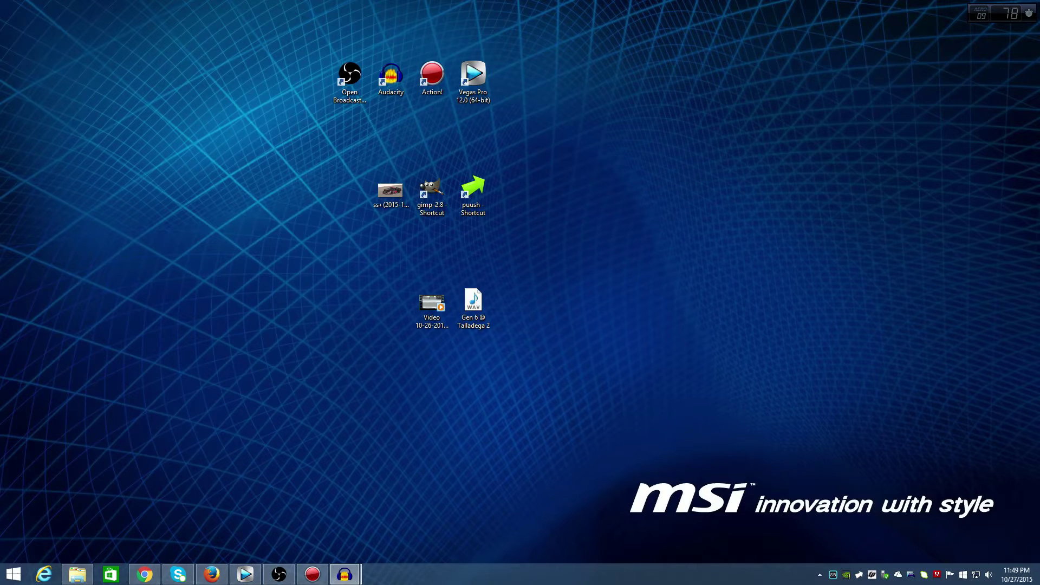
# Move the OBS window onto this screen, then switch to the Audacity recording window
pyautogui.click(279, 573)
pyautogui.moveTo(16, 108); pyautogui.dragTo(427, 116)
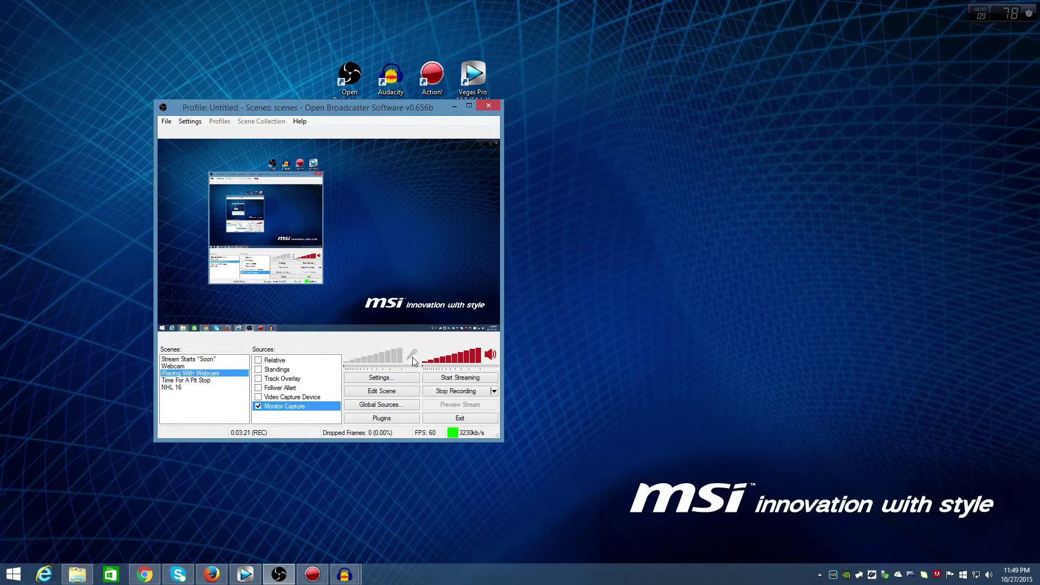
pyautogui.hotkey('alt', 'Tab')
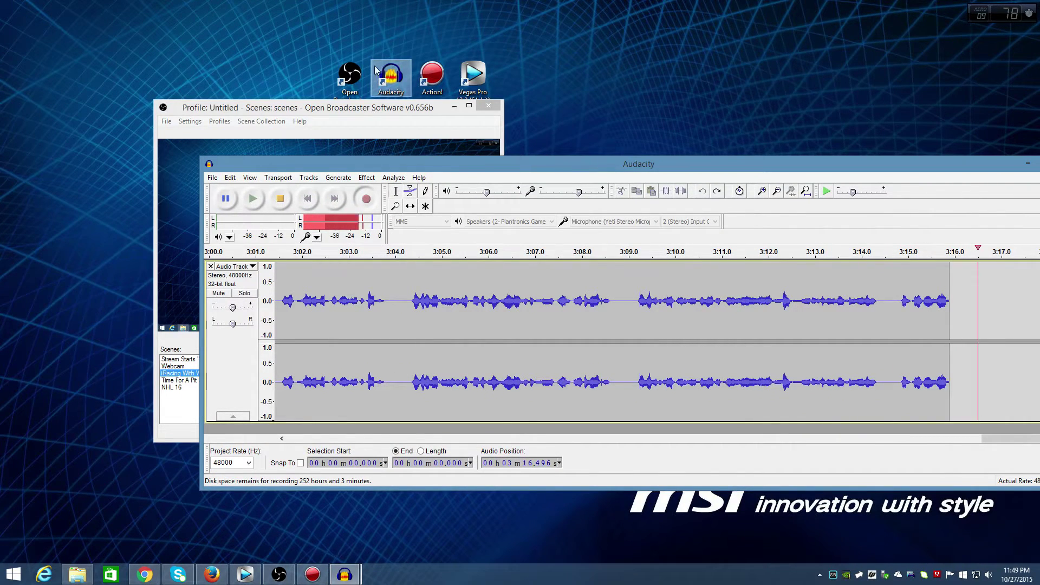
# Place OBS down-left and Audacity up-left beside it, finishing with Audacity in front
pyautogui.moveTo(308, 109); pyautogui.dragTo(177, 158)
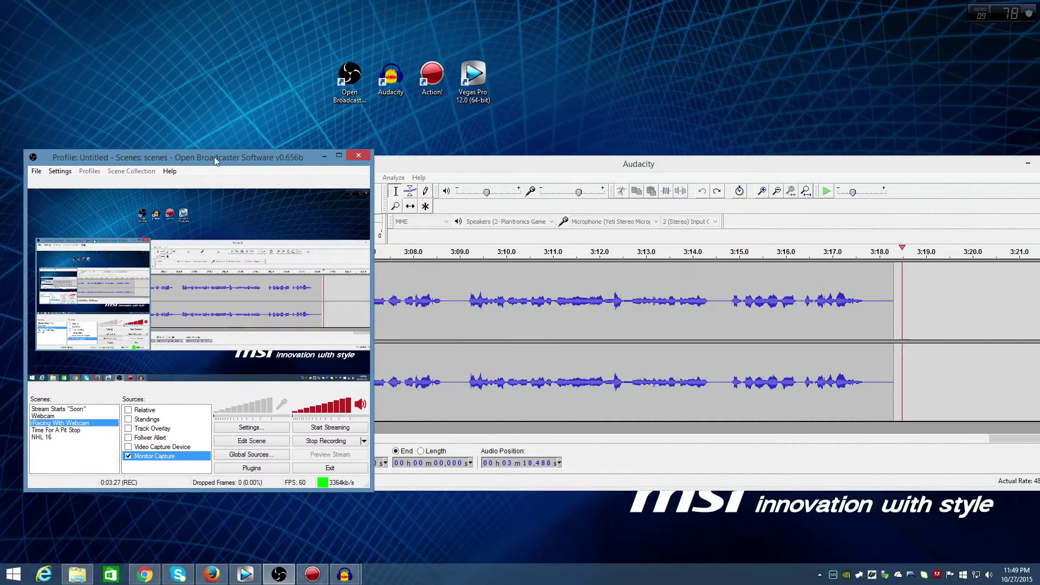
pyautogui.click(498, 164)
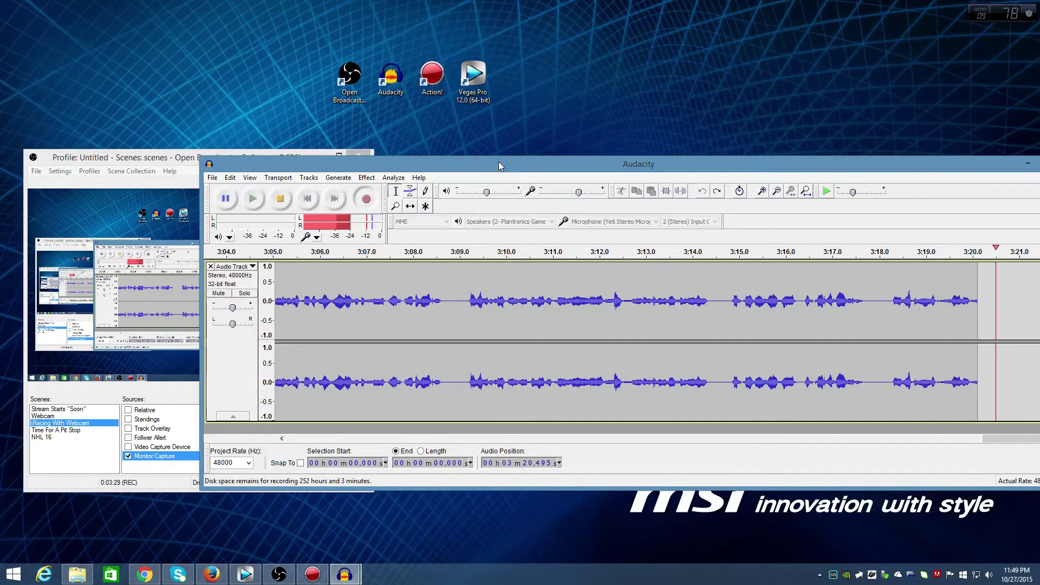
pyautogui.click(163, 157)
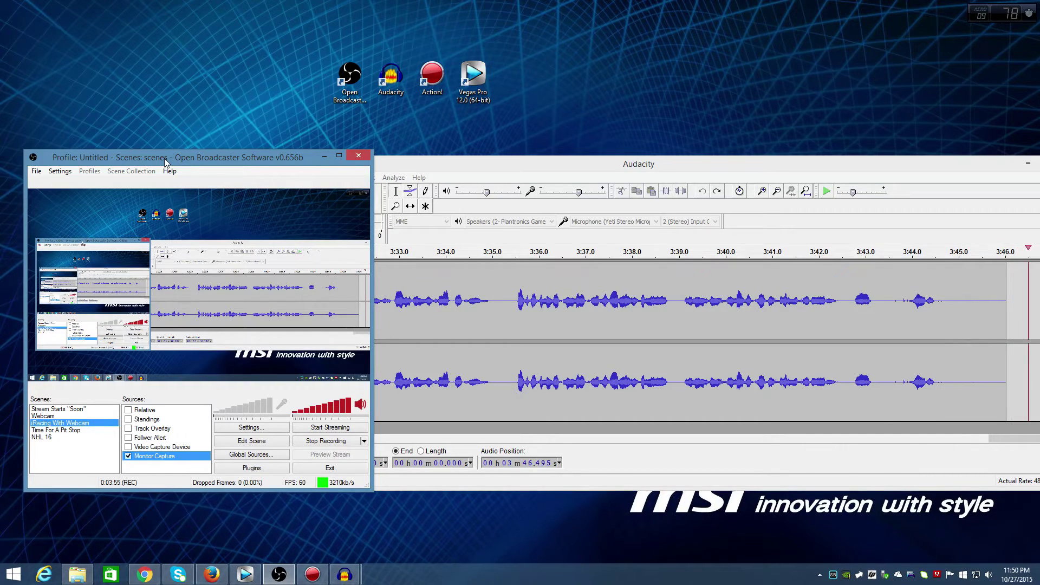
pyautogui.click(424, 161)
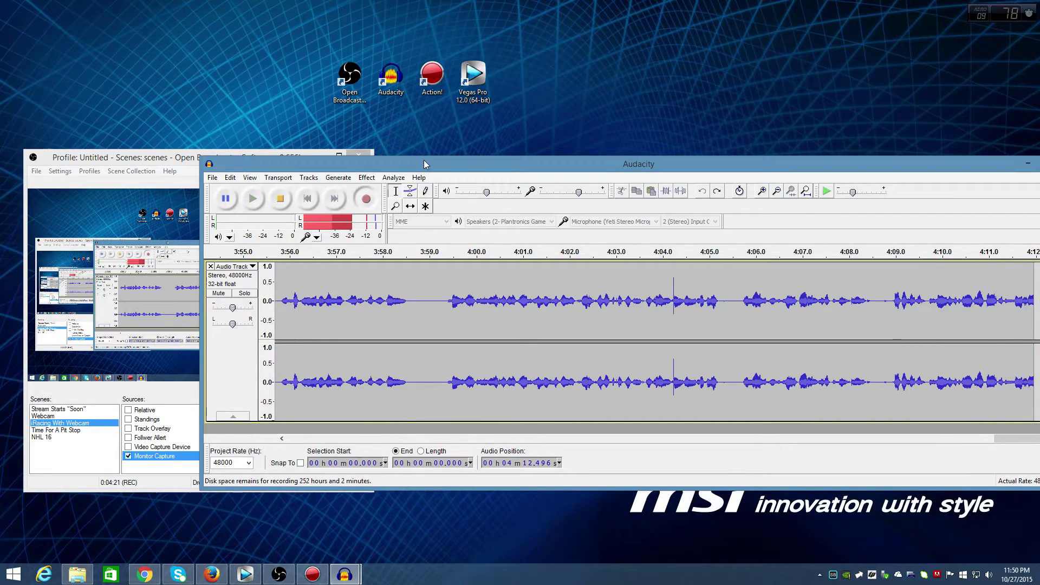
pyautogui.moveTo(424, 161); pyautogui.dragTo(333, 152)
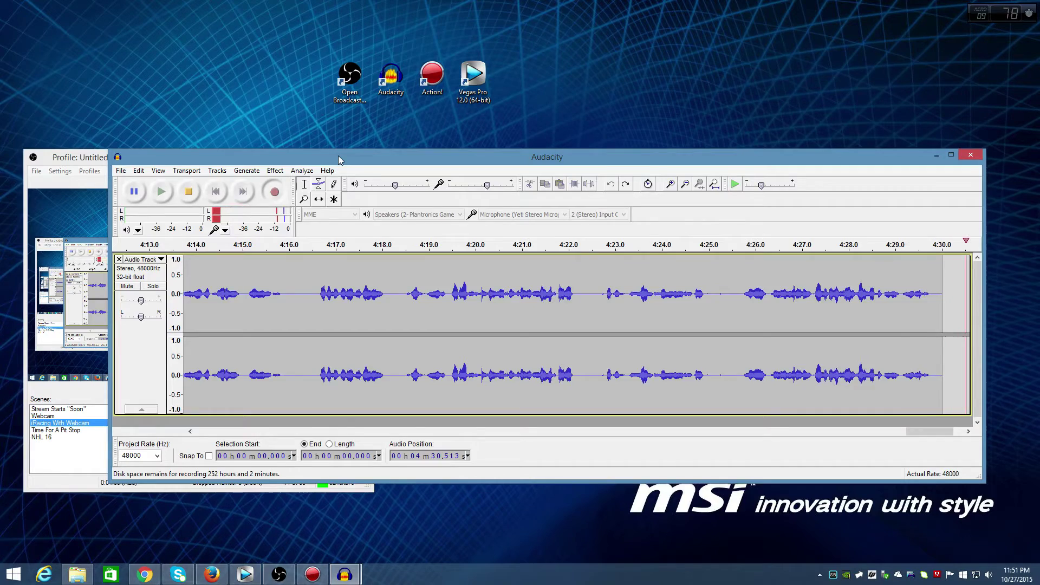
# Send Audacity to the other monitor and OBS off the left edge, revealing Action!
pyautogui.moveTo(338, 155); pyautogui.dragTo(1039, 184)
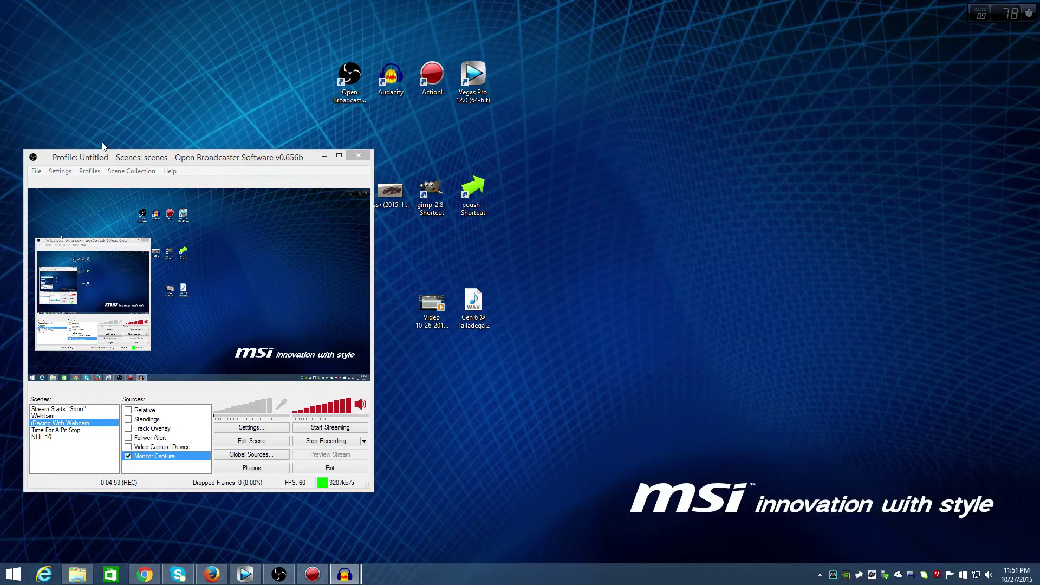
pyautogui.click(207, 162)
pyautogui.moveTo(206, 161); pyautogui.dragTo(0, 81)
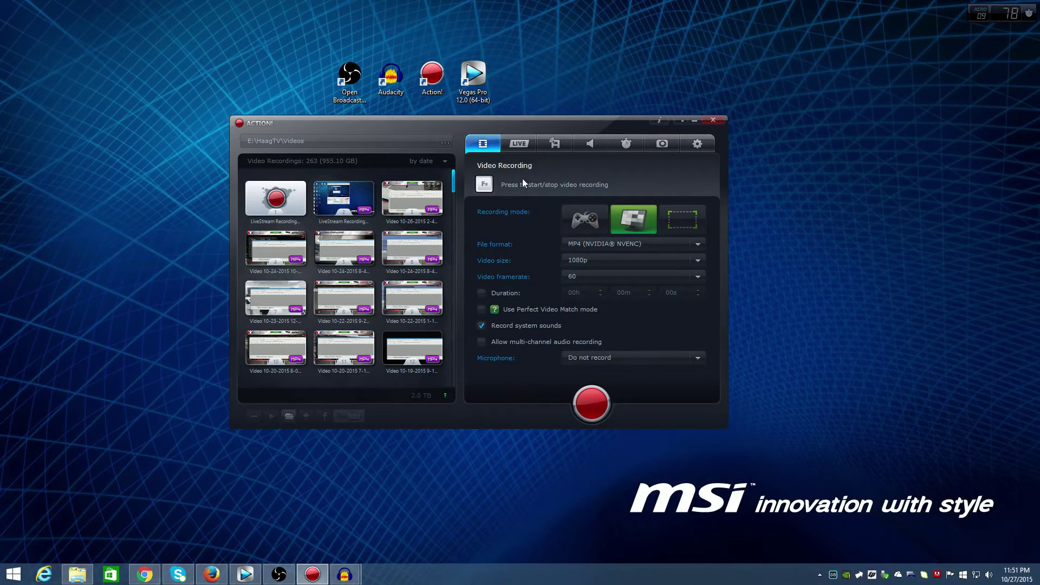
# Browse Action!'s LIVE, Remote and Audio tabs, ending on the Video Recording settings page
pyautogui.click(517, 147)
pyautogui.click(551, 147)
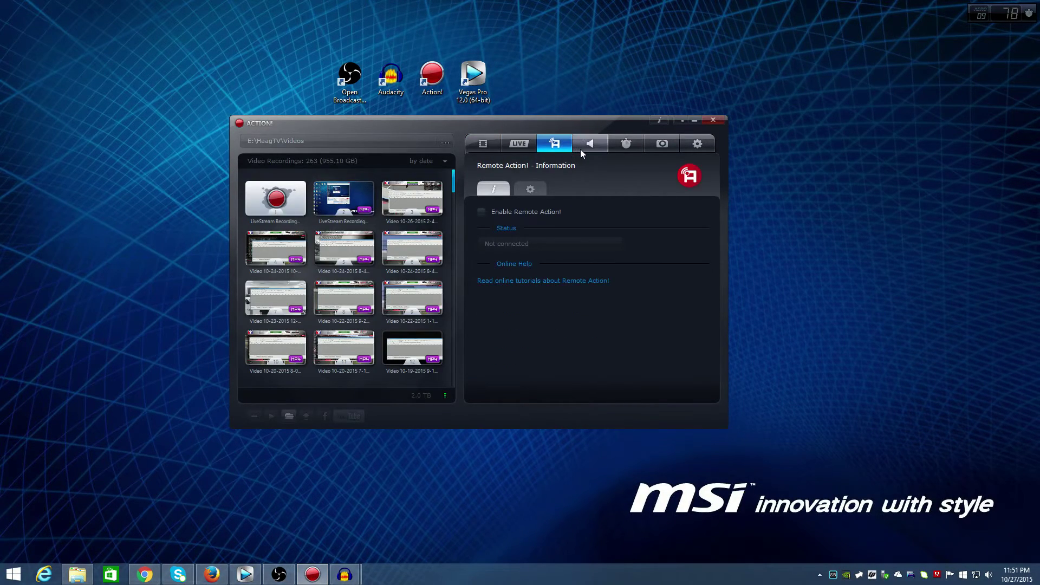
pyautogui.click(582, 147)
pyautogui.click(548, 148)
pyautogui.click(537, 189)
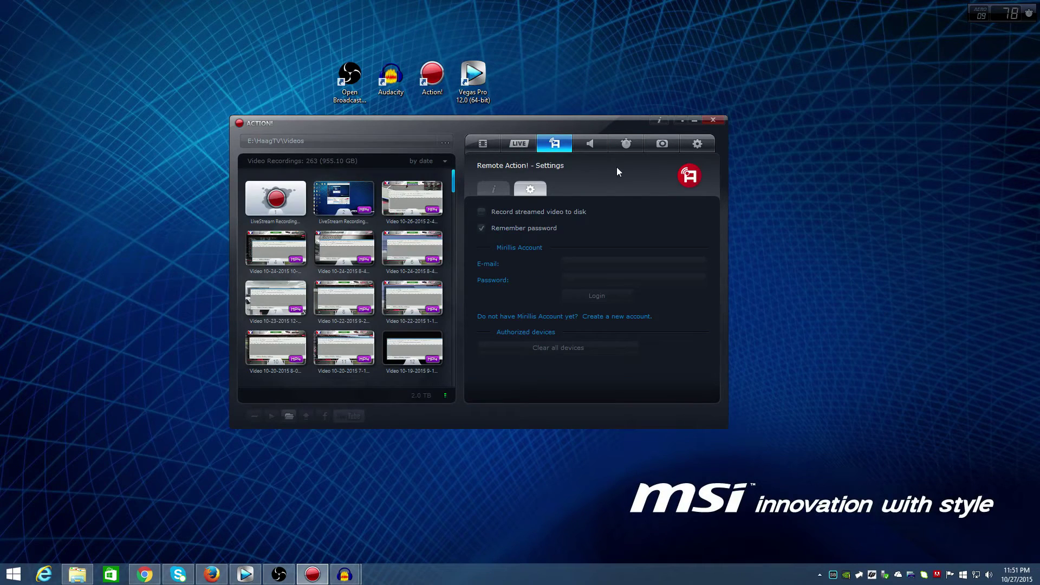
pyautogui.click(697, 144)
pyautogui.click(522, 190)
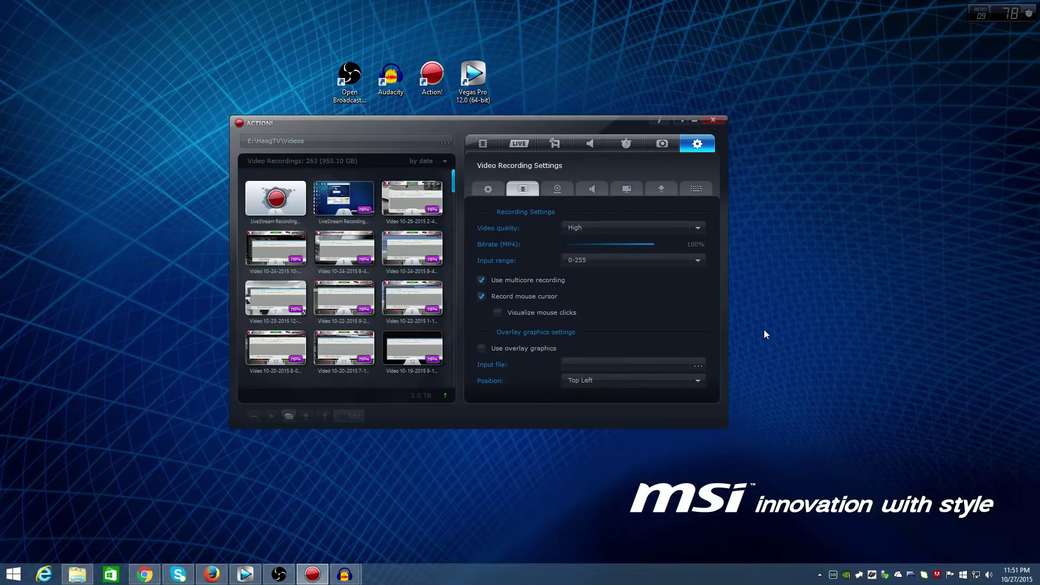
# Review the OBS Video, Hotkeys, Advanced, Broadcast and Encoding settings, then close without changes
pyautogui.click(279, 574)
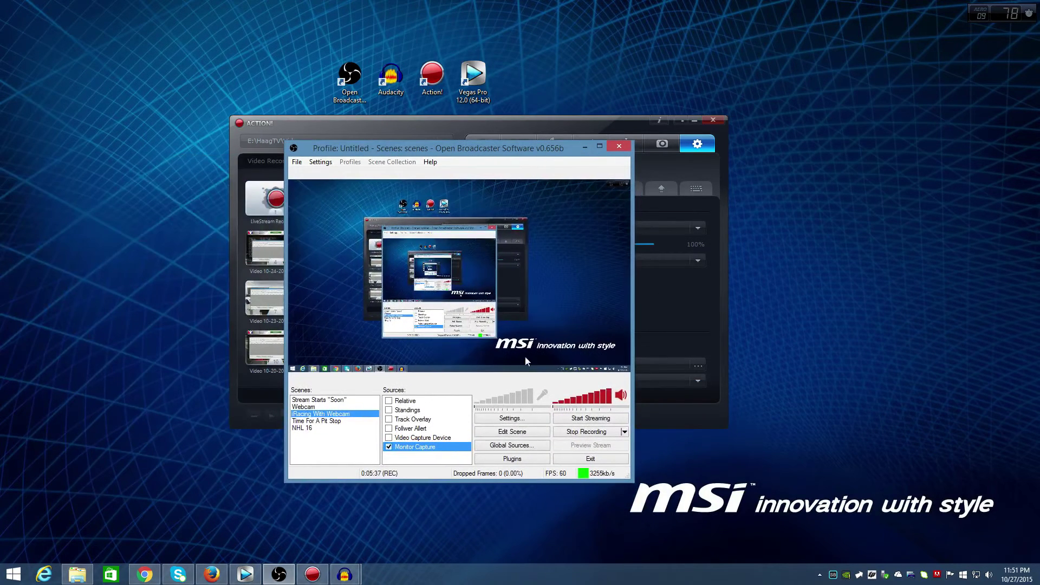
pyautogui.click(322, 162)
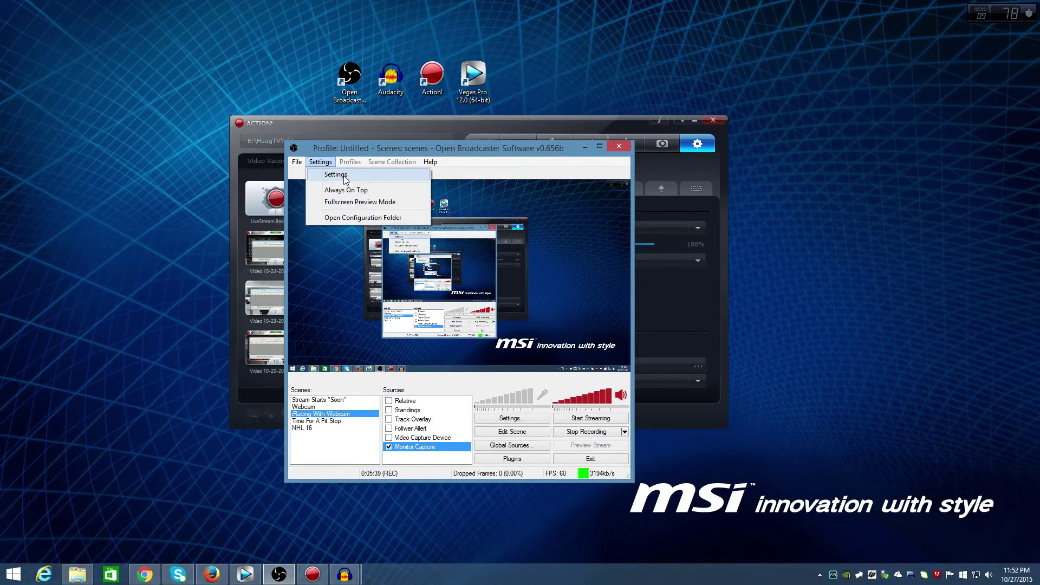
pyautogui.click(345, 175)
pyautogui.click(325, 142)
pyautogui.click(332, 159)
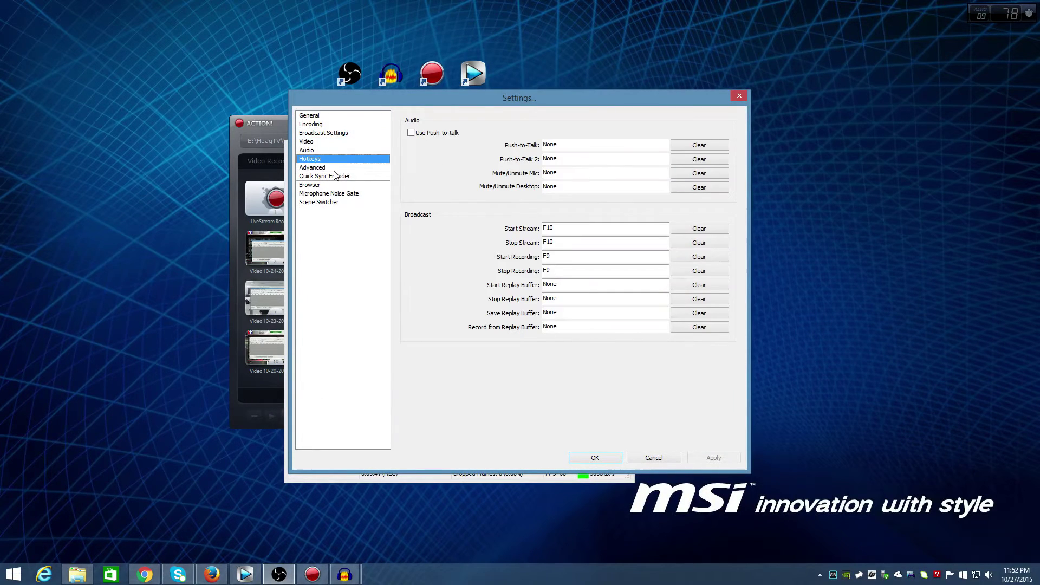
pyautogui.click(314, 167)
pyautogui.click(311, 159)
pyautogui.click(323, 133)
pyautogui.click(311, 124)
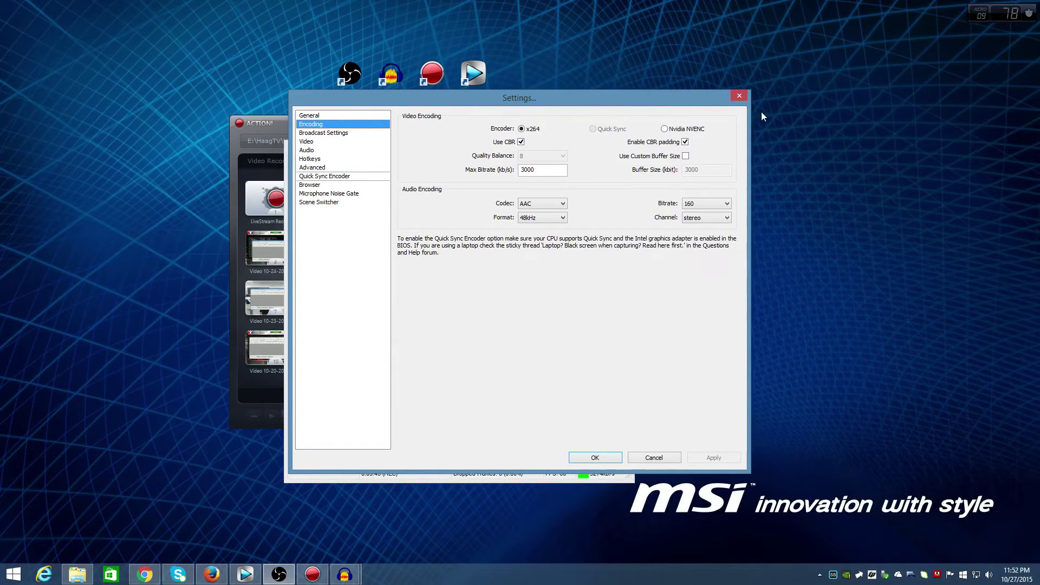
pyautogui.click(739, 96)
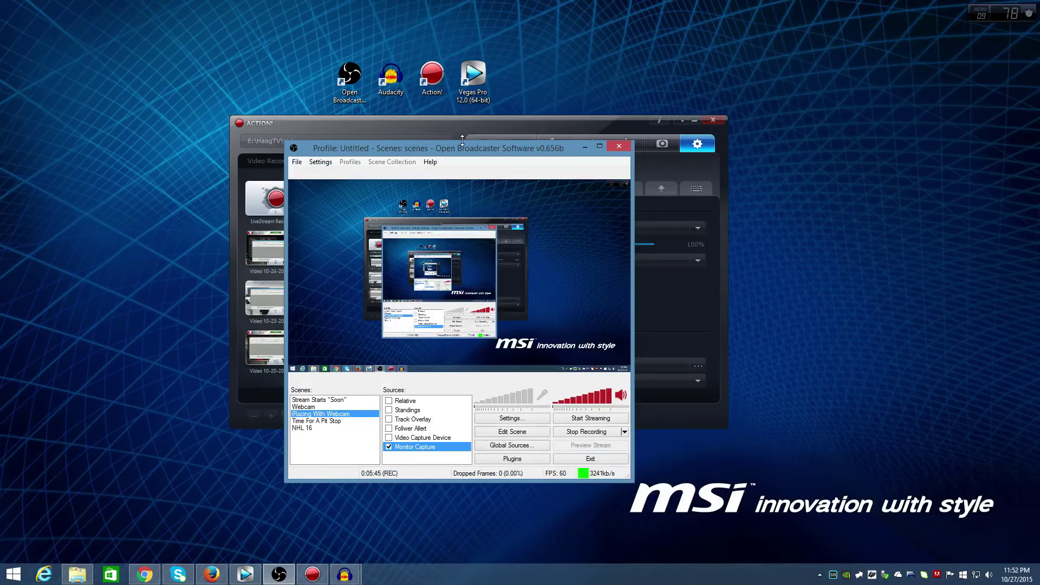
# Clear OBS away and browse Action!'s Webcam, Audio, Hotkeys and Export settings, returning to Video Recording
pyautogui.moveTo(462, 141); pyautogui.dragTo(0, 145)
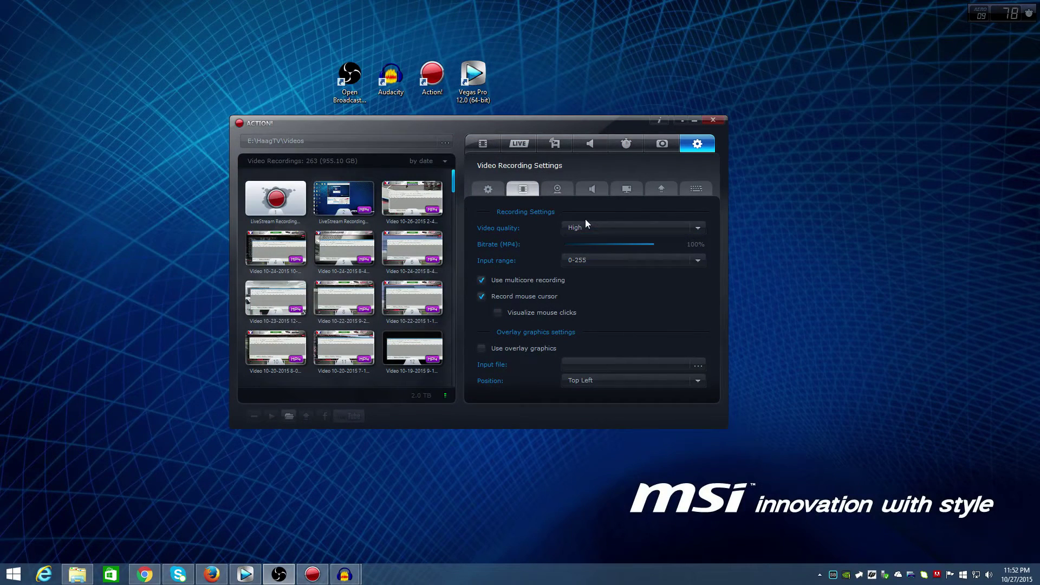
pyautogui.click(559, 191)
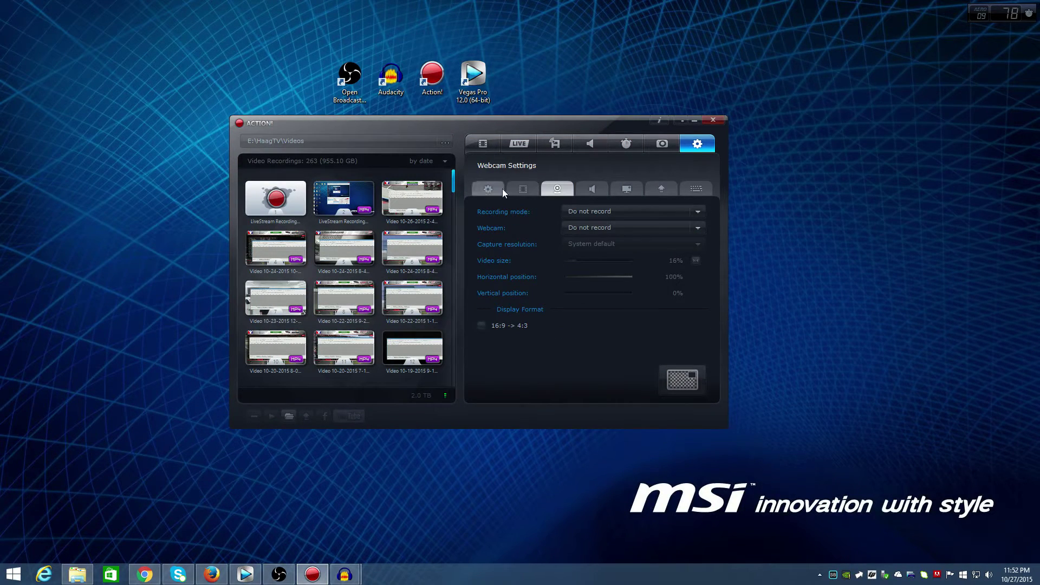
pyautogui.click(590, 189)
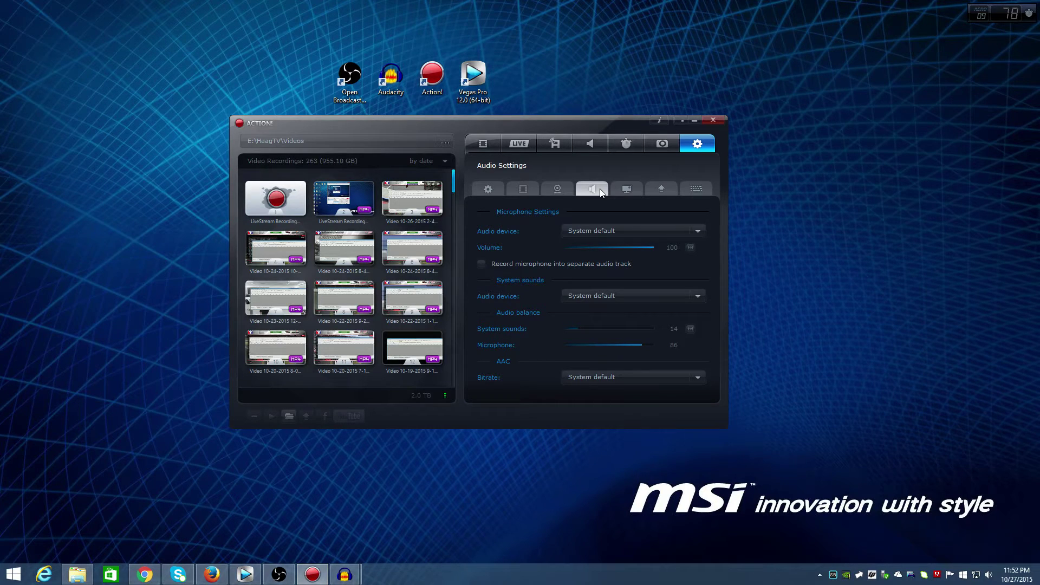
pyautogui.click(692, 190)
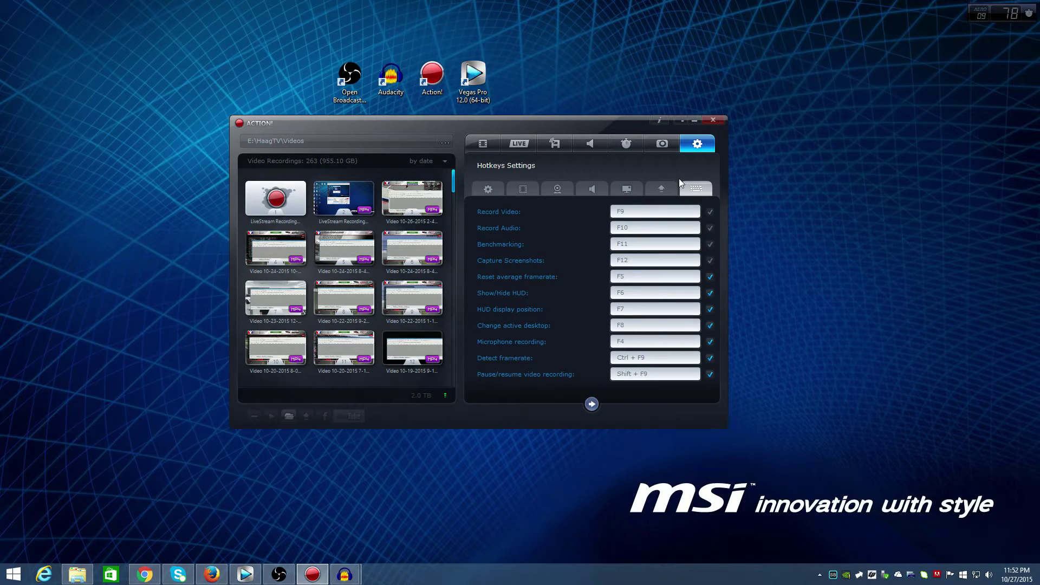
pyautogui.click(662, 186)
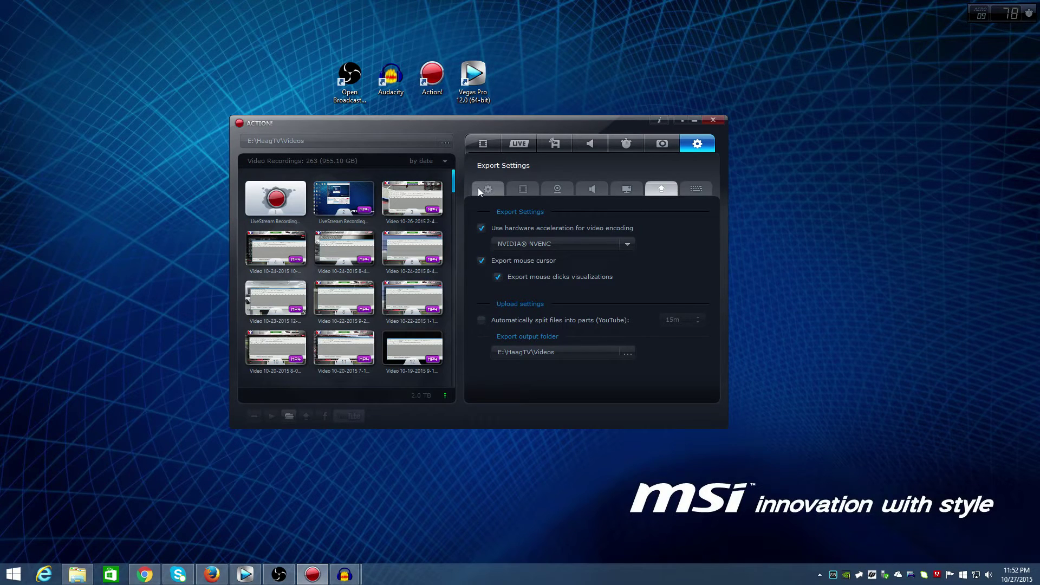
pyautogui.click(483, 143)
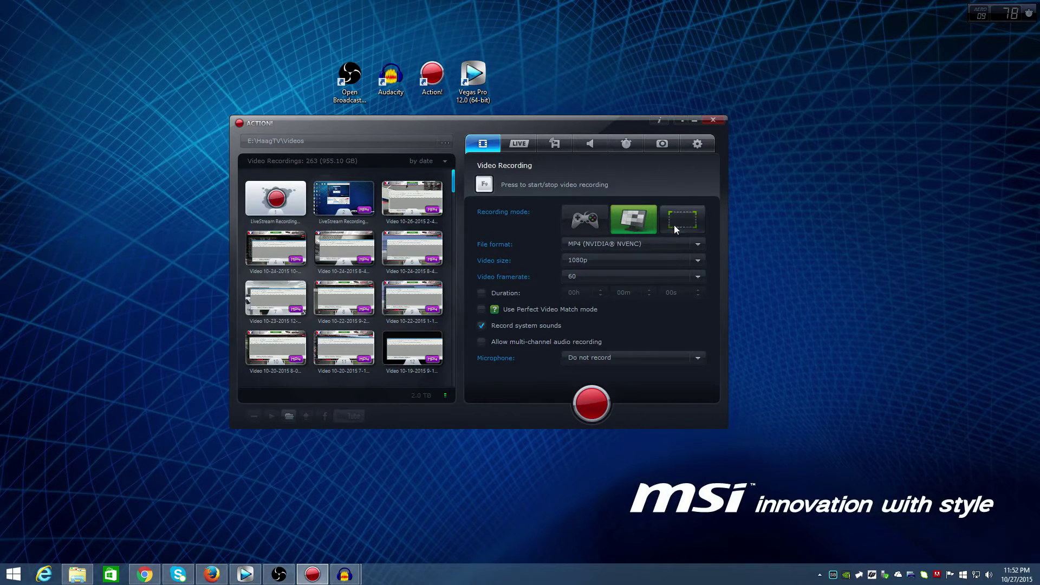
# Select a screen capture region that excludes the taskbar
pyautogui.click(673, 225)
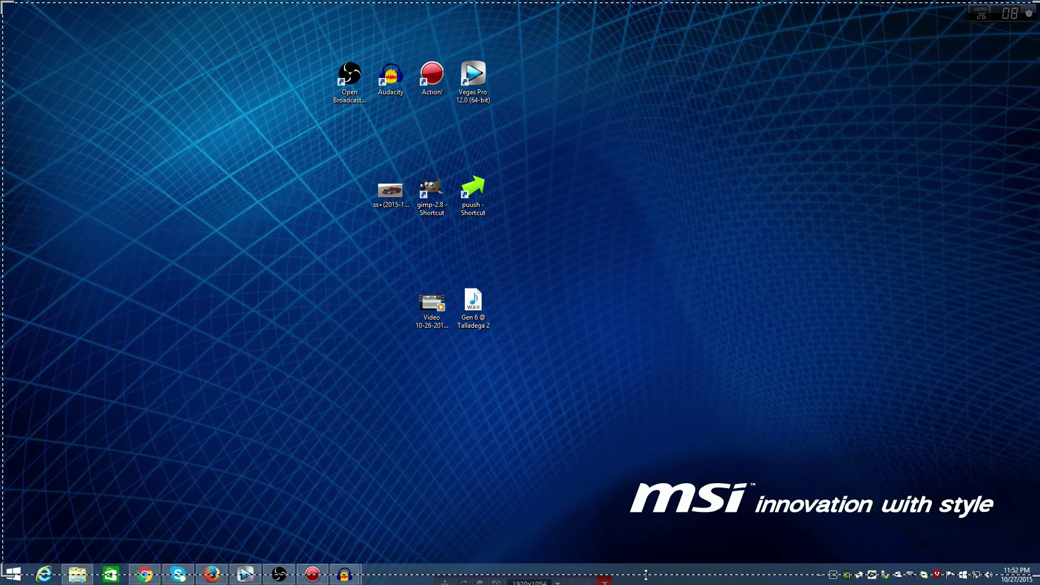
pyautogui.moveTo(645, 573); pyautogui.dragTo(645, 502)
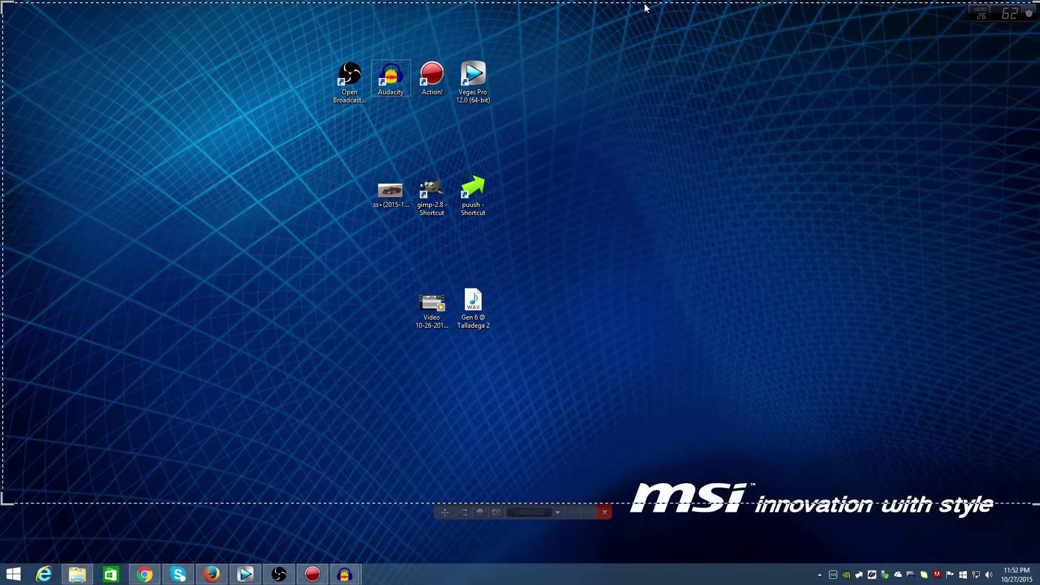
pyautogui.click(602, 510)
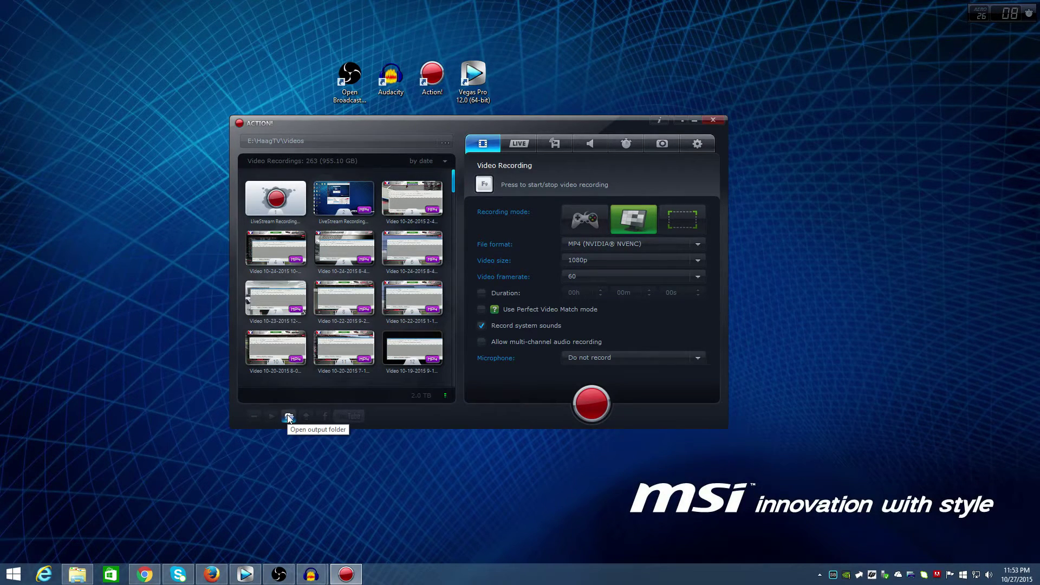
# Keep MP4 (NVIDIA NVENC) format and 60 fps, then scroll down to older recordings
pyautogui.click(641, 247)
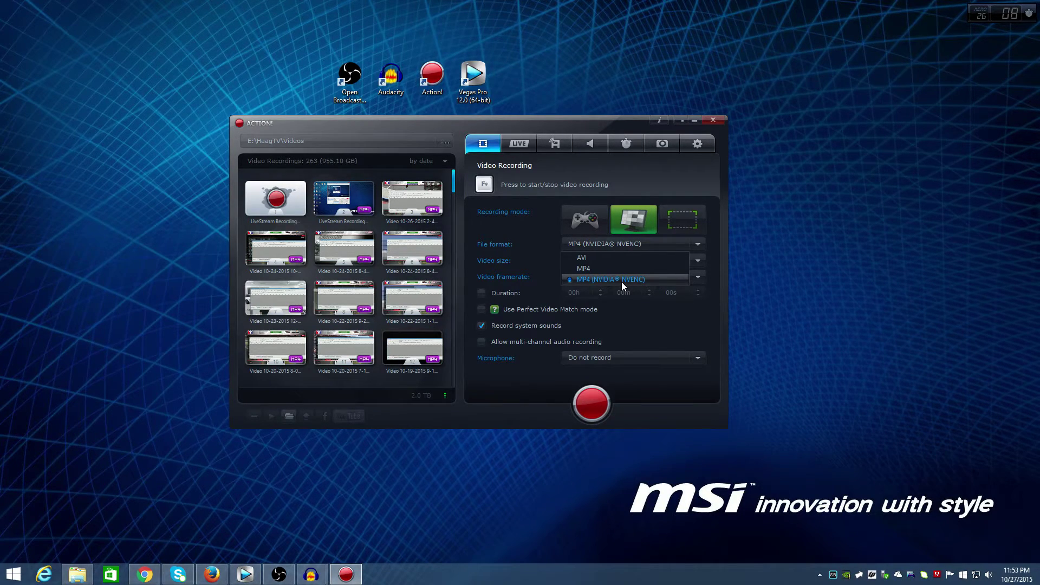
pyautogui.click(670, 177)
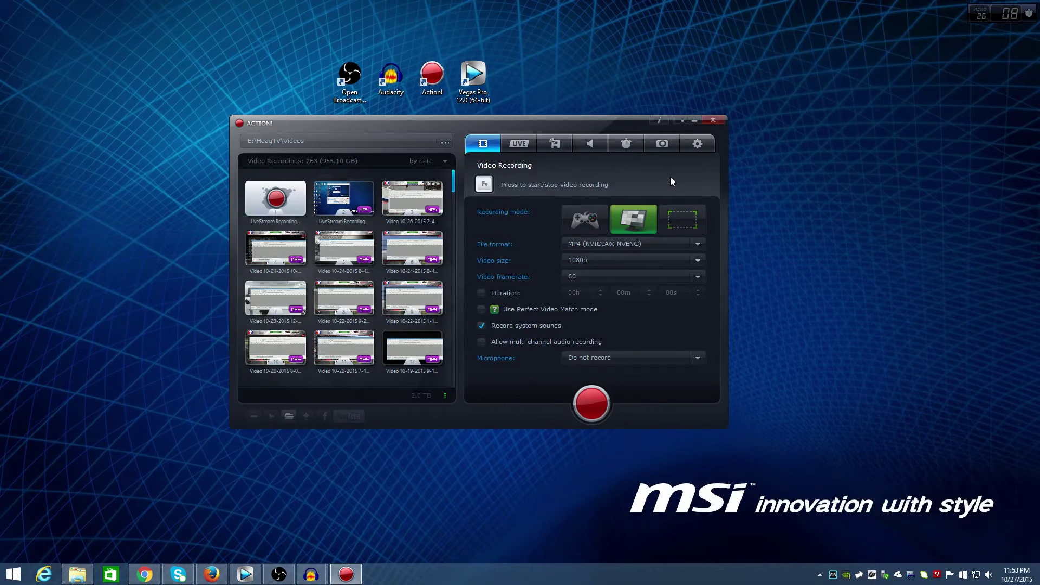
pyautogui.click(700, 274)
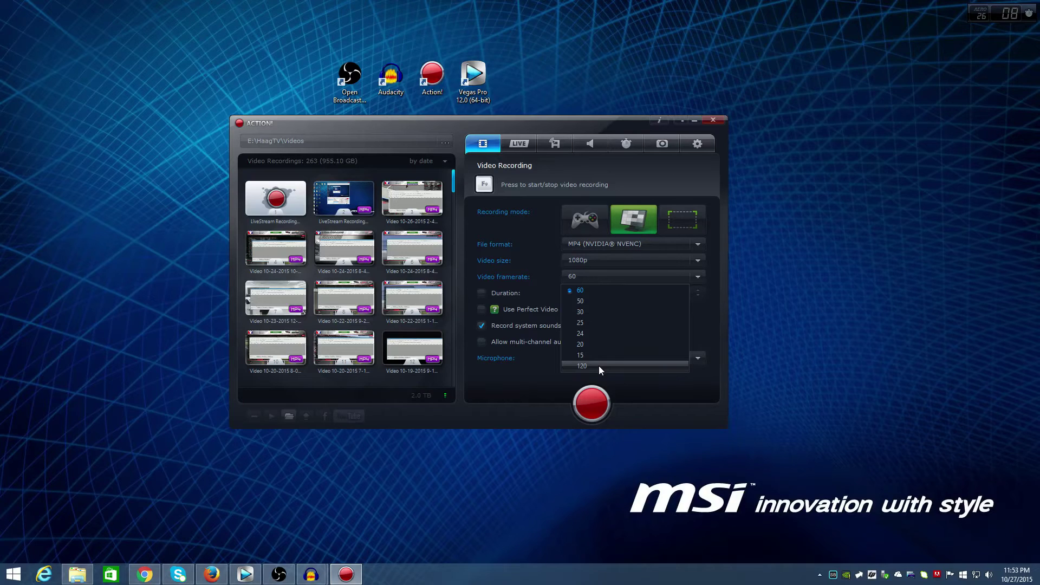
pyautogui.click(705, 331)
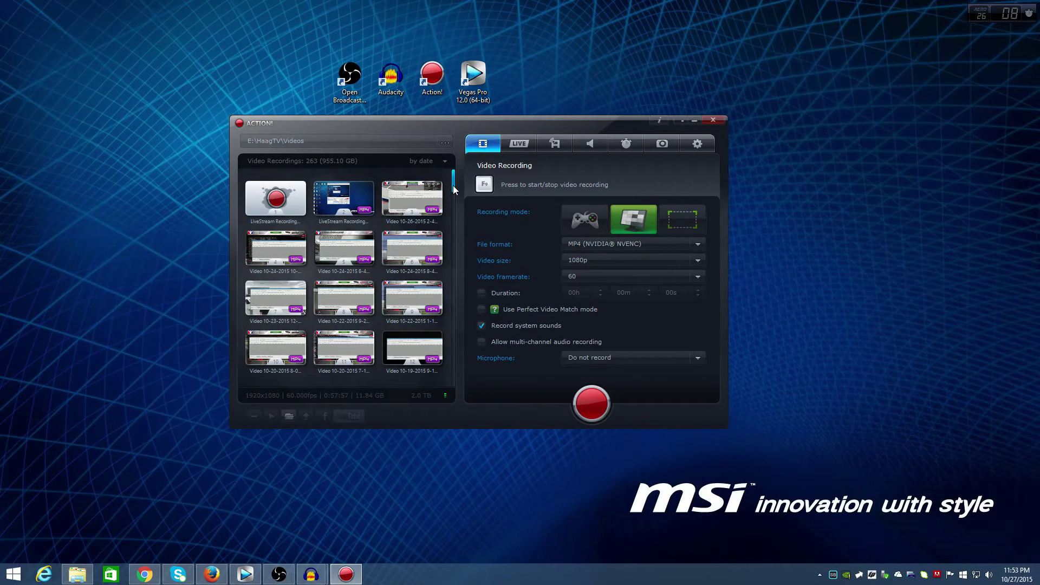
pyautogui.moveTo(453, 185); pyautogui.dragTo(442, 377)
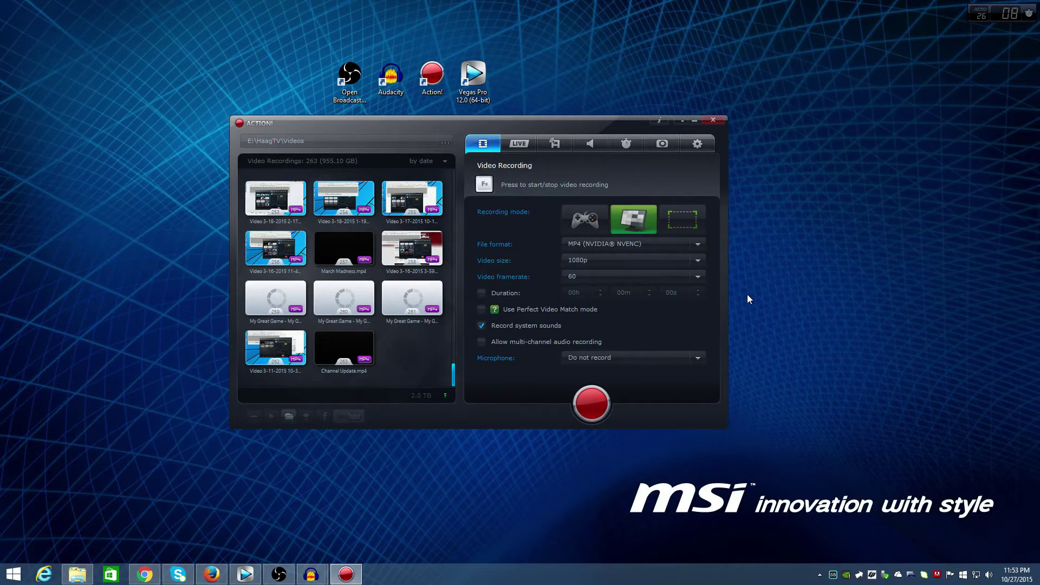
# Glance at the LIVE and Remote settings, return to Video Recording, and minimize Action!
pyautogui.click(521, 145)
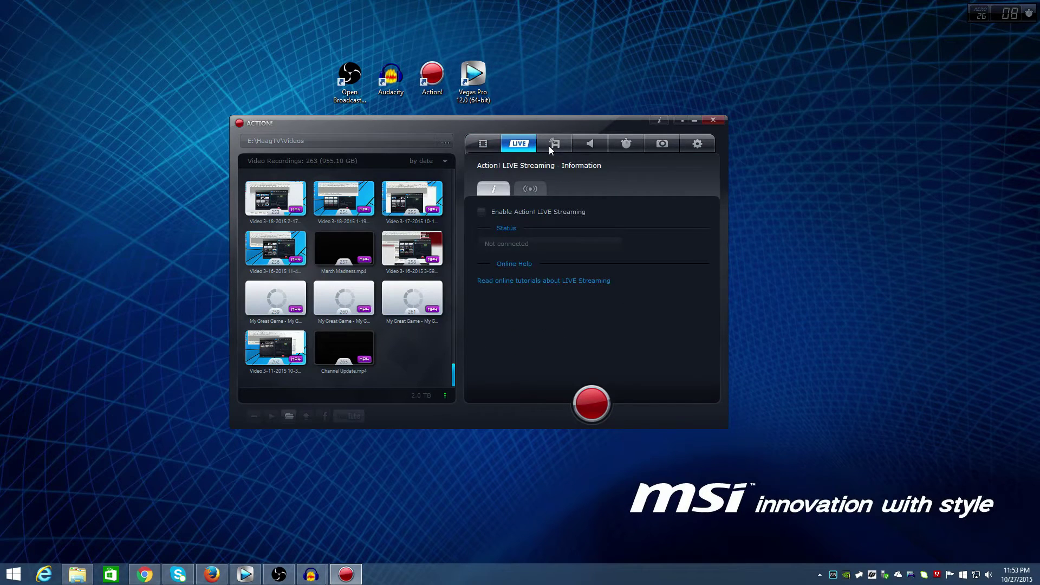
pyautogui.click(548, 145)
pyautogui.click(528, 142)
pyautogui.click(482, 144)
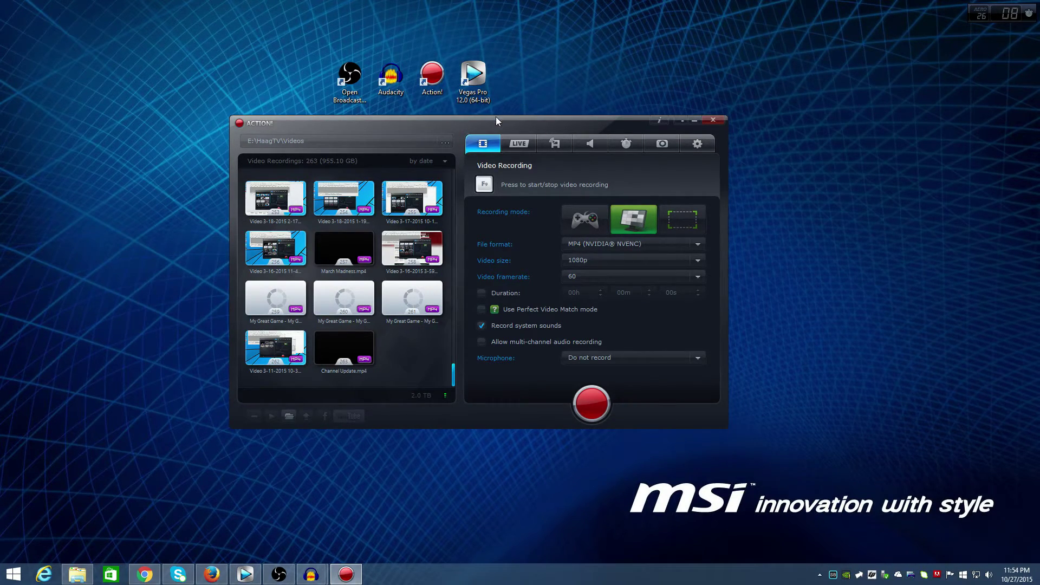
pyautogui.click(694, 120)
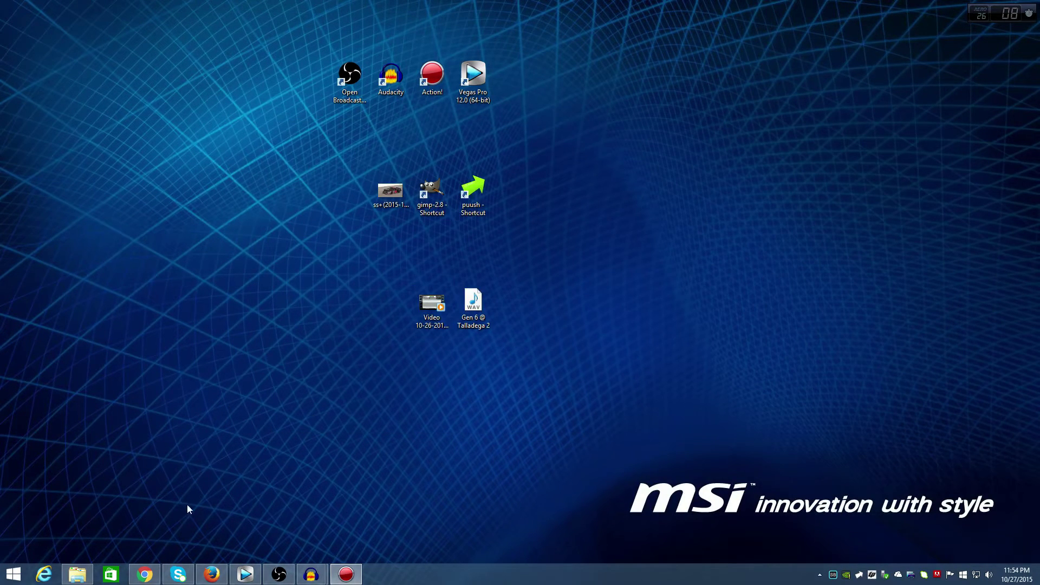
# Restore Chrome, switch to the iRacing tab, and start a Texas Motor Speedway test session
pyautogui.click(144, 574)
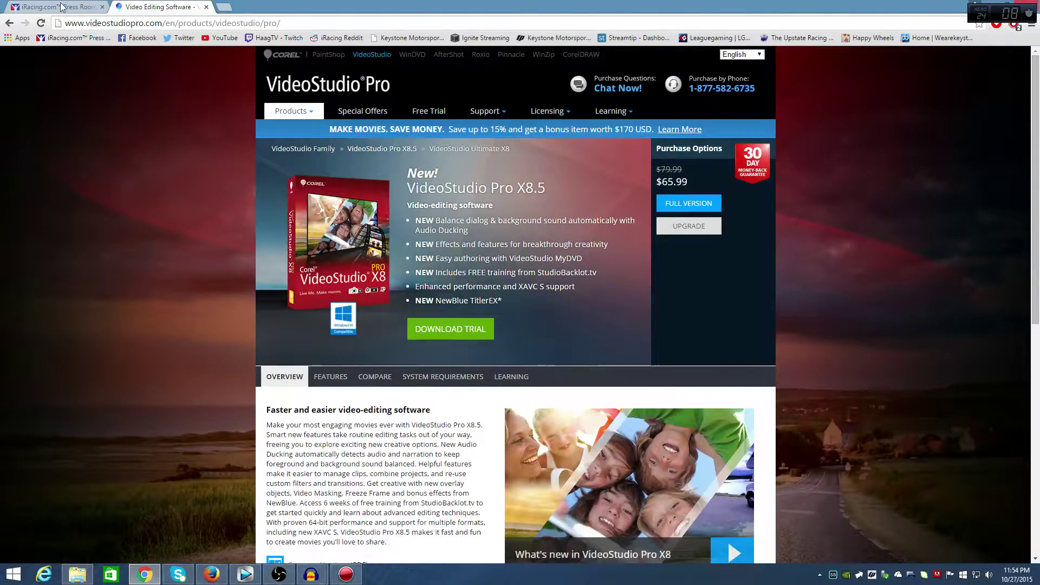
pyautogui.click(54, 6)
pyautogui.click(720, 93)
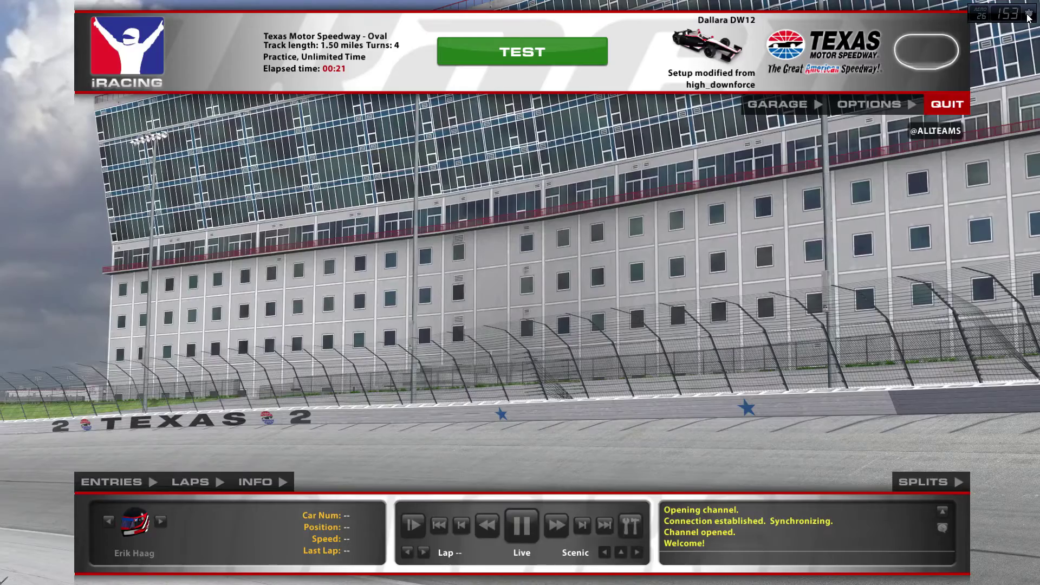
# Get in the DW12 on pit lane, then Alt+Tab to bring Audacity over the game
pyautogui.click(605, 51)
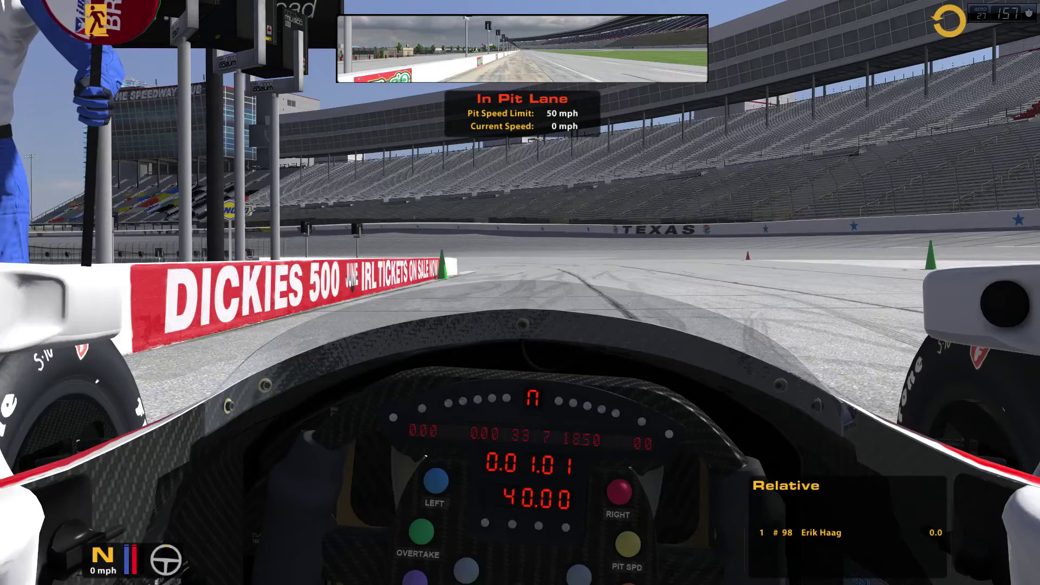
pyautogui.hotkey('alt', 'Tab')
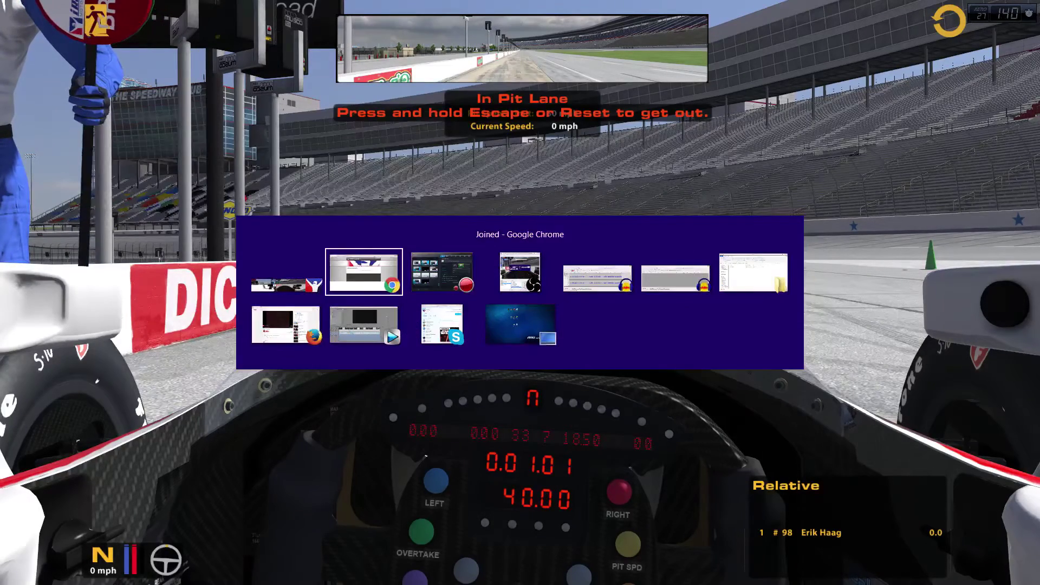
pyautogui.hotkey('alt', 'Tab')
pyautogui.press('Escape')
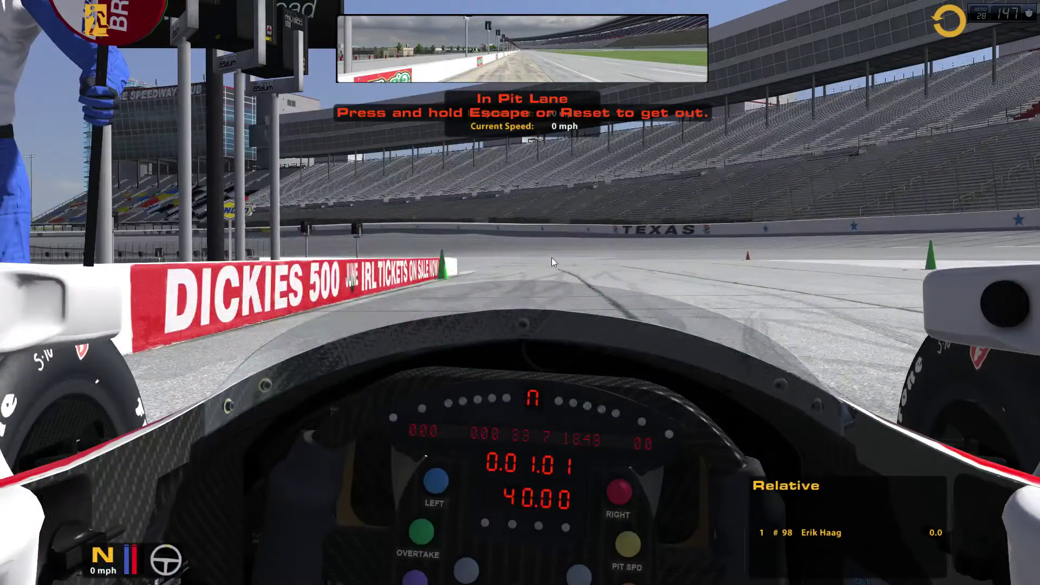
pyautogui.hotkey('alt', 'Tab')
pyautogui.hotkey('alt', 'Tab')
pyautogui.hotkey('alt', 'Tab')
pyautogui.hotkey('alt', 'Tab')
pyautogui.hotkey('alt', 'Tab')
pyautogui.press('Escape')
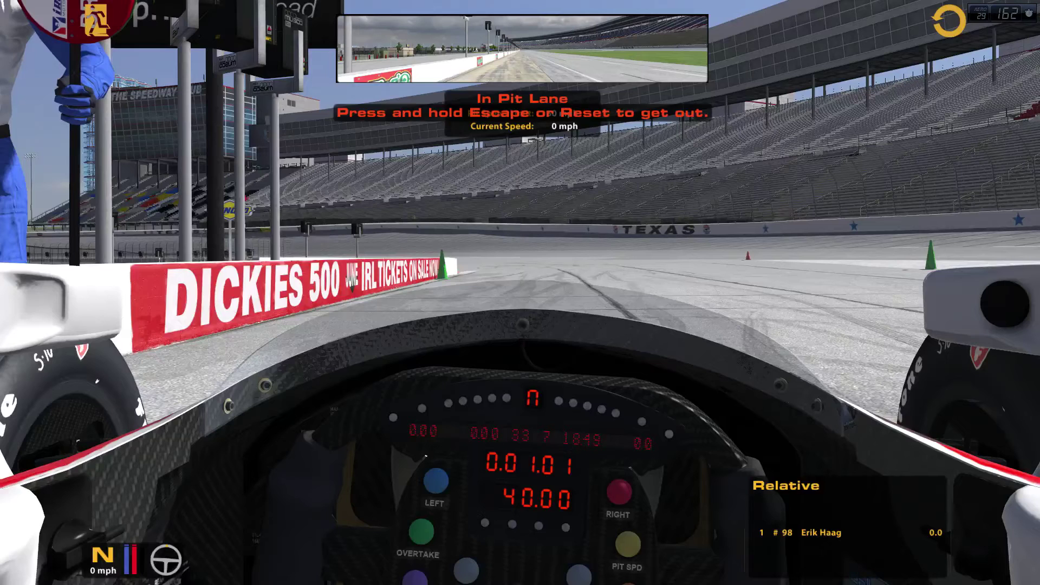
pyautogui.hotkey('alt', 'Tab')
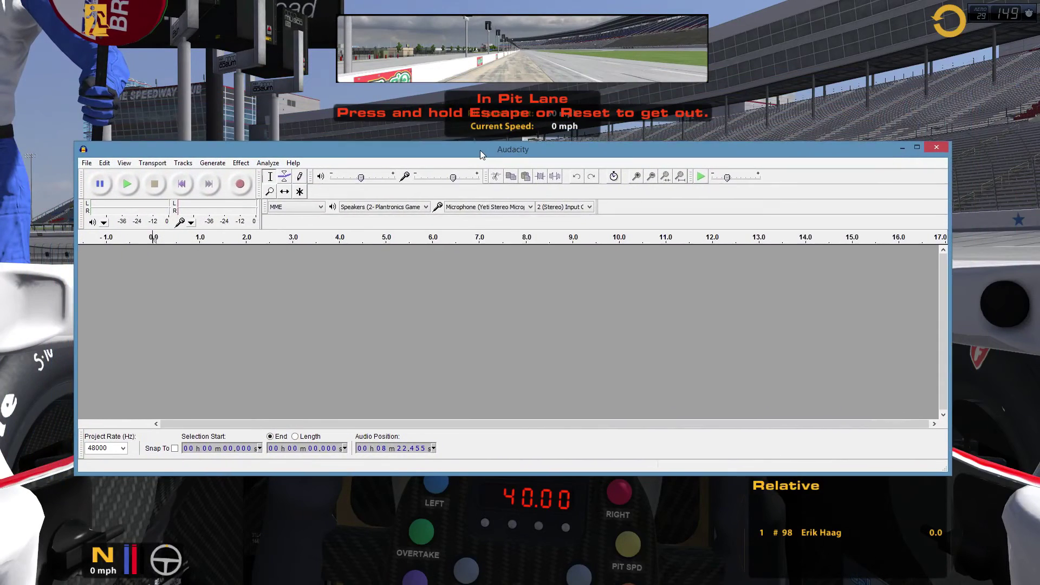
# Nudge Audacity aside, minimize it, and leave the car for the iRacing session screen
pyautogui.moveTo(479, 151); pyautogui.dragTo(486, 148)
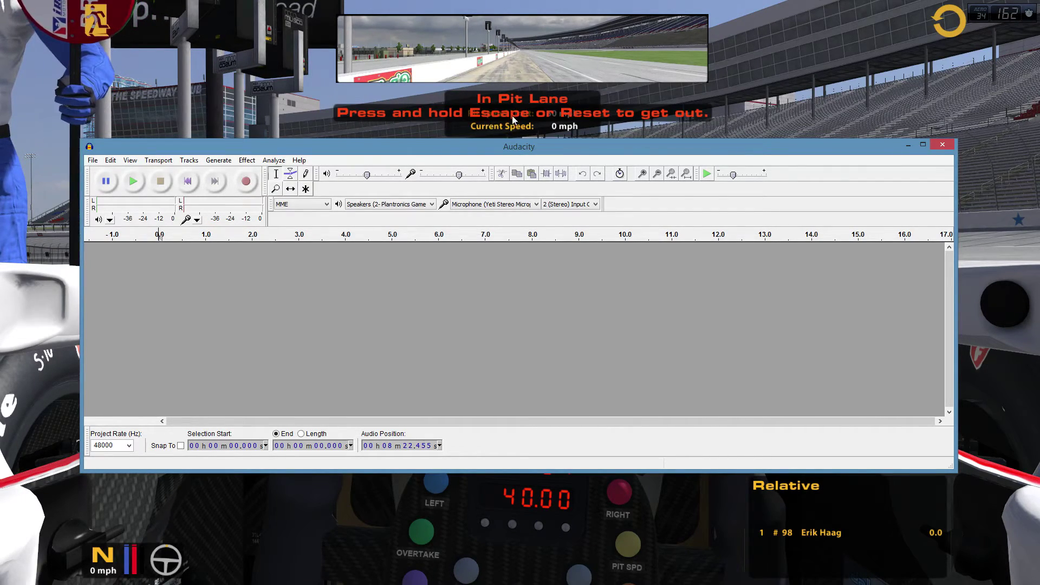
pyautogui.click(745, 87)
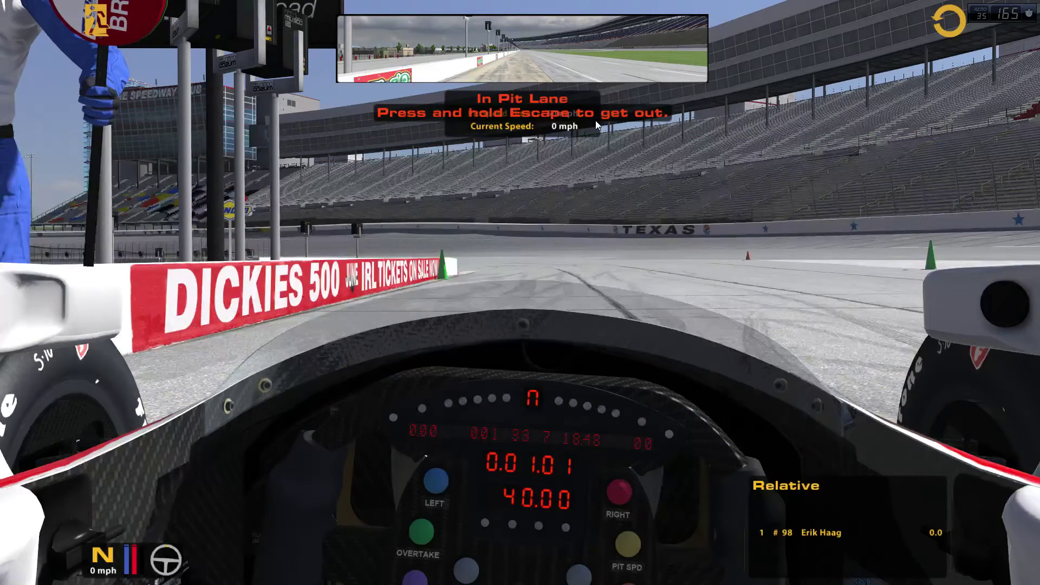
pyautogui.press('Escape')
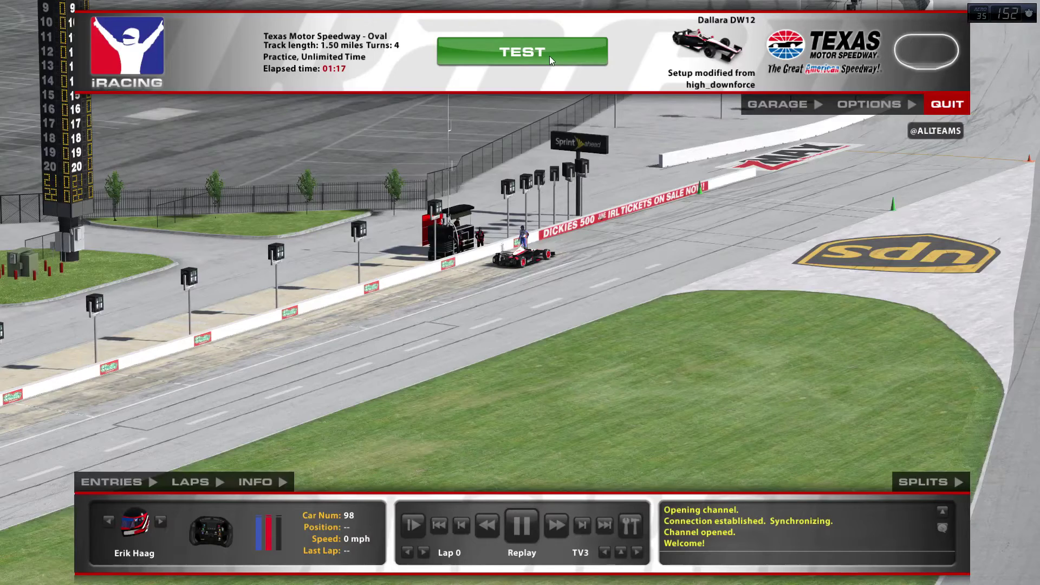
pyautogui.click(549, 56)
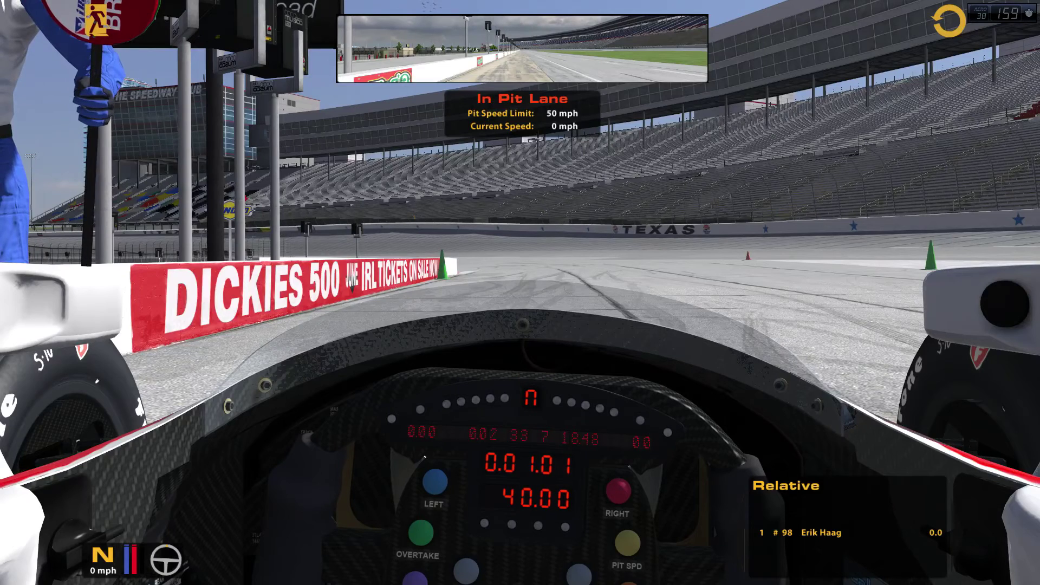
pyautogui.press('ctrl')
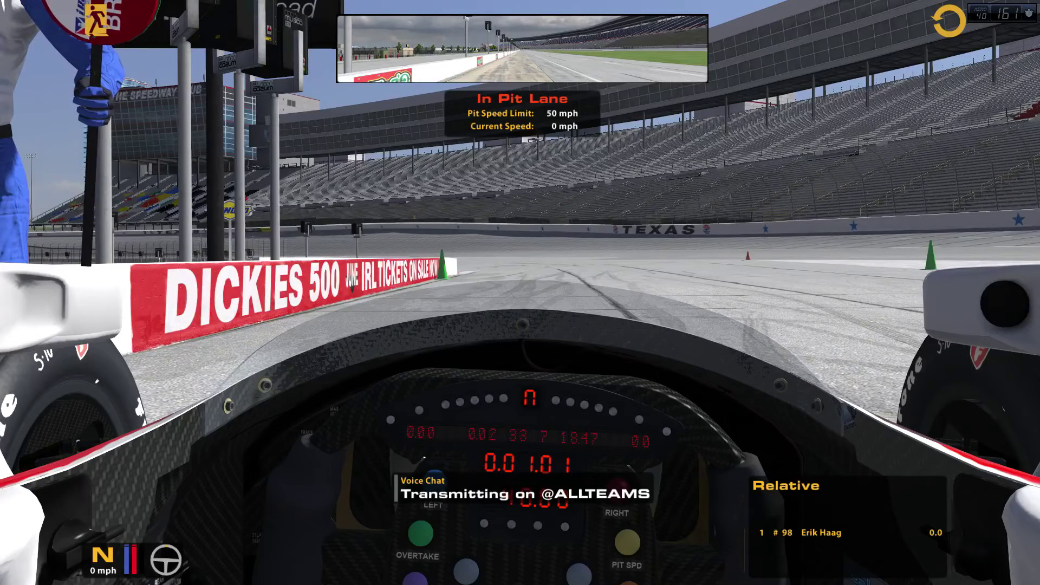
pyautogui.press('Escape')
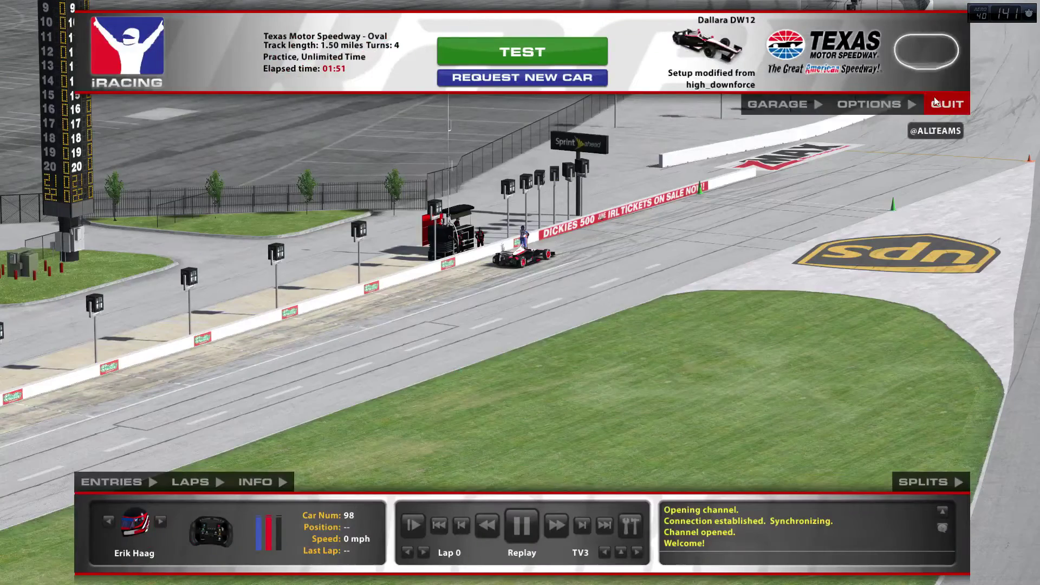
# Quit the test session with Yes and dismiss the Save Replay prompt
pyautogui.click(934, 101)
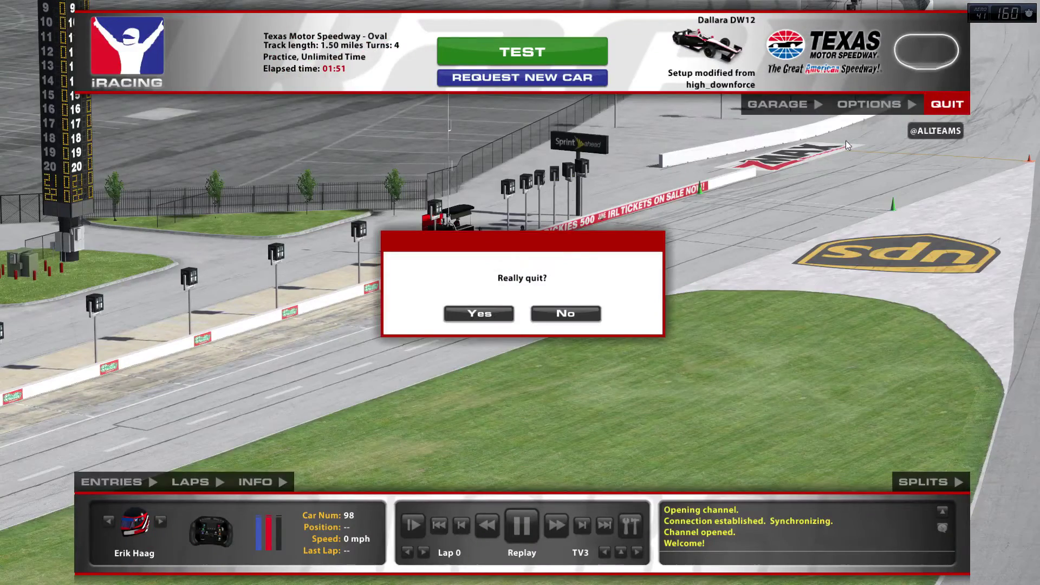
pyautogui.click(490, 308)
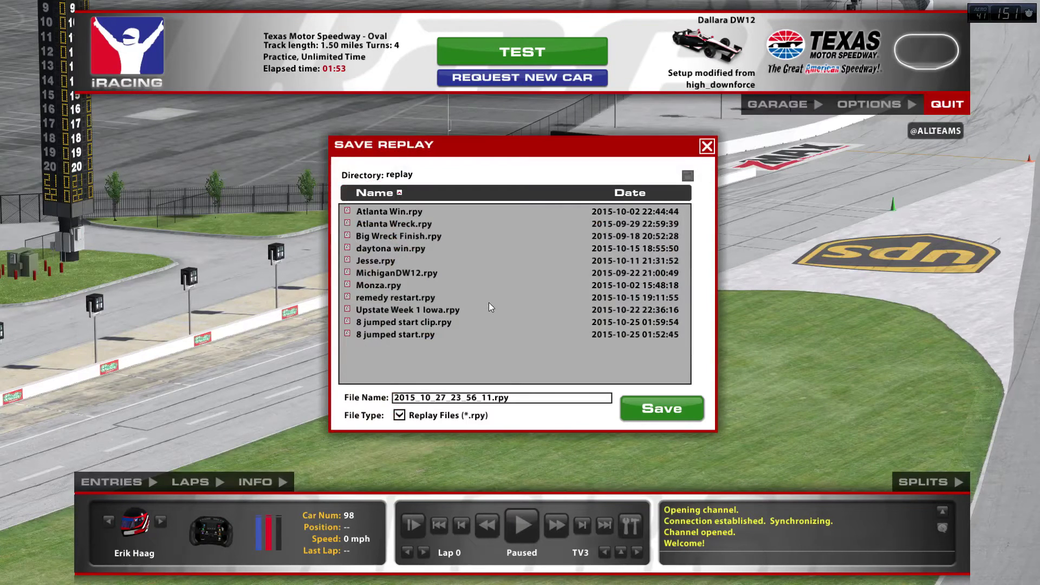
pyautogui.click(706, 146)
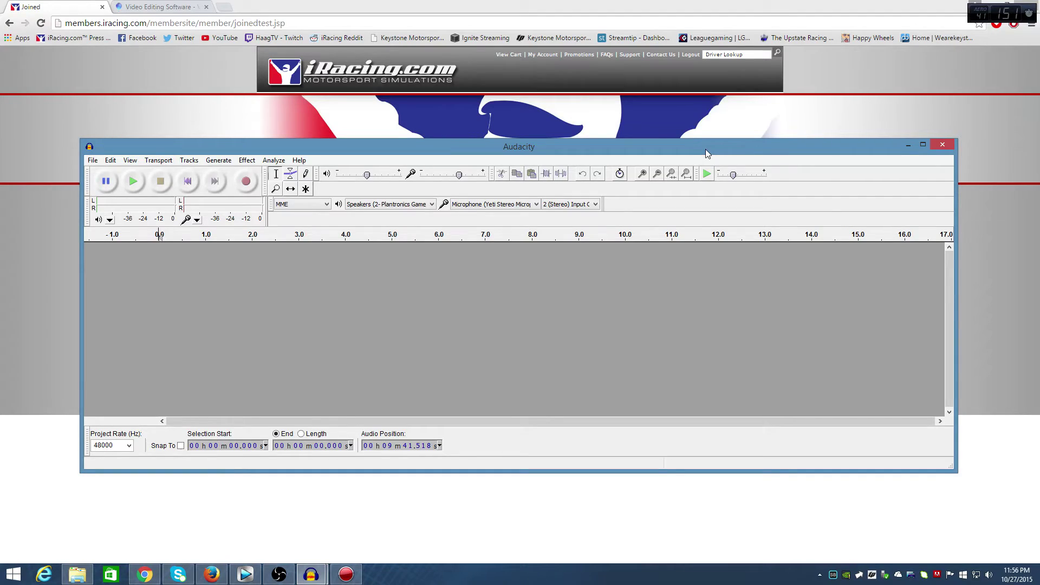
pyautogui.click(766, 4)
# Clear Chrome and Audacity off the screen, launch Vegas Pro 12, then return Chrome to the iRacing member home page
pyautogui.click(766, 4)
pyautogui.click(984, 5)
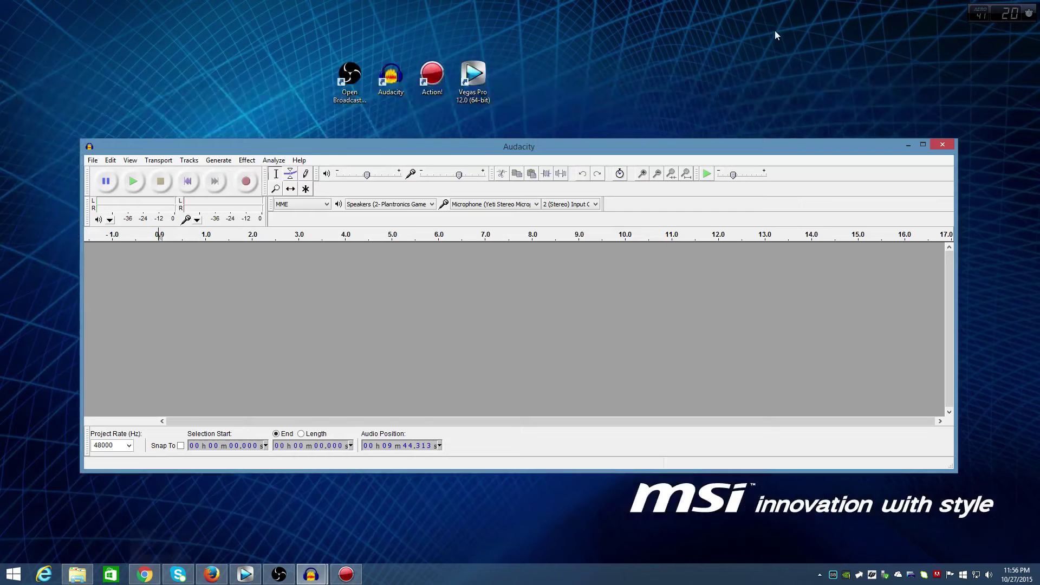
pyautogui.moveTo(794, 149); pyautogui.dragTo(1039, 149)
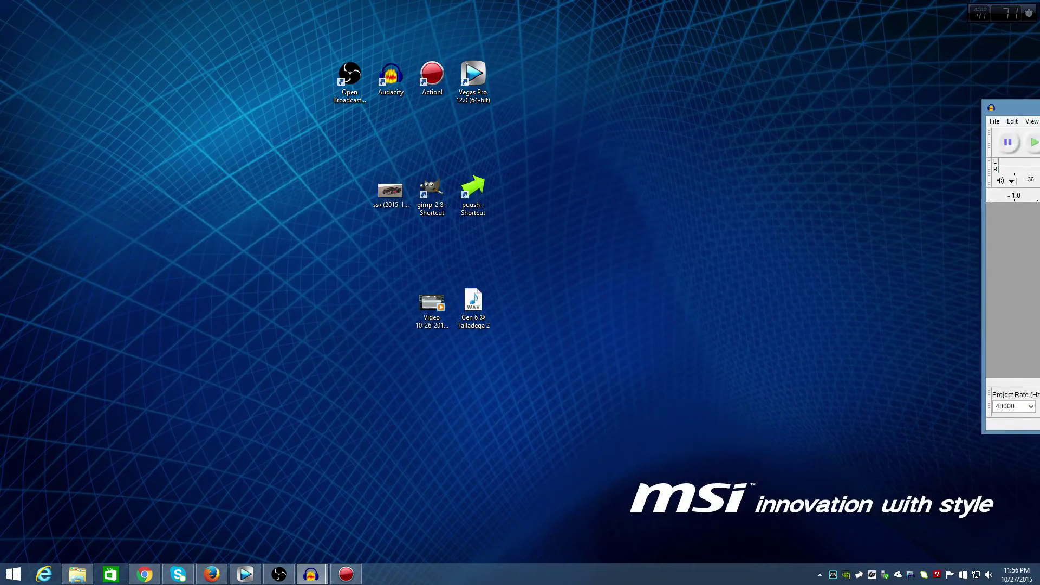
pyautogui.doubleClick(465, 77)
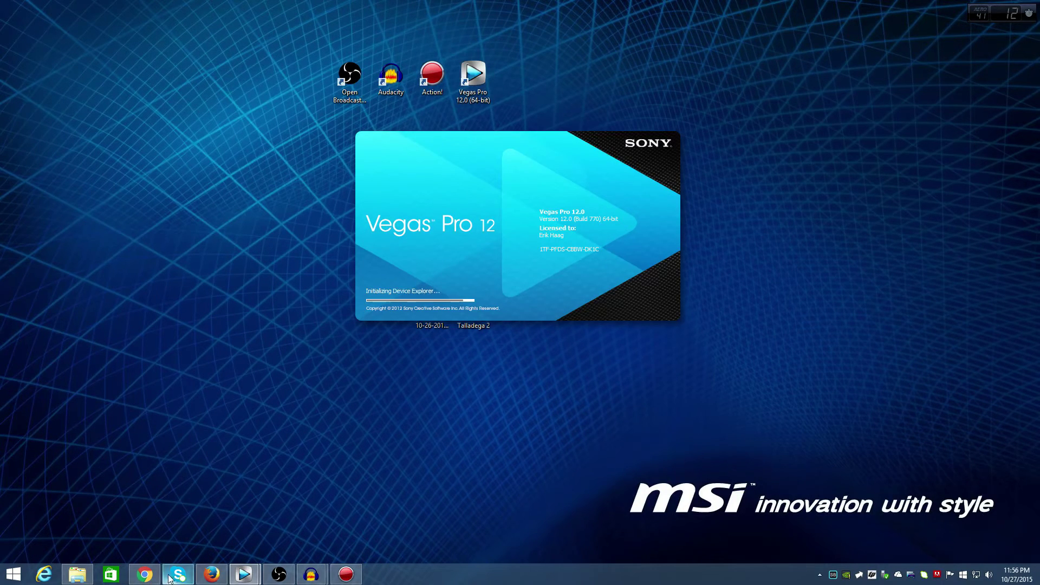
pyautogui.click(144, 574)
pyautogui.click(361, 67)
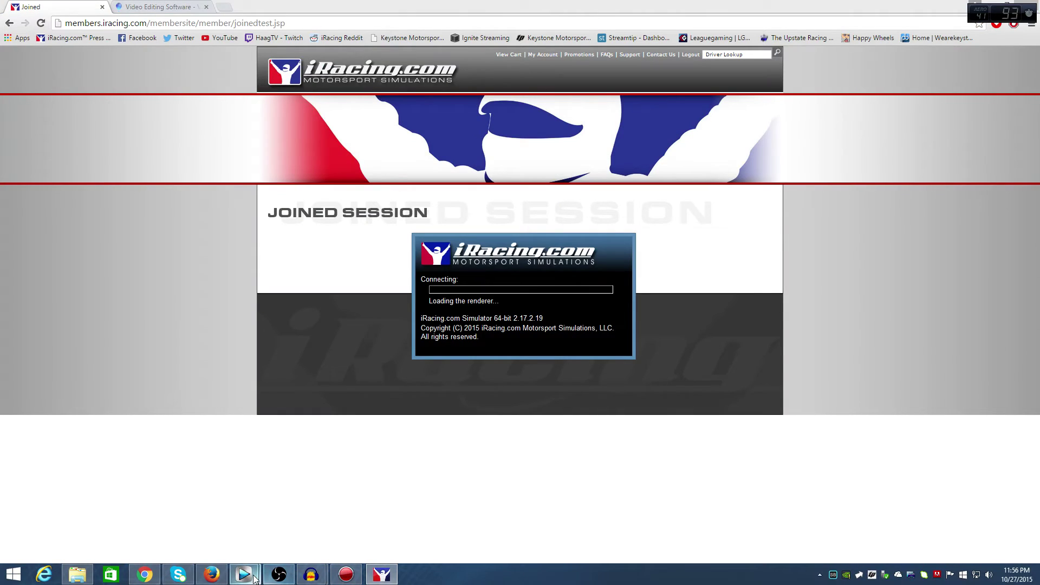
# Close the unsaved Untitled Vegas project, choosing No to discard its changes
pyautogui.moveTo(245, 573)
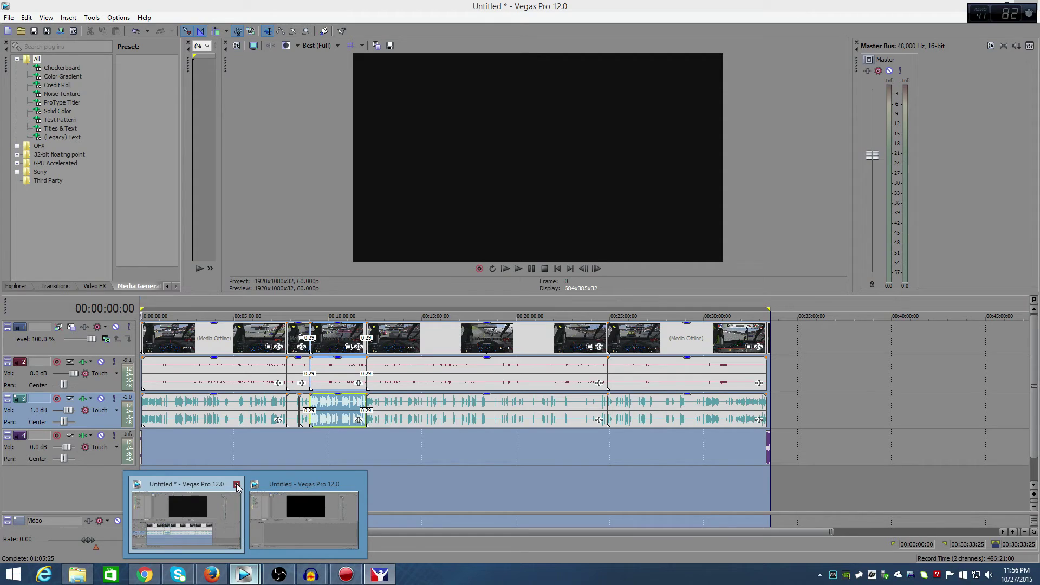
pyautogui.moveTo(287, 505)
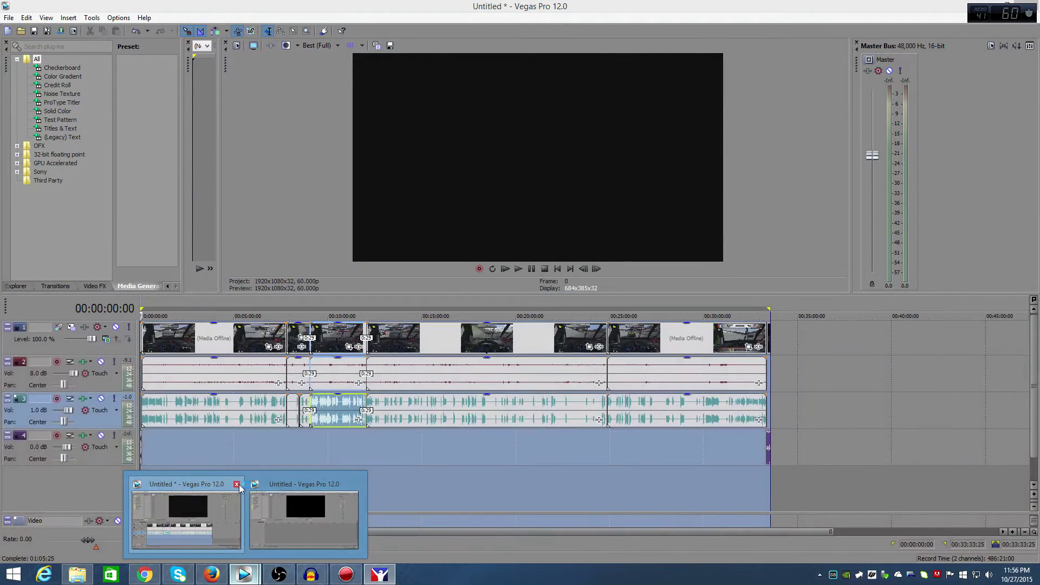
pyautogui.click(237, 483)
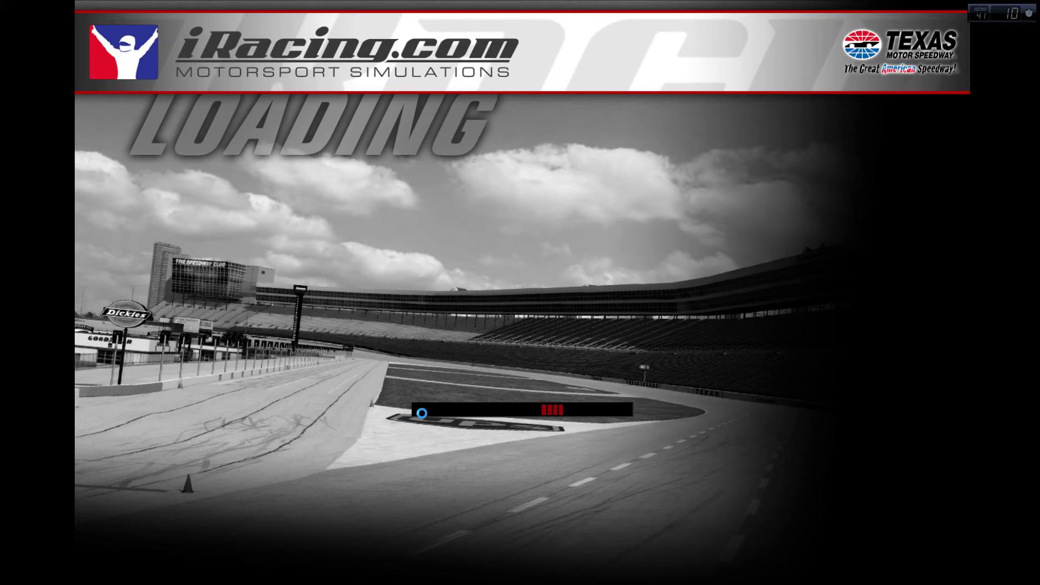
pyautogui.hotkey('alt', 'Tab')
pyautogui.click(513, 324)
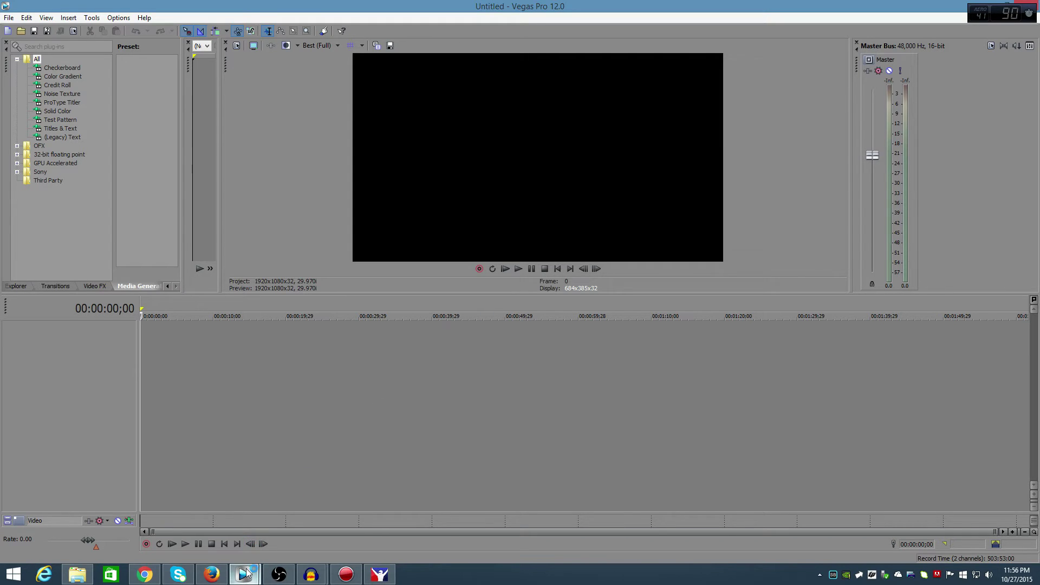
pyautogui.moveTo(245, 573)
pyautogui.click(238, 513)
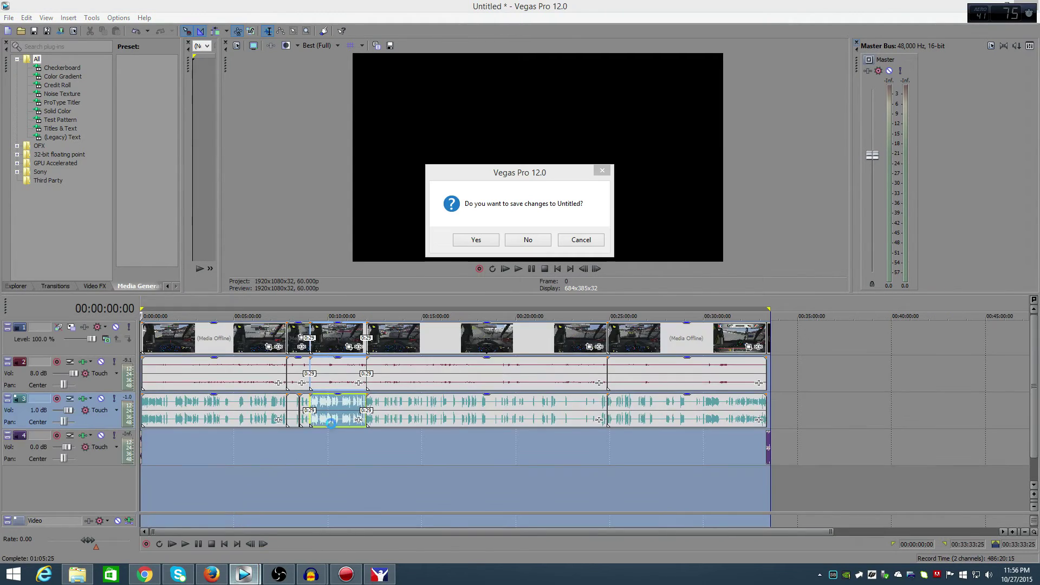
pyautogui.click(521, 240)
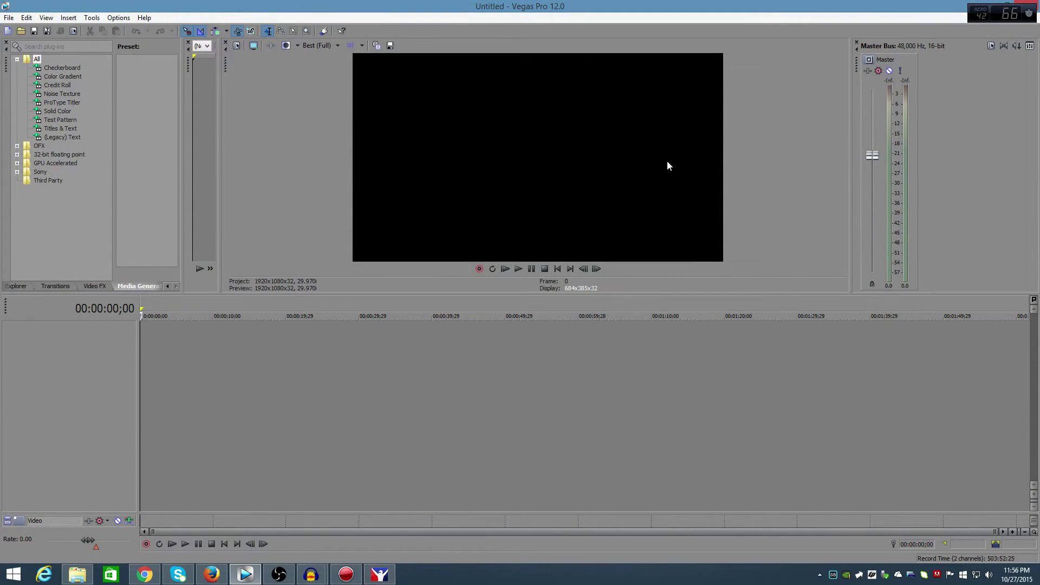
# Switch to iRacing, quit with Yes, and close the Save Replay prompt
pyautogui.hotkey('alt', 'Tab')
pyautogui.hotkey('alt', 'Tab')
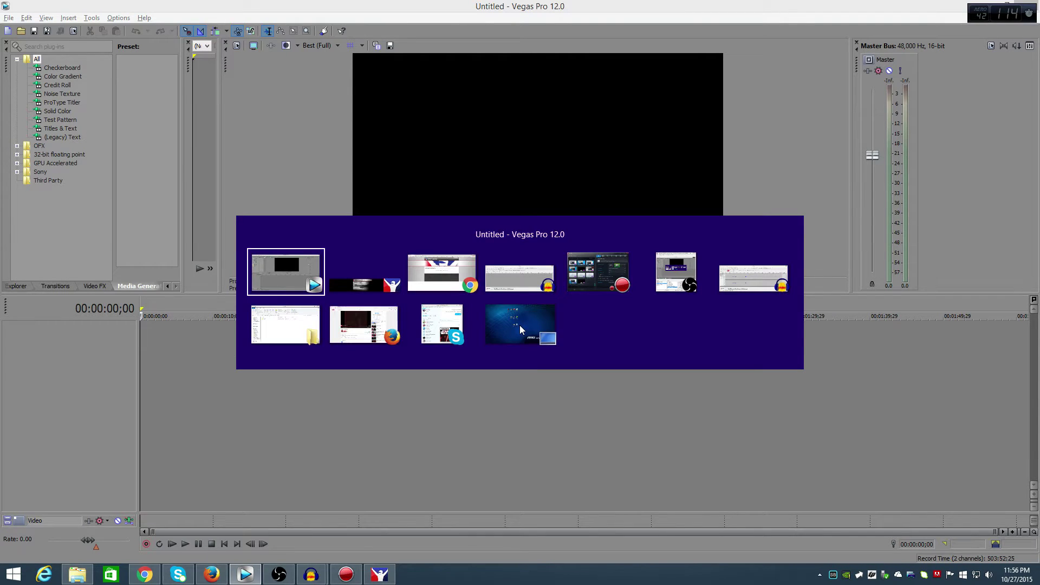
pyautogui.press('Tab')
pyautogui.press('Tab')
pyautogui.press('Tab')
pyautogui.press('Tab')
pyautogui.press('Tab')
pyautogui.press('Tab')
pyautogui.press('Tab')
pyautogui.press('Tab')
pyautogui.press('Tab')
pyautogui.press('Tab')
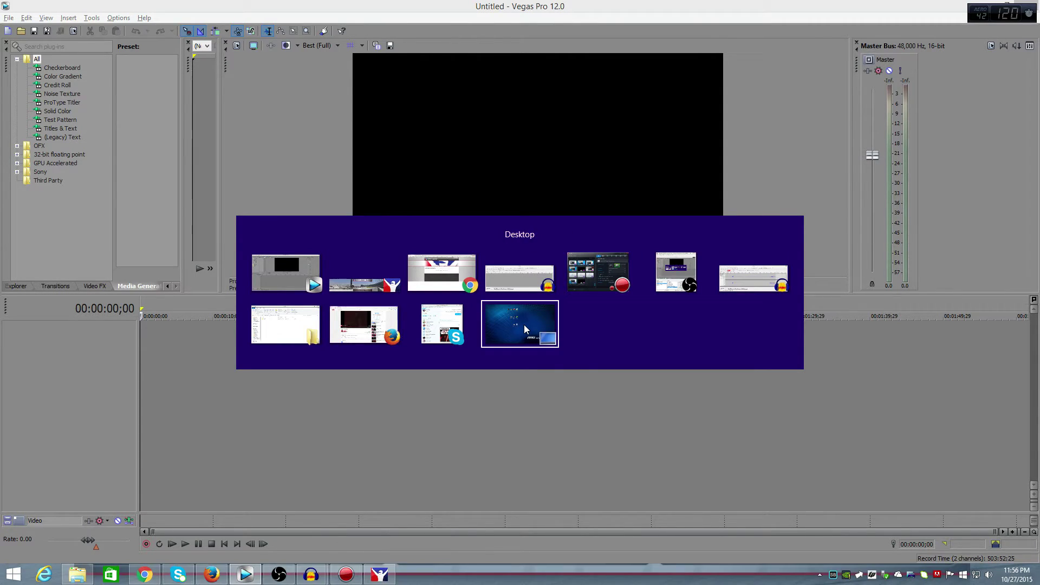
pyautogui.click(525, 324)
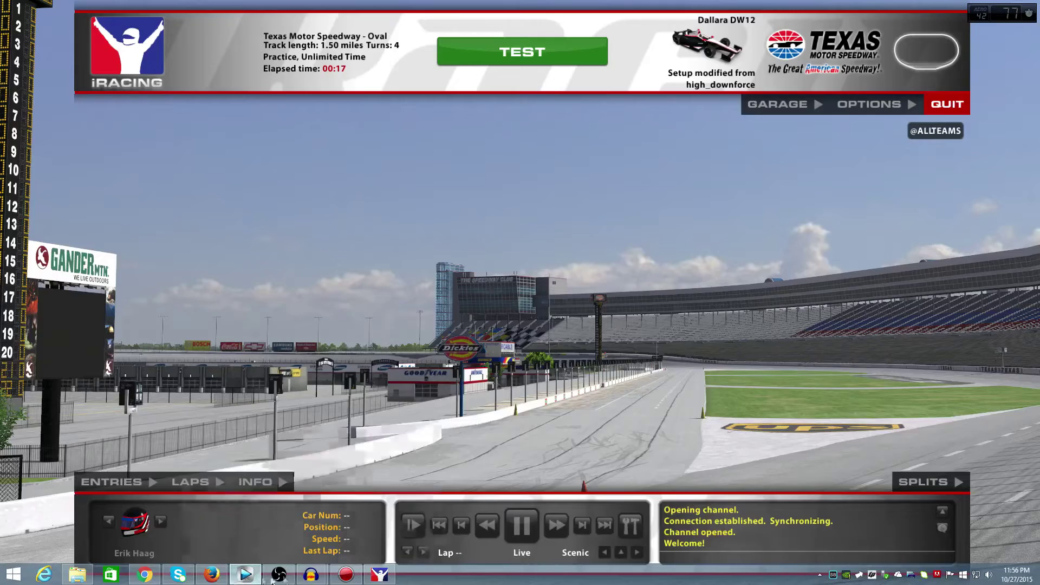
pyautogui.click(258, 576)
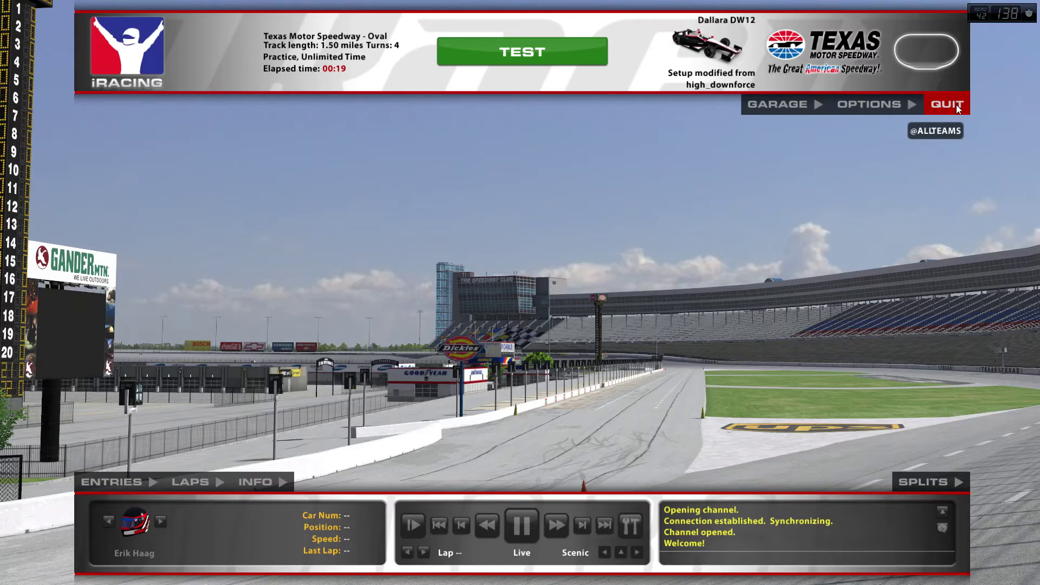
pyautogui.click(956, 108)
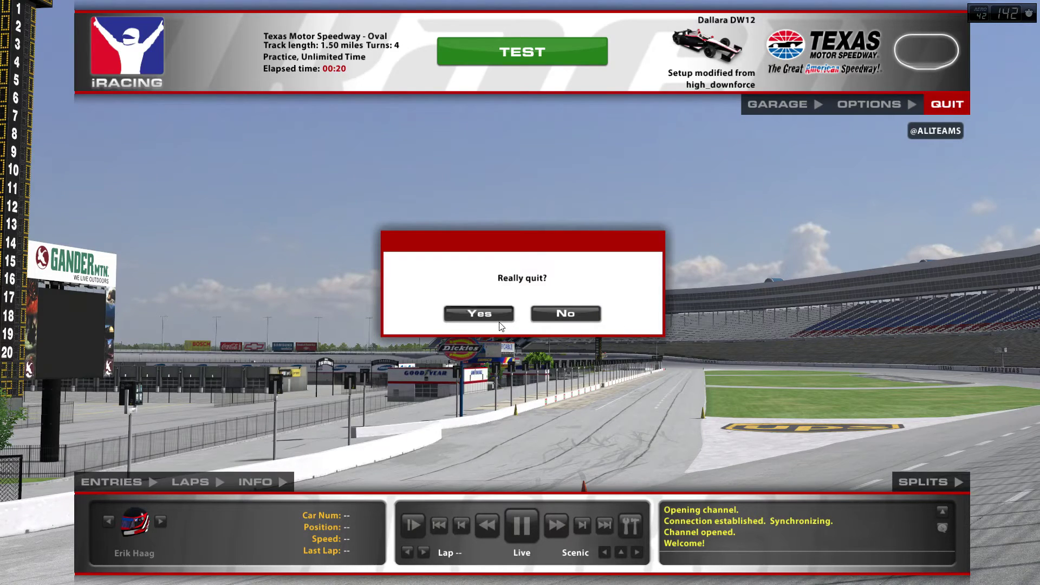
pyautogui.click(478, 310)
pyautogui.click(705, 146)
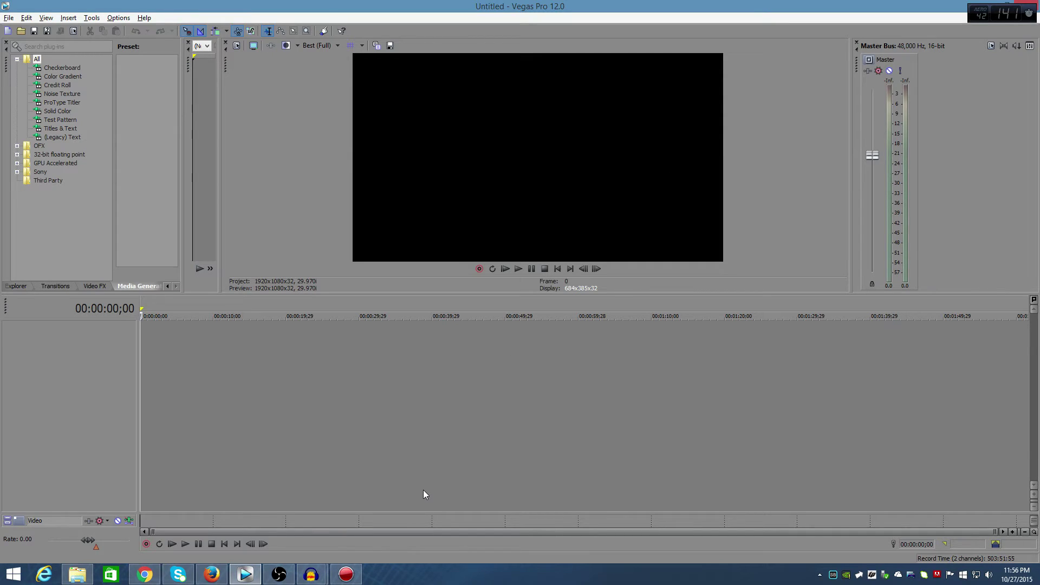
# Drop the 10-26-2015 video recording onto the timeline and match project settings to it
pyautogui.doubleClick(940, 6)
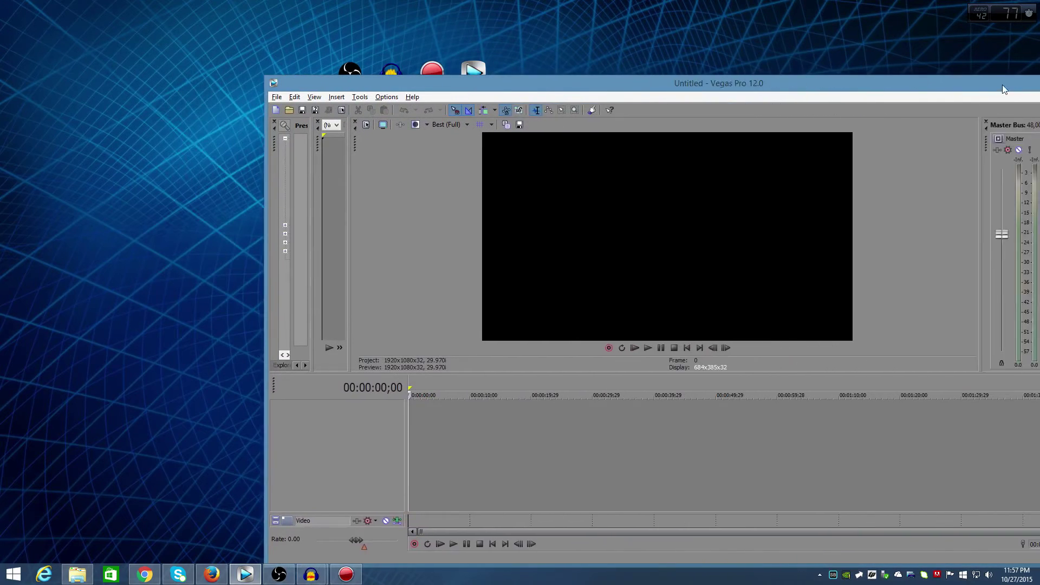
pyautogui.moveTo(920, 76); pyautogui.dragTo(753, 142)
pyautogui.moveTo(598, 150); pyautogui.dragTo(870, 24)
pyautogui.moveTo(433, 310); pyautogui.dragTo(637, 343)
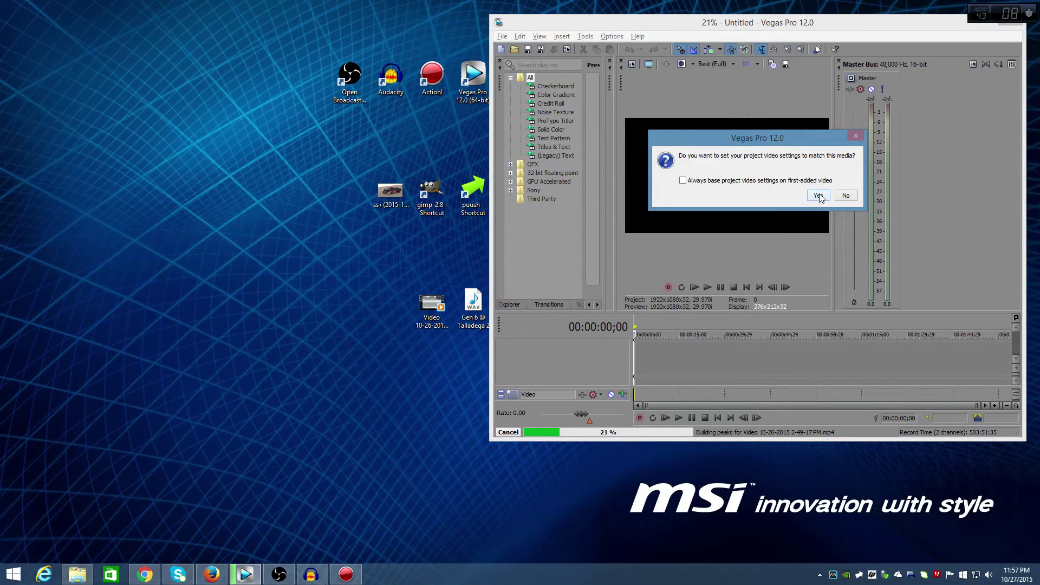
pyautogui.click(818, 194)
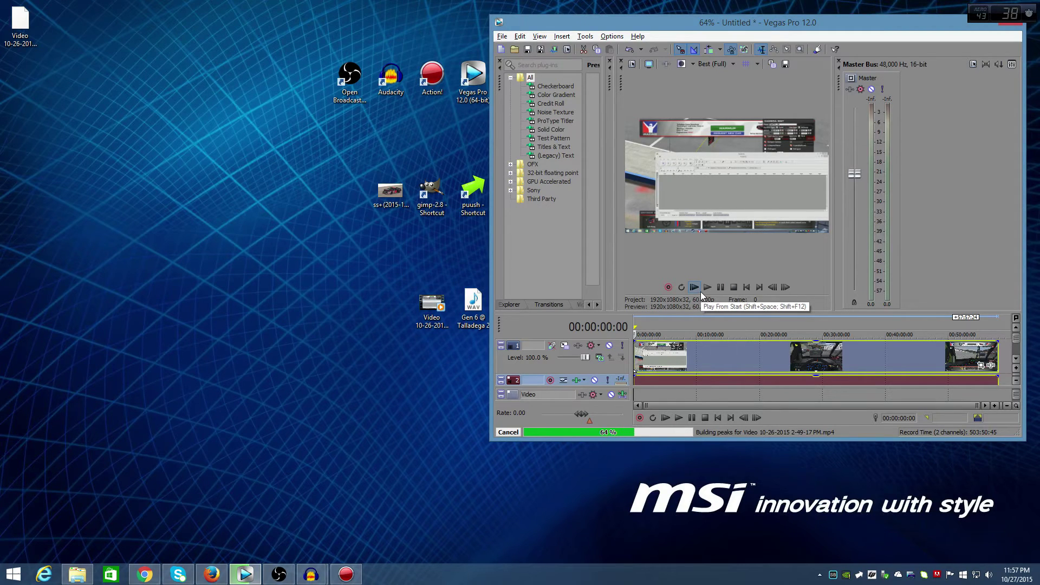
# Add Gen 6 @ Talladega 2.wav as a new audio track and maximize Vegas
pyautogui.moveTo(799, 441); pyautogui.dragTo(799, 505)
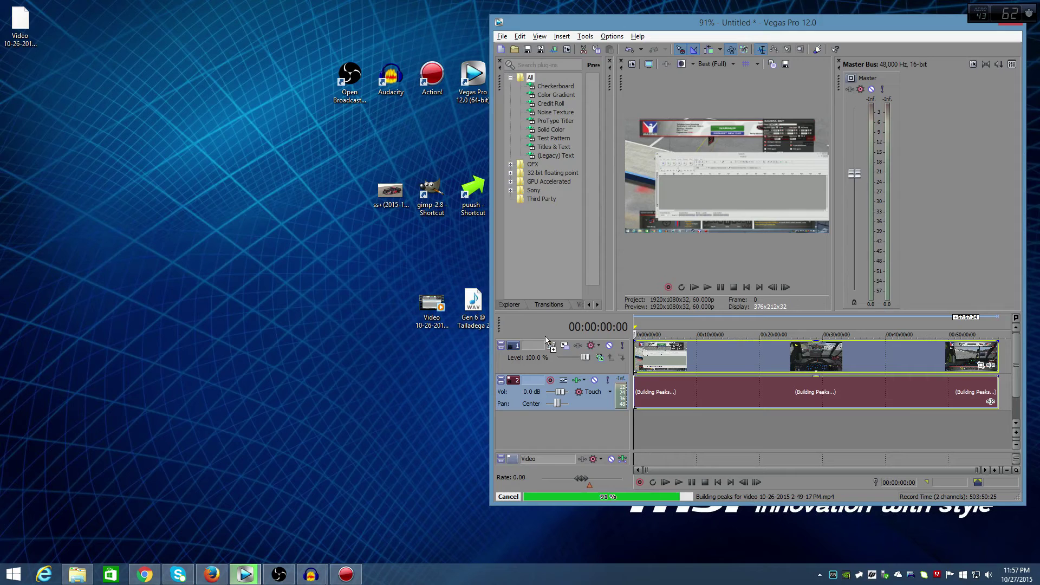
pyautogui.moveTo(629, 425); pyautogui.dragTo(634, 424)
pyautogui.moveTo(944, 22); pyautogui.dragTo(840, 22)
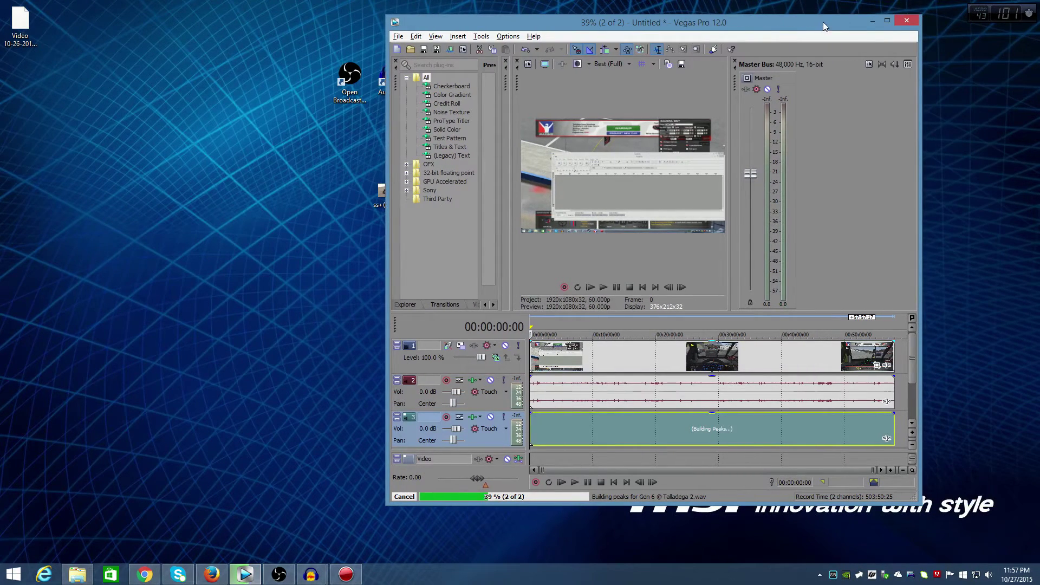
pyautogui.click(887, 22)
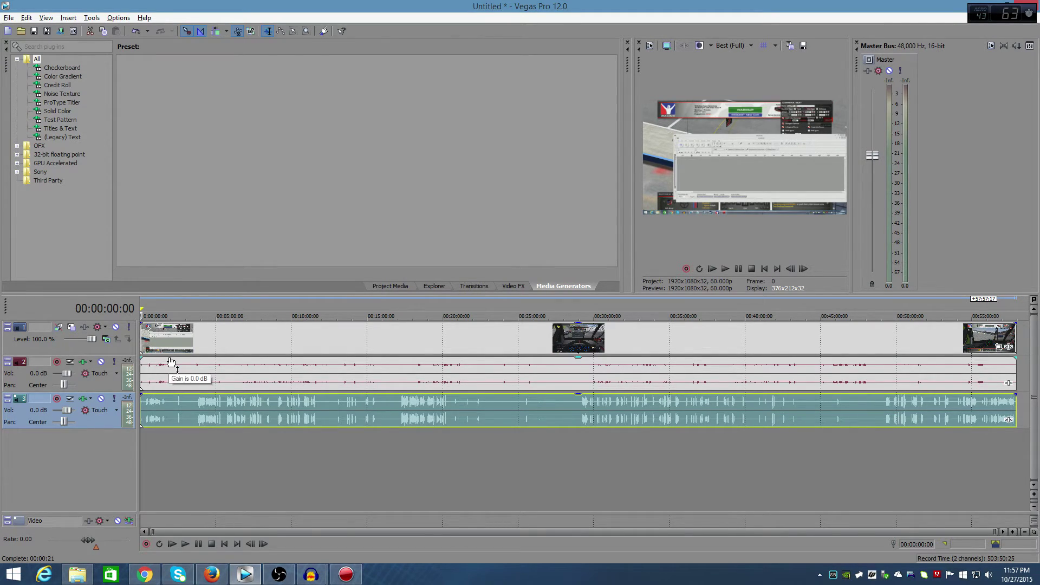
# Zoom the timeline and widen the Trimmer and Preview panes for a larger video view
pyautogui.scroll(3, 170, 361)
pyautogui.scroll(5, 170, 361)
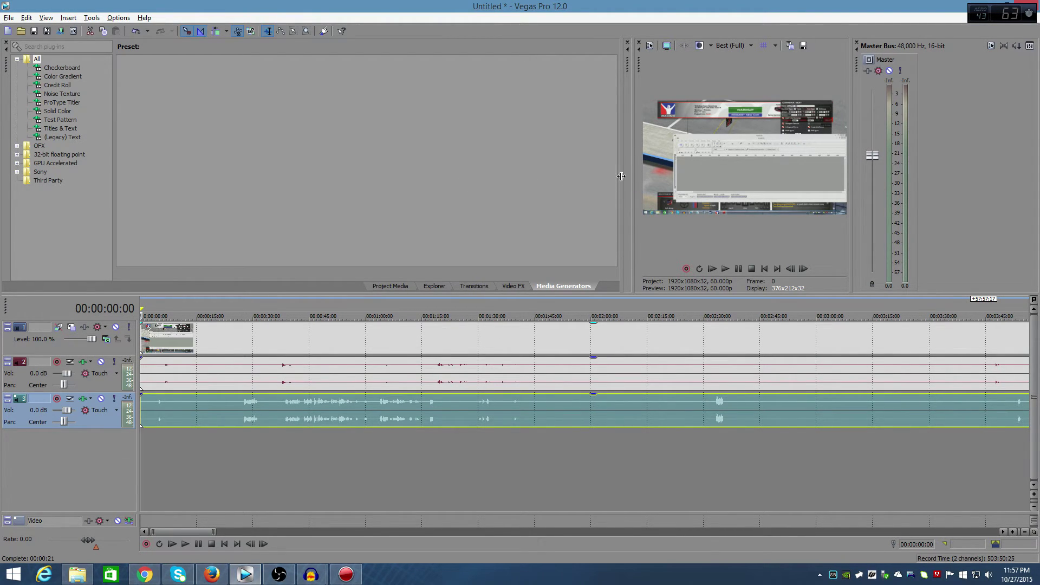
pyautogui.moveTo(619, 176); pyautogui.dragTo(133, 132)
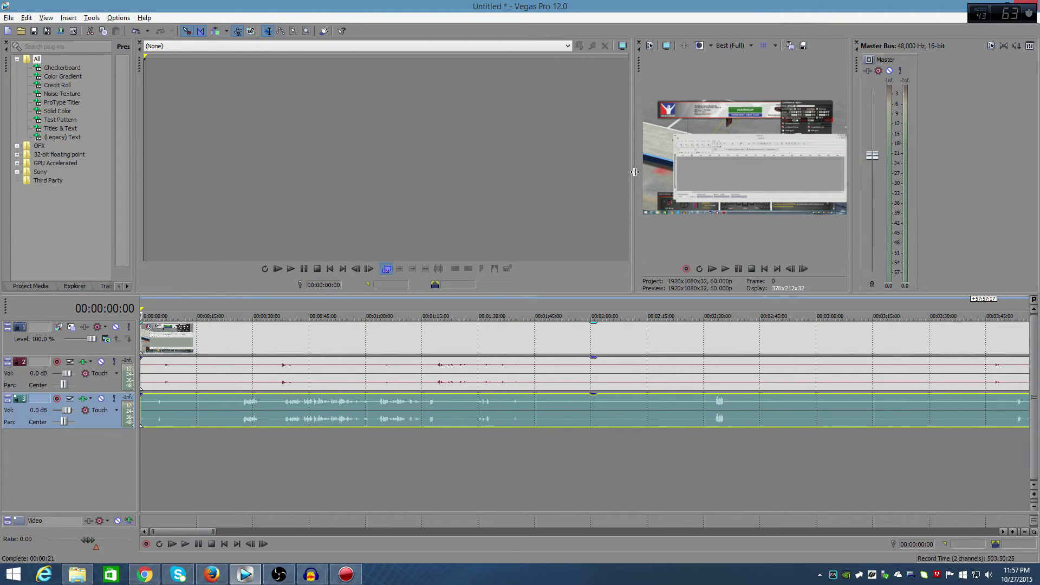
pyautogui.moveTo(634, 171); pyautogui.dragTo(248, 173)
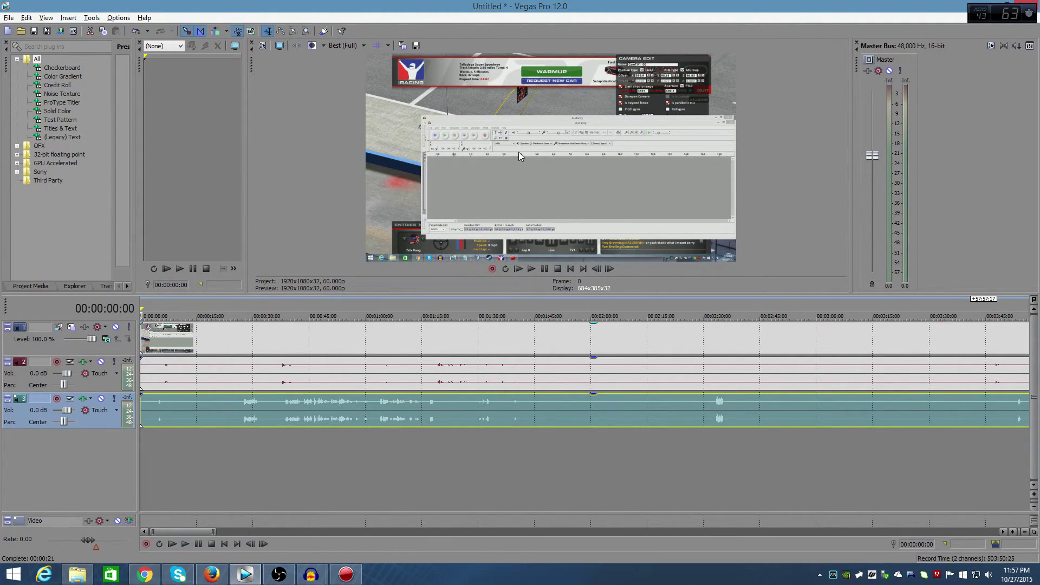
# Scrub from the start of the footage forward to about 00:00:04:07
pyautogui.scroll(5, 159, 353)
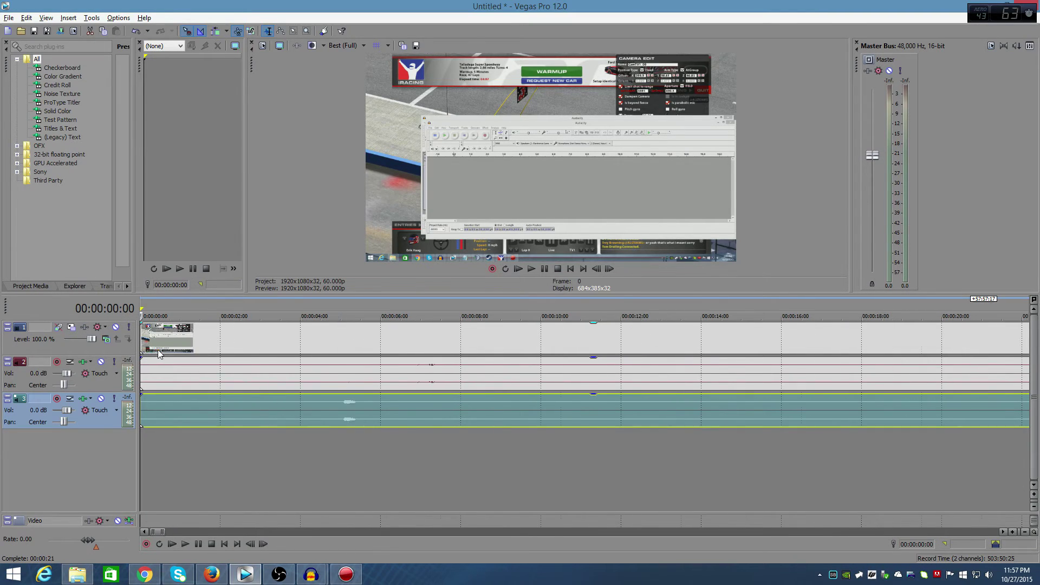
pyautogui.scroll(2, 158, 353)
pyautogui.click(160, 339)
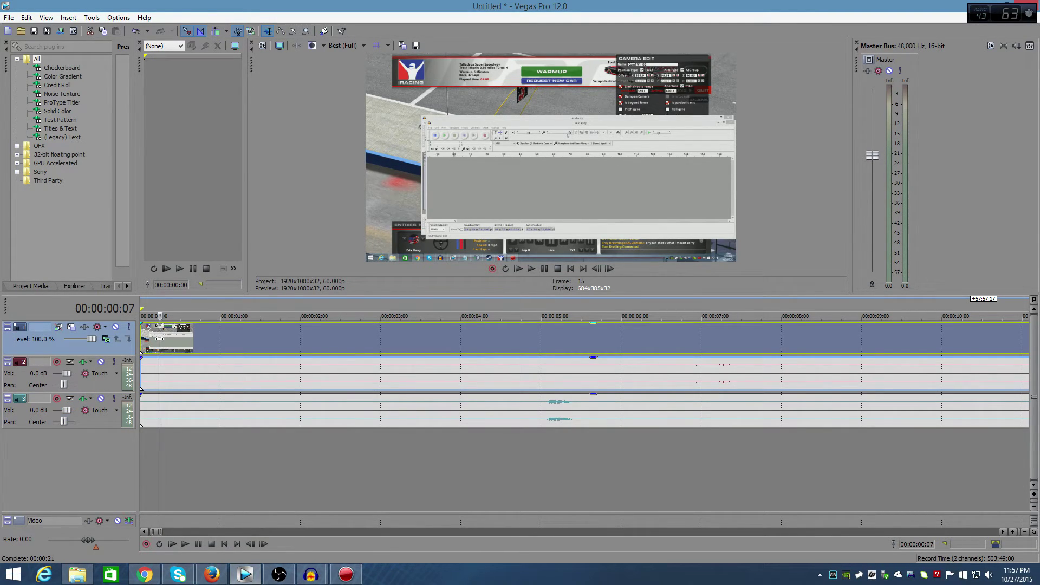
pyautogui.moveTo(160, 338); pyautogui.dragTo(481, 365)
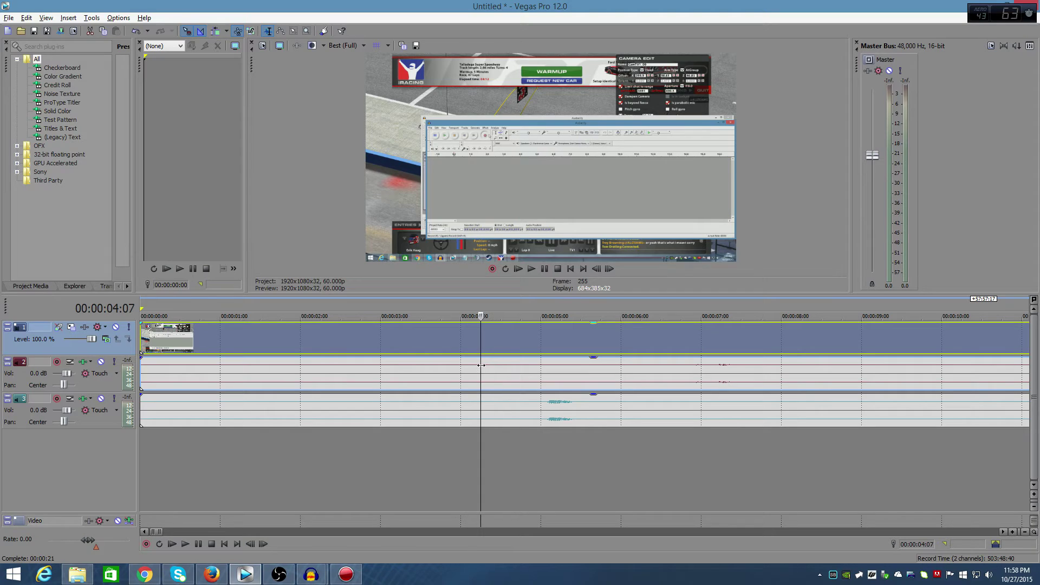
# Move around the timeline and set the edit point back near the video's start
pyautogui.click(264, 546)
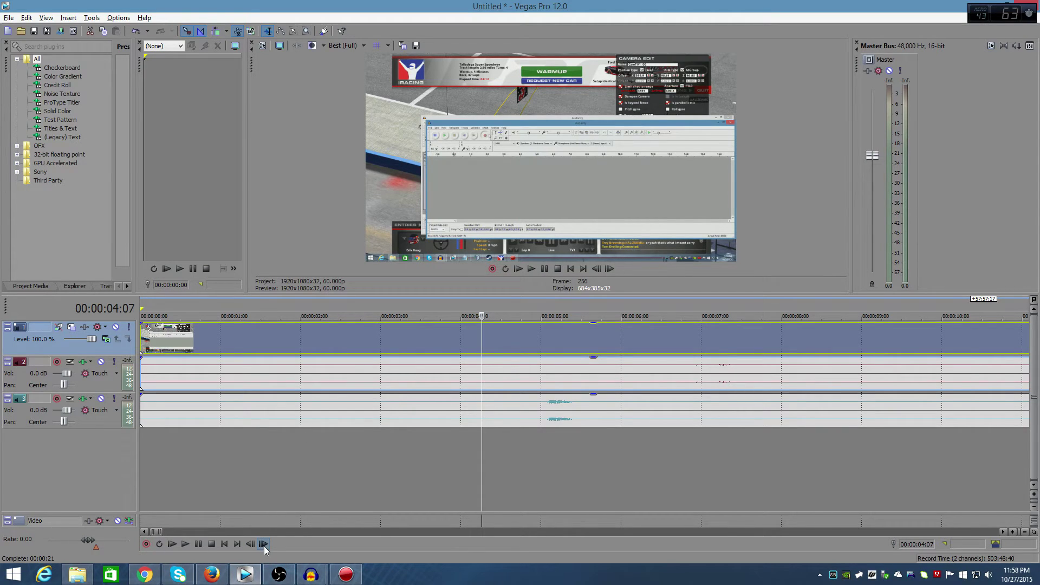
pyautogui.click(264, 546)
pyautogui.click(240, 544)
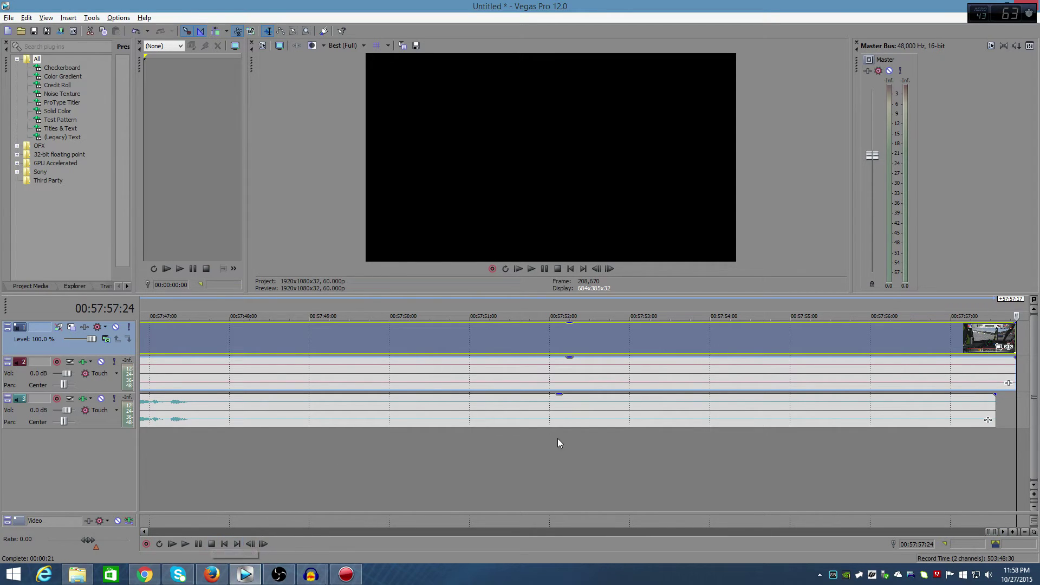
pyautogui.moveTo(916, 413); pyautogui.dragTo(144, 413)
pyautogui.scroll(-10, 835, 347)
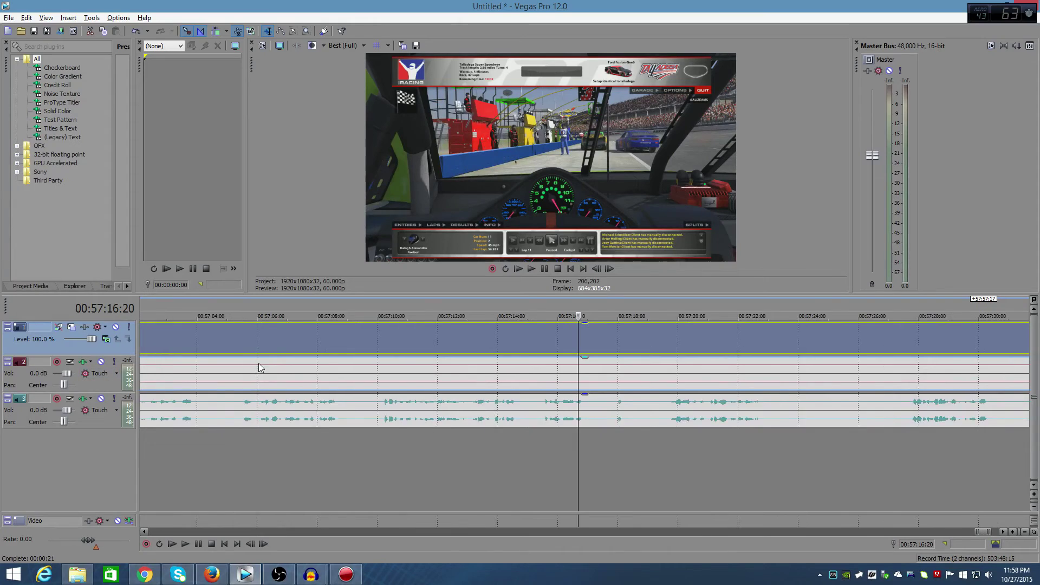
pyautogui.moveTo(991, 346); pyautogui.dragTo(20, 261)
pyautogui.scroll(15, 182, 336)
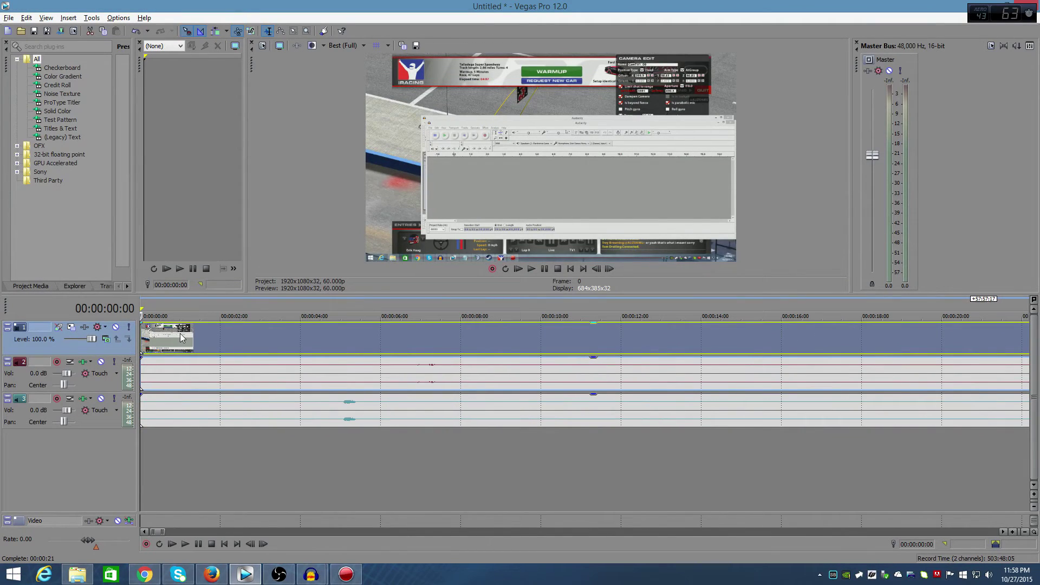
pyautogui.click(190, 337)
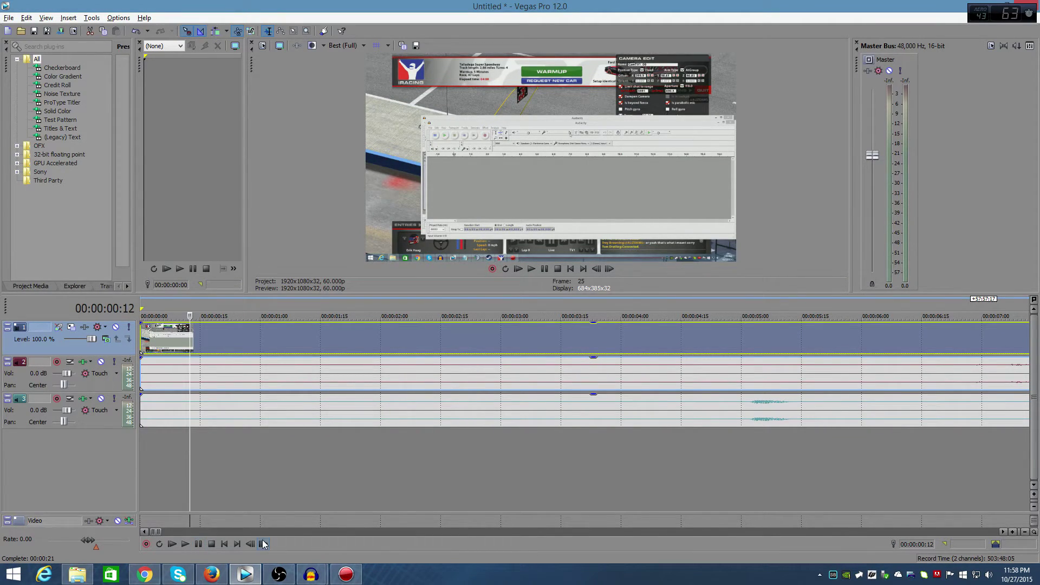
# Step frame by frame through the opening seconds to find the sync point
pyautogui.moveTo(263, 544); pyautogui.dragTo(264, 544)
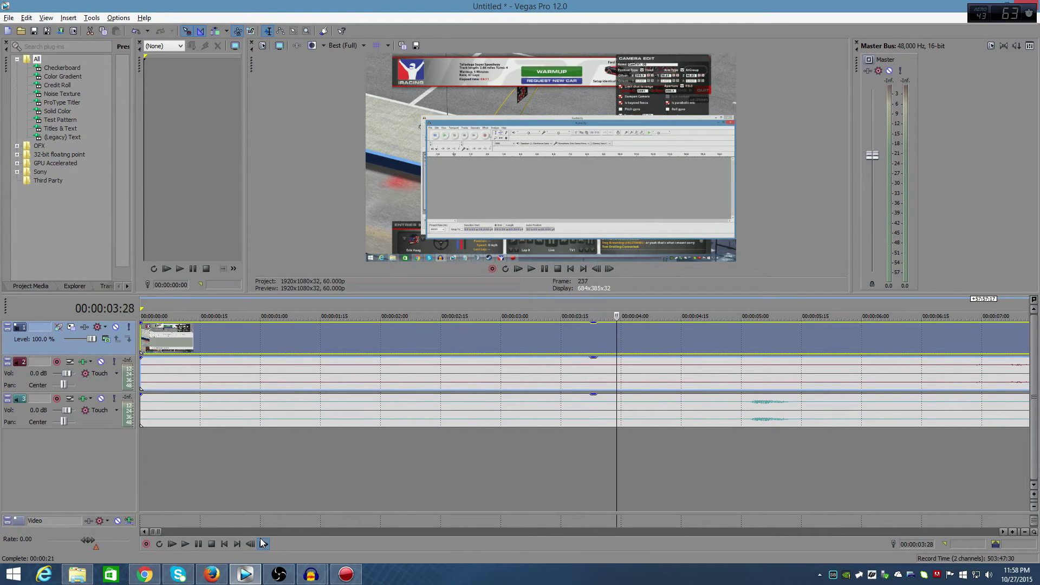
pyautogui.click(264, 544)
pyautogui.click(263, 543)
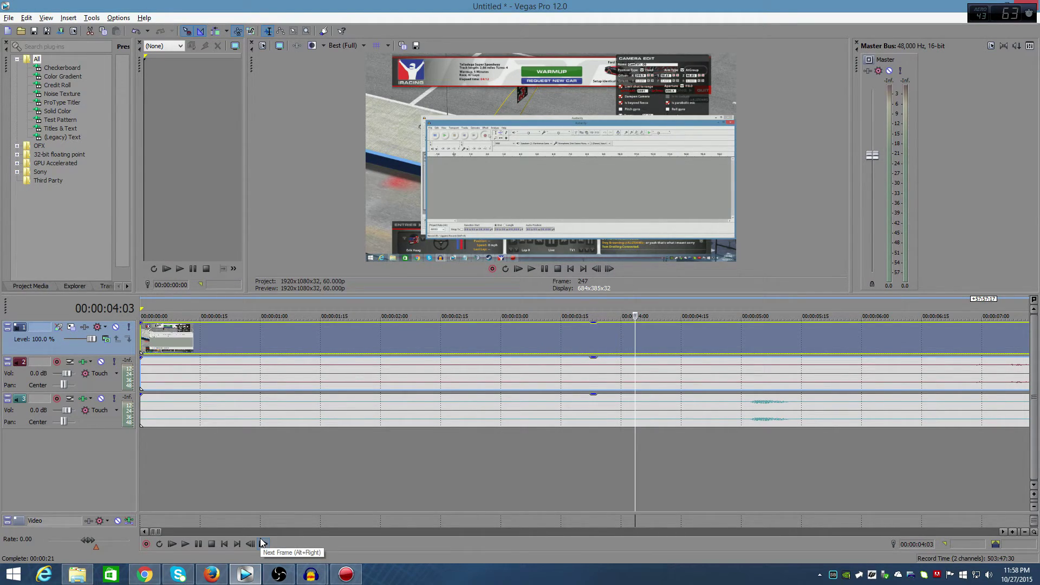
pyautogui.click(262, 543)
pyautogui.click(263, 543)
pyautogui.click(262, 544)
pyautogui.click(263, 543)
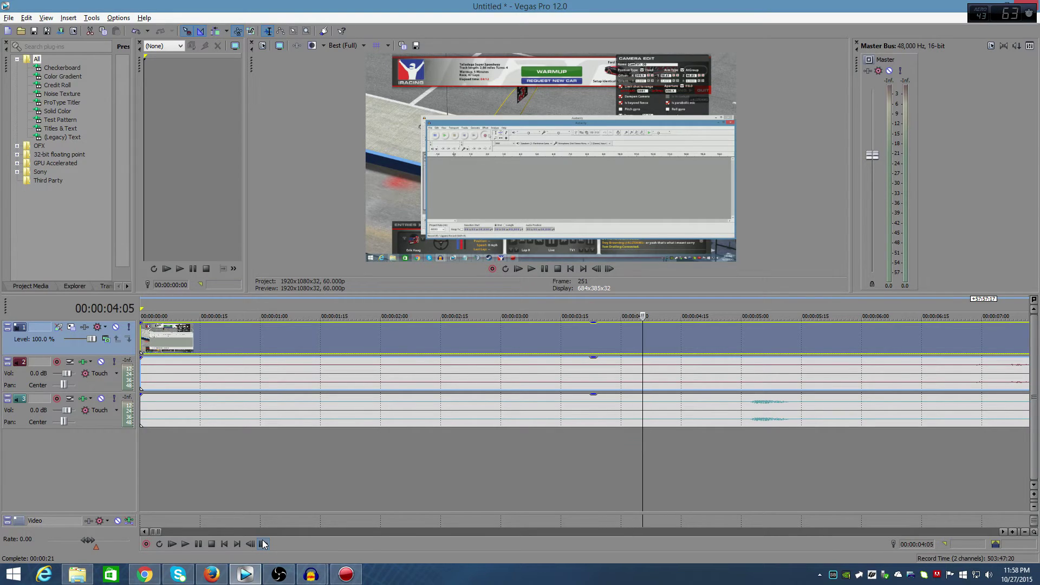
pyautogui.click(263, 544)
pyautogui.click(262, 543)
pyautogui.click(262, 543)
pyautogui.click(263, 543)
pyautogui.click(263, 543)
pyautogui.click(262, 543)
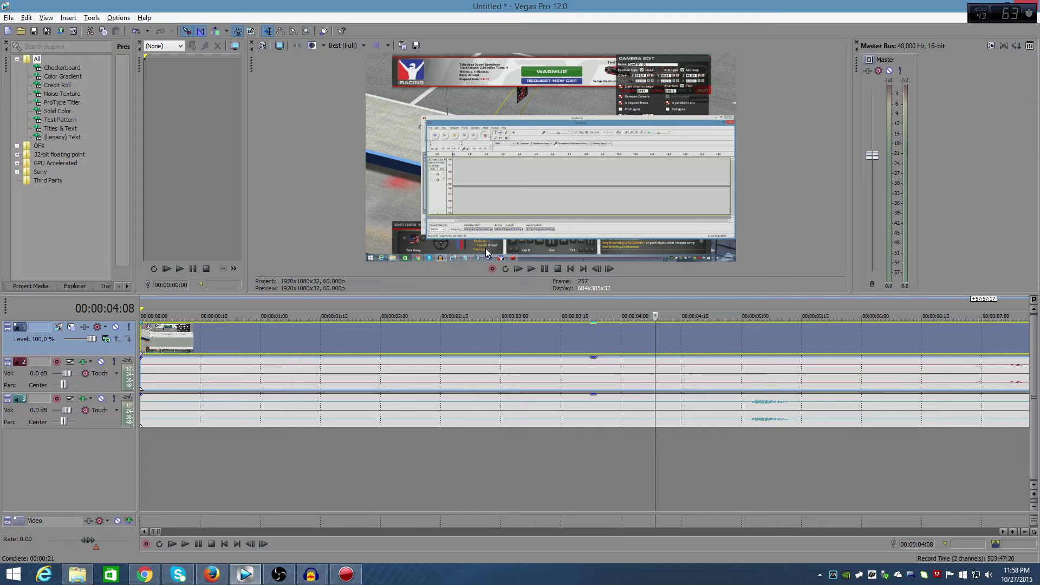
pyautogui.click(253, 545)
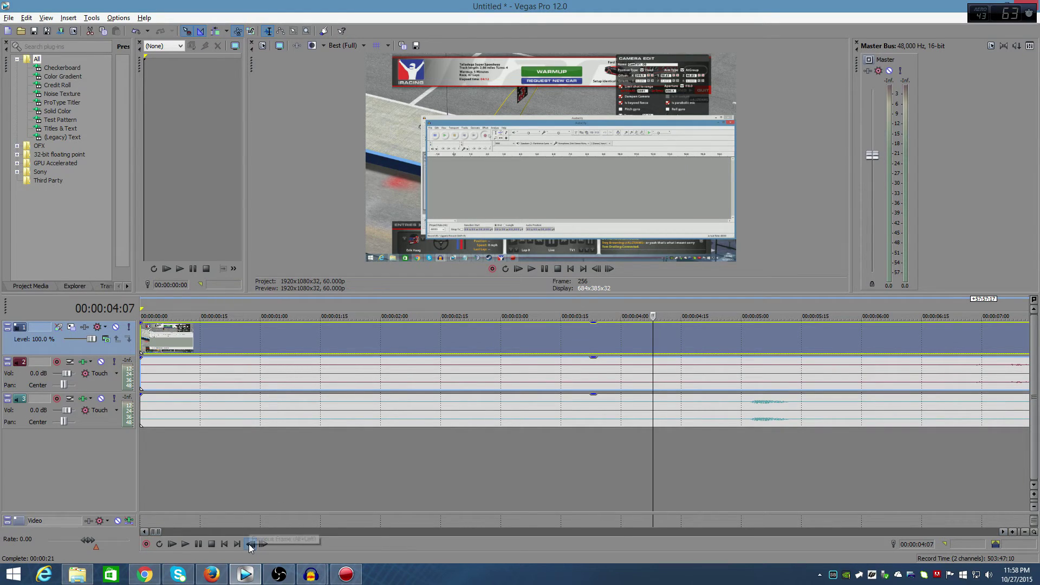
pyautogui.click(262, 543)
pyautogui.scroll(-6, 421, 492)
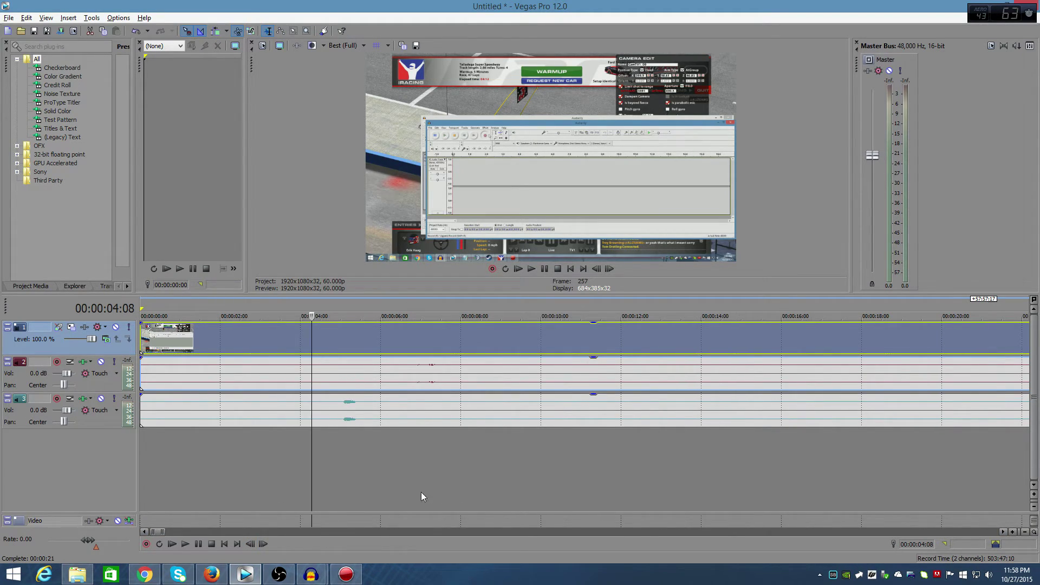
# Set the cursor near 4 seconds and slide the track 3 audio right to start at 00:00:04:08
pyautogui.click(169, 409)
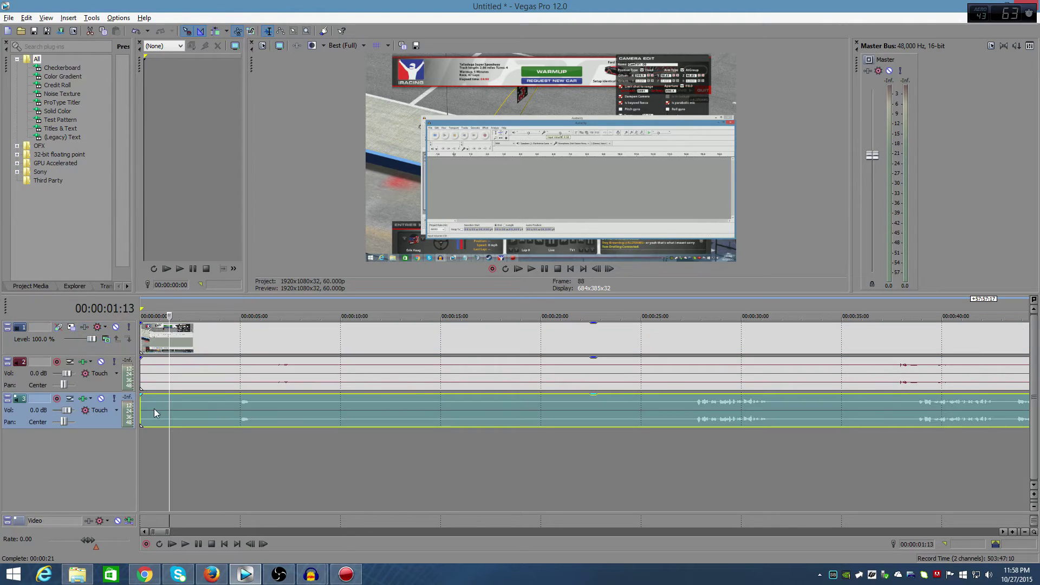
pyautogui.click(228, 402)
pyautogui.click(250, 544)
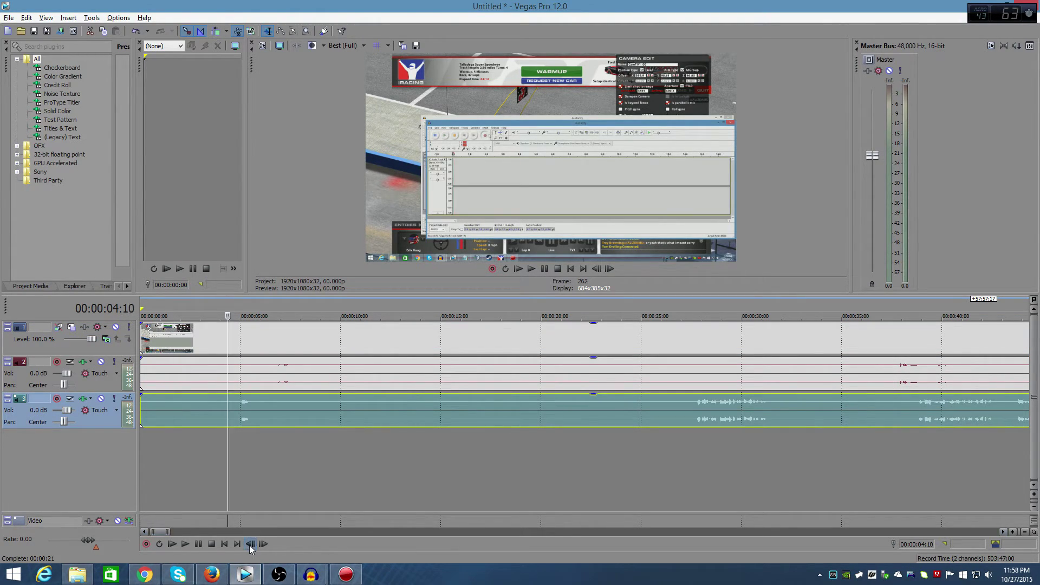
pyautogui.click(250, 544)
pyautogui.click(250, 543)
pyautogui.click(251, 544)
pyautogui.click(251, 544)
pyautogui.click(251, 544)
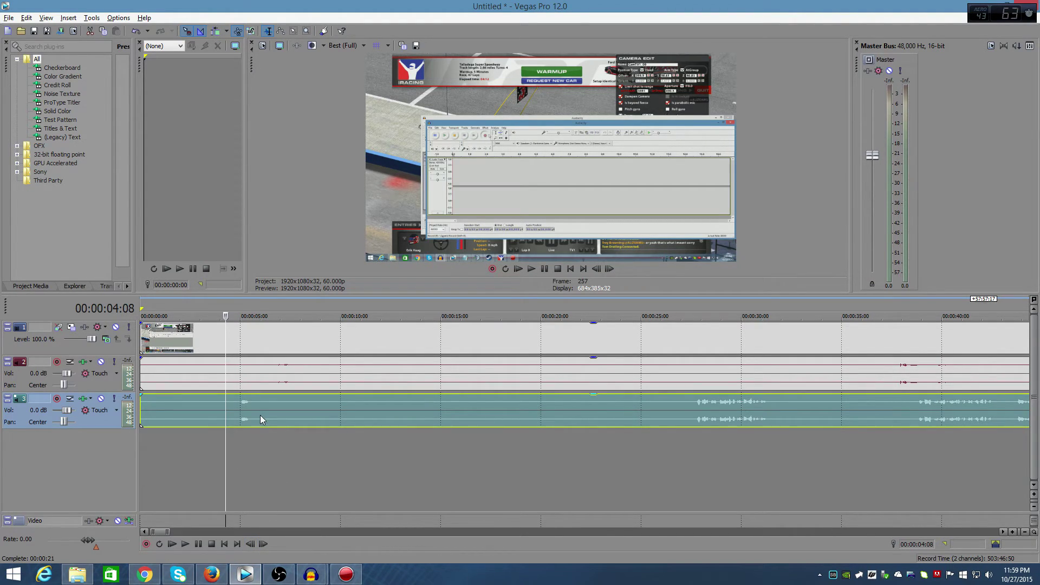
pyautogui.moveTo(260, 415); pyautogui.dragTo(342, 418)
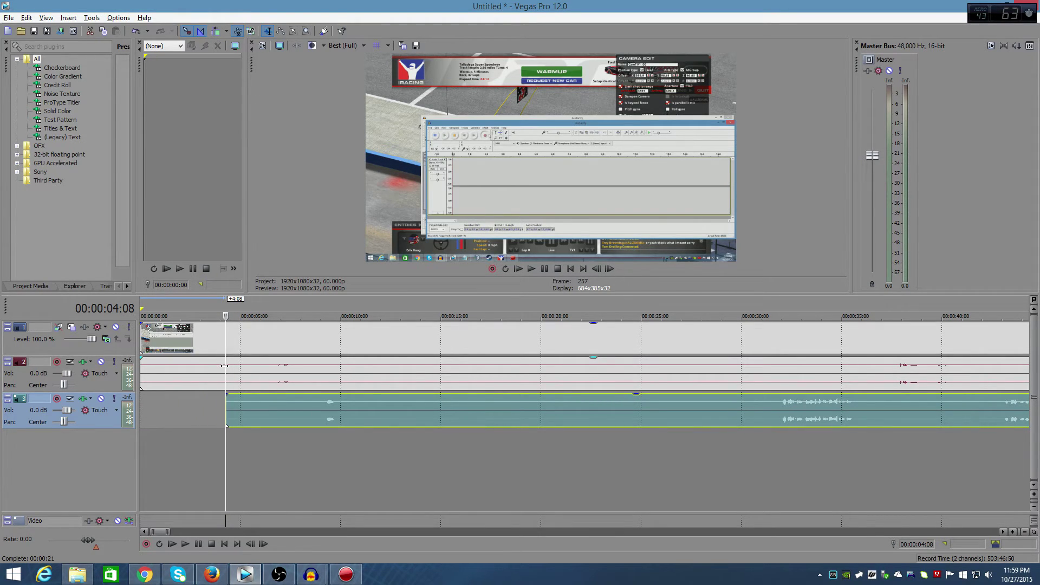
pyautogui.scroll(-3, 222, 340)
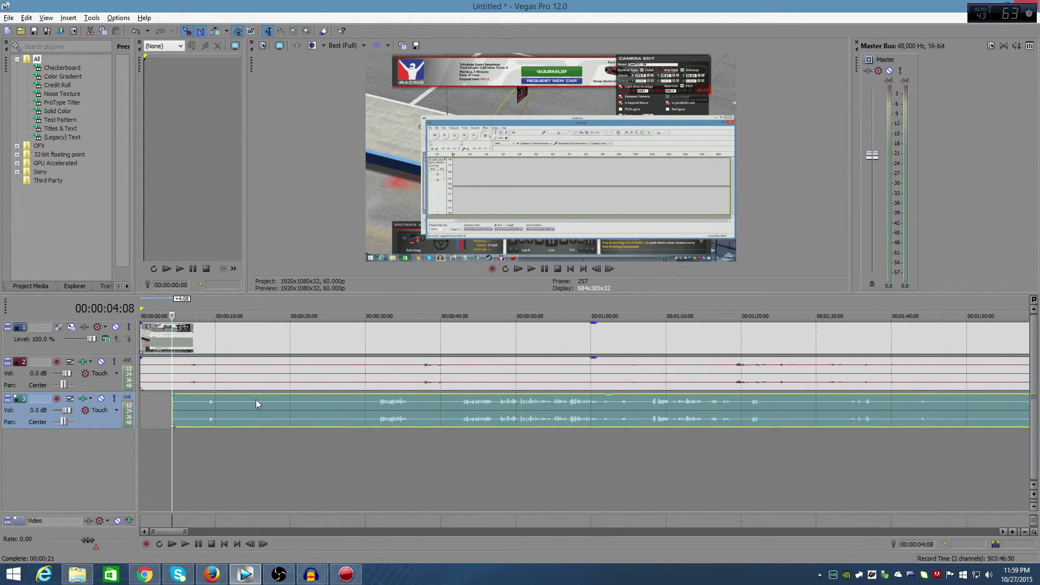
# Select all events with Ctrl+A, group them via Group > Create New, and drag the group to 00:00:00
pyautogui.click(322, 346)
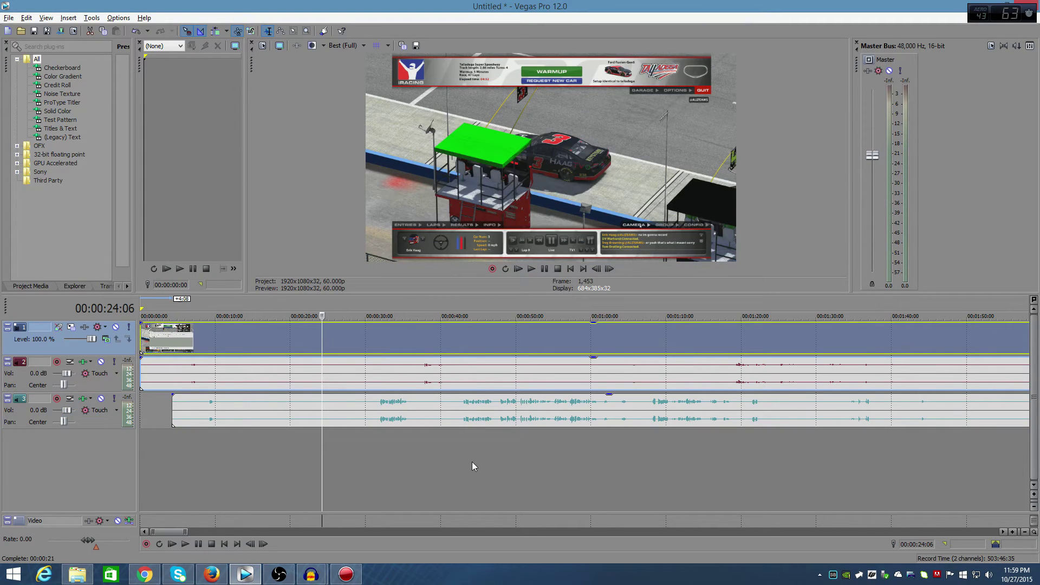
pyautogui.hotkey('ctrl', 'a')
pyautogui.rightClick(455, 418)
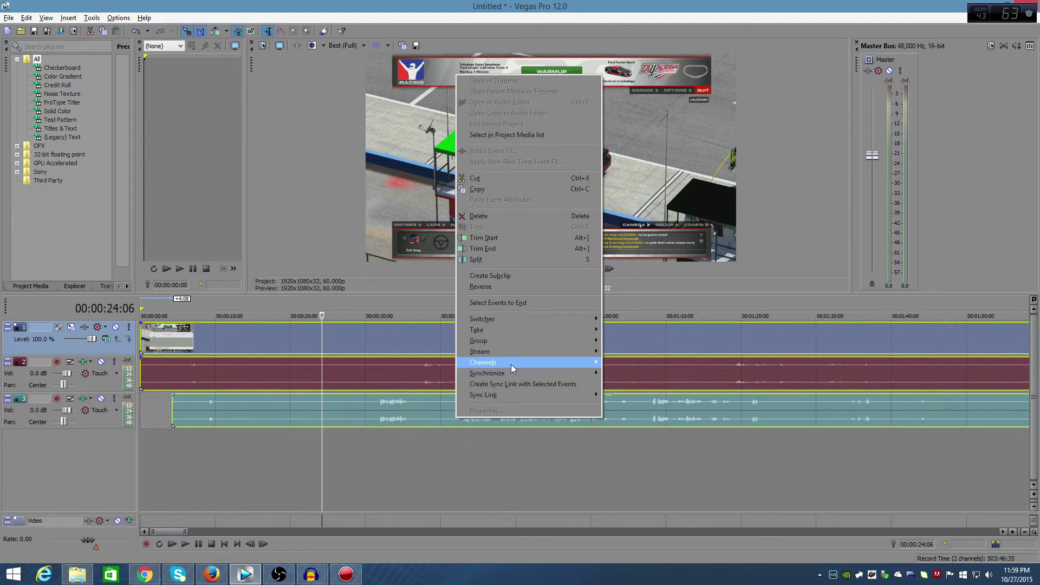
pyautogui.moveTo(515, 344)
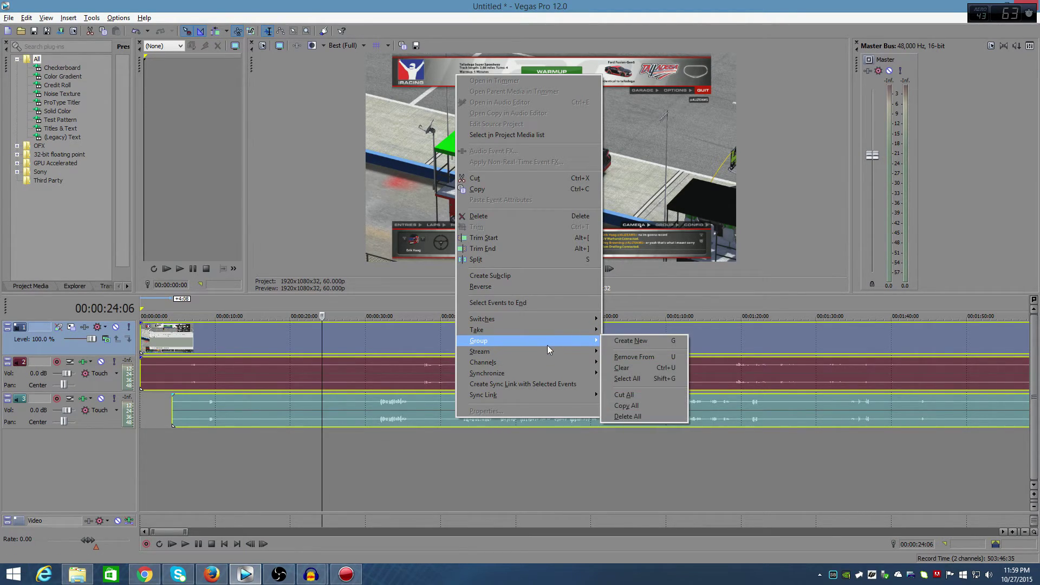
pyautogui.click(626, 345)
pyautogui.moveTo(626, 344); pyautogui.dragTo(554, 352)
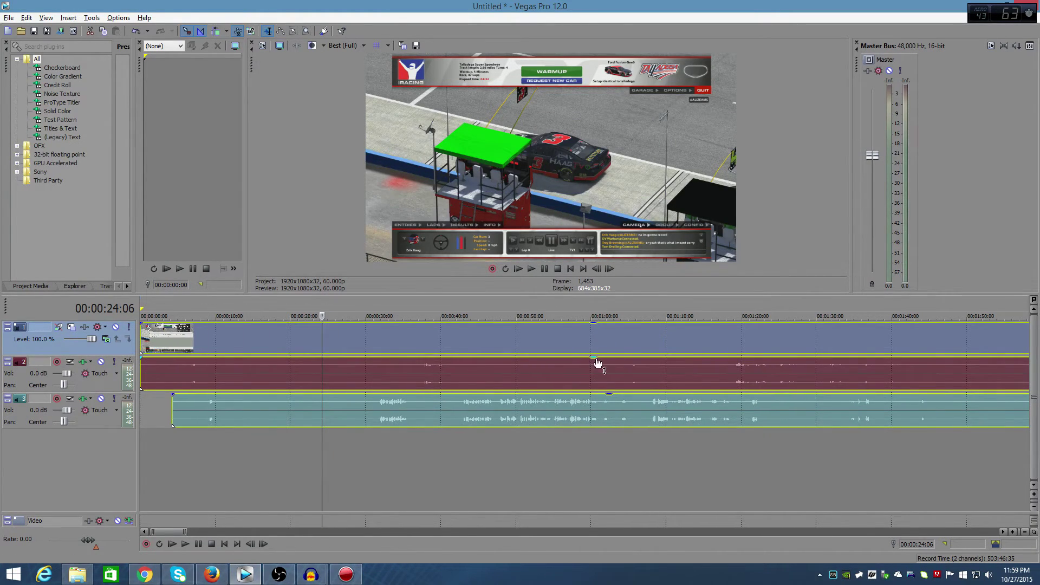
pyautogui.scroll(-8, 612, 361)
pyautogui.scroll(-3, 612, 366)
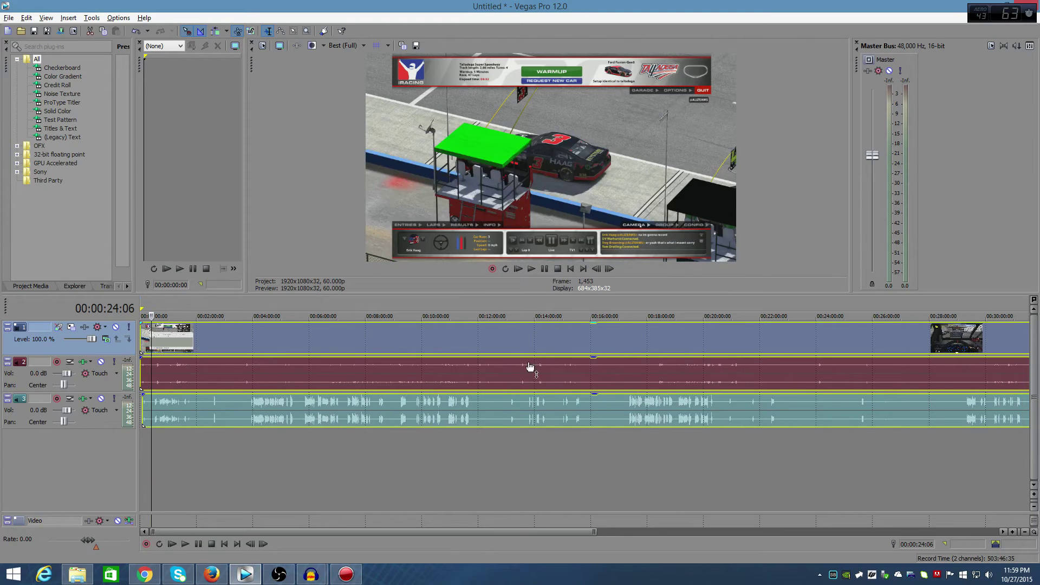
# Split the events at 00:12:26 and 00:16:25 and delete the piece between
pyautogui.click(490, 406)
pyautogui.press('s')
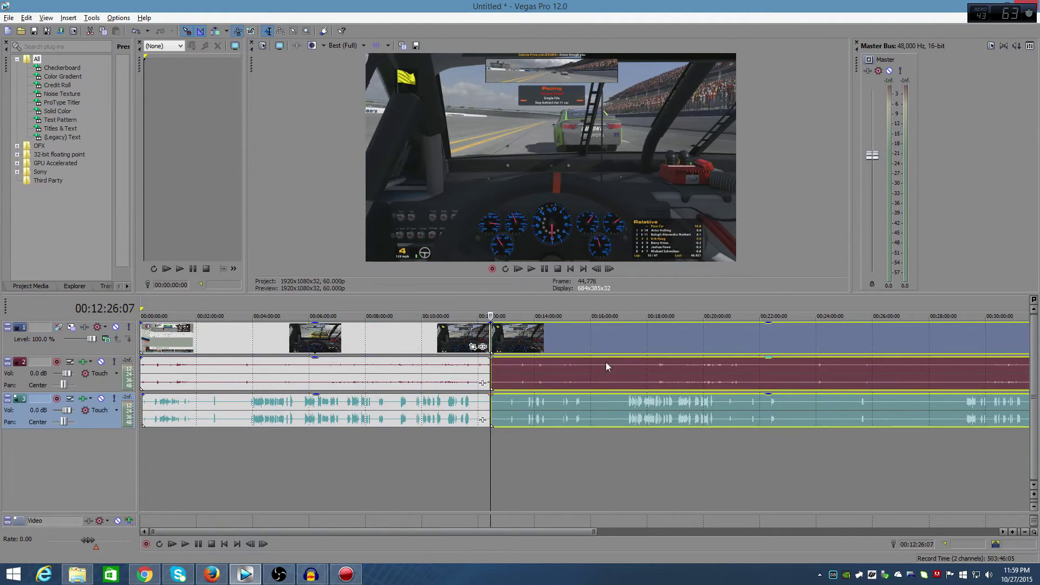
pyautogui.click(603, 340)
pyautogui.press('s')
pyautogui.click(580, 332)
pyautogui.press('Delete')
# Drag the later events left to close the gap, review the footage, and minimize Vegas
pyautogui.moveTo(651, 345); pyautogui.dragTo(802, 366)
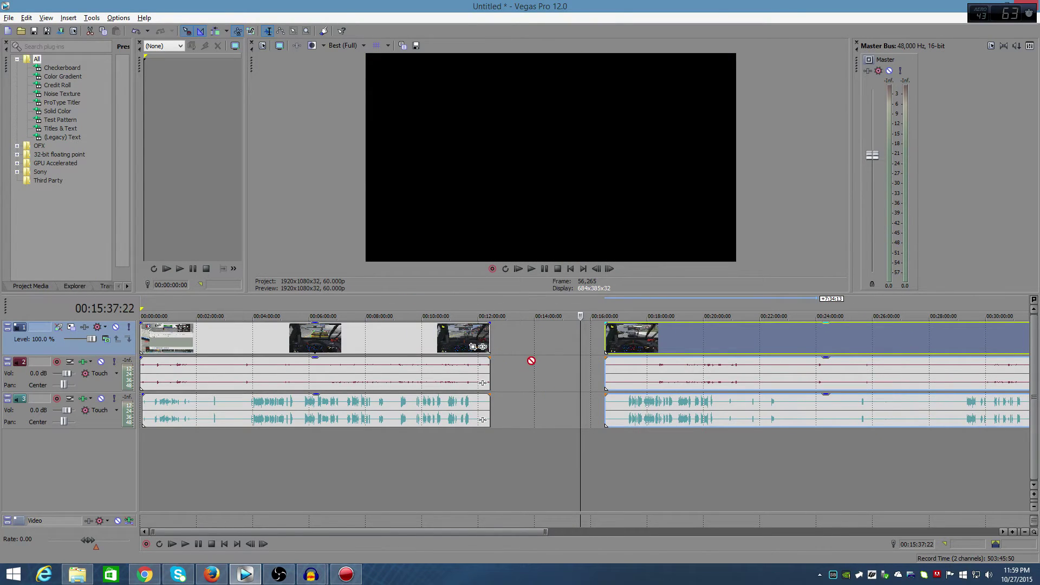
pyautogui.moveTo(531, 361); pyautogui.dragTo(518, 356)
pyautogui.click(448, 404)
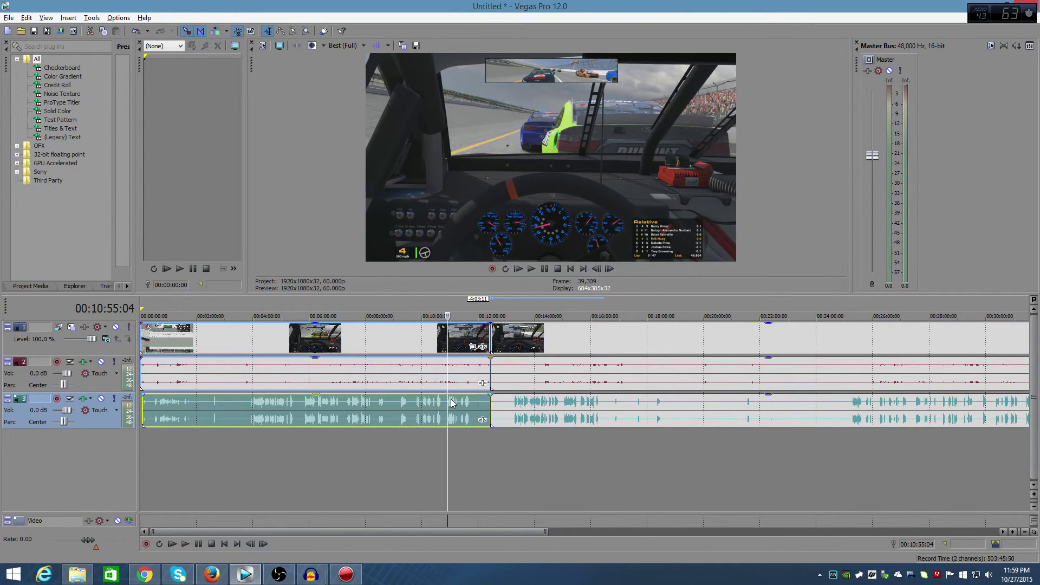
pyautogui.scroll(5, 574, 366)
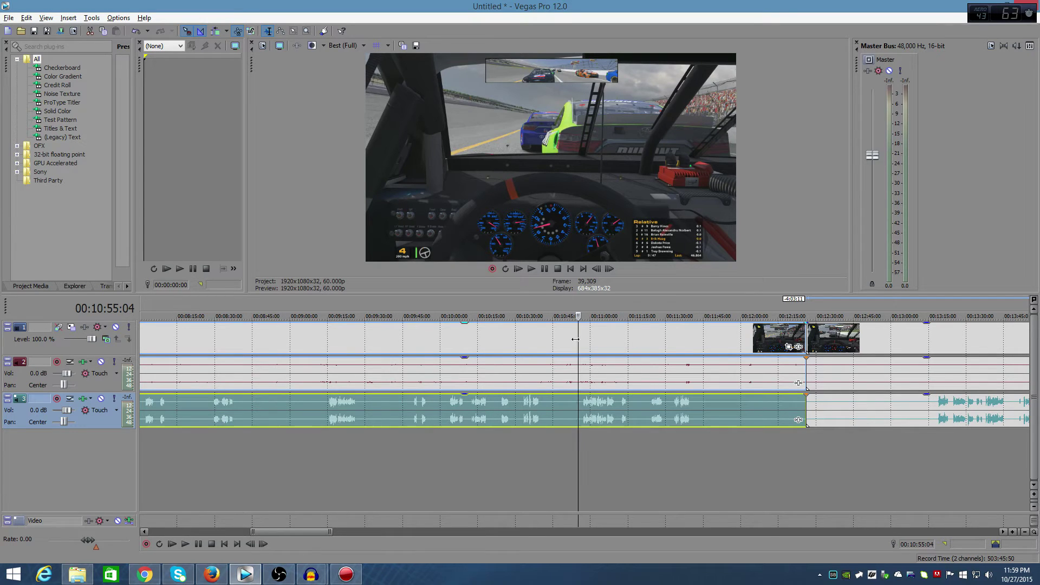
pyautogui.moveTo(577, 342); pyautogui.dragTo(672, 356)
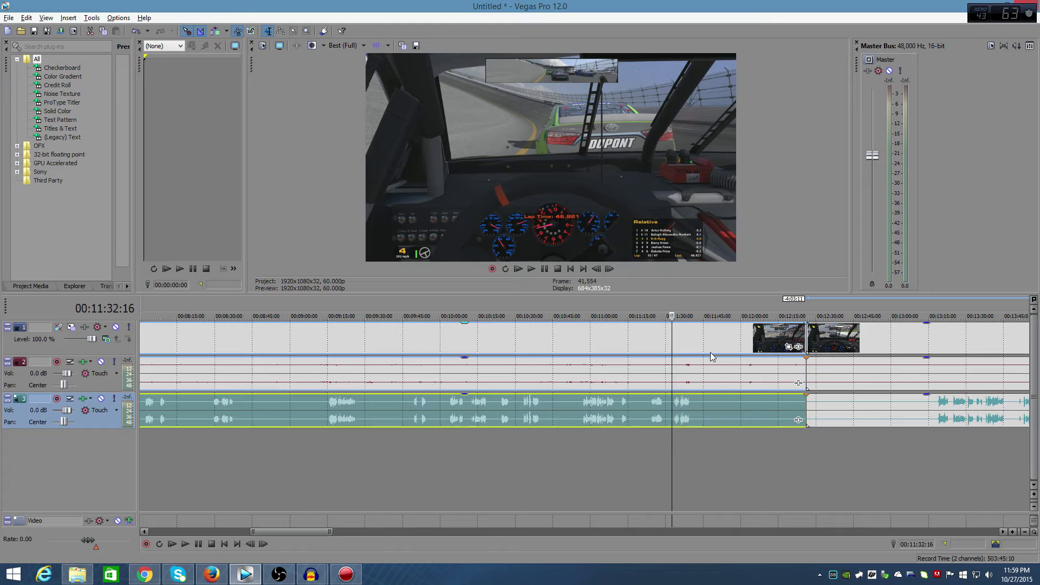
pyautogui.scroll(-8, 557, 349)
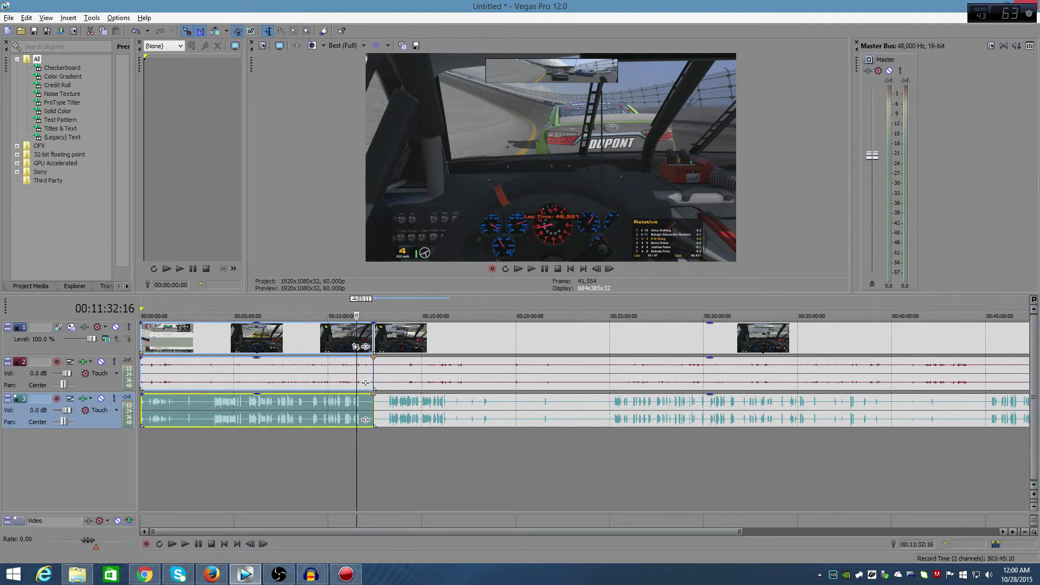
pyautogui.scroll(-2, 241, 472)
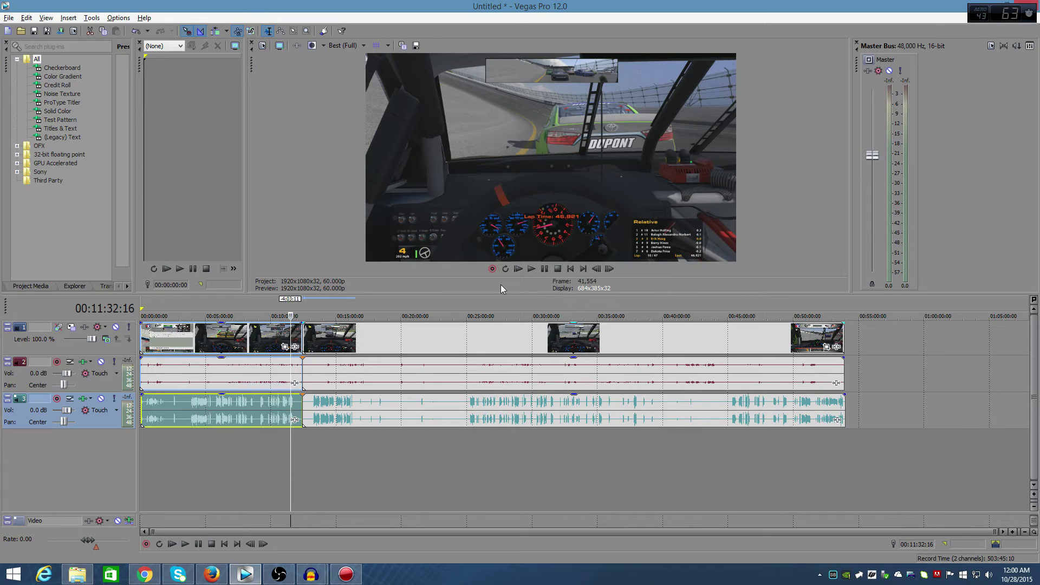
pyautogui.click(989, 4)
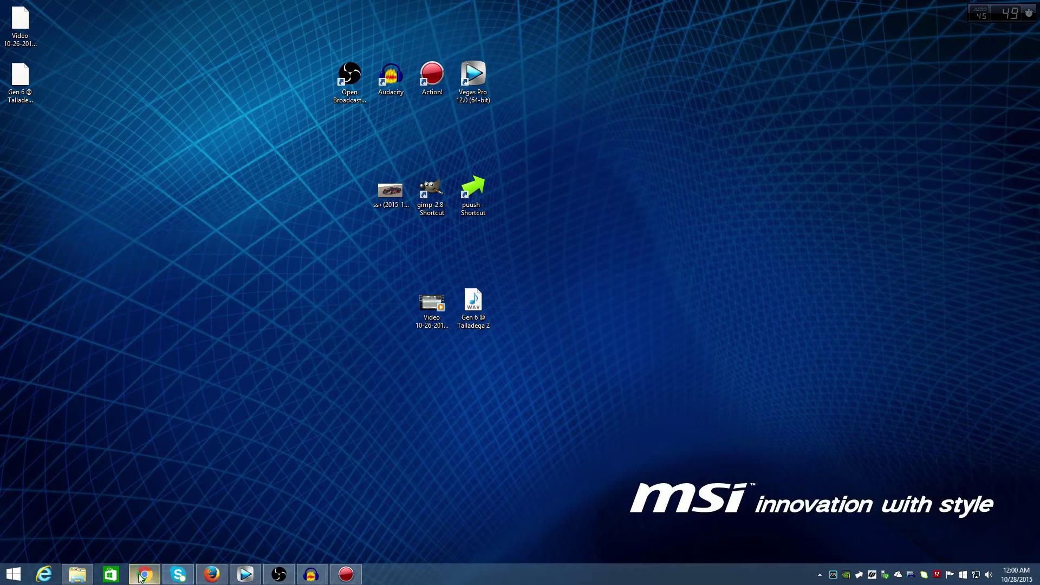
# Choose Centripetal Circuit in the member site's Track list and start Test Car on Track
pyautogui.click(144, 573)
pyautogui.click(350, 83)
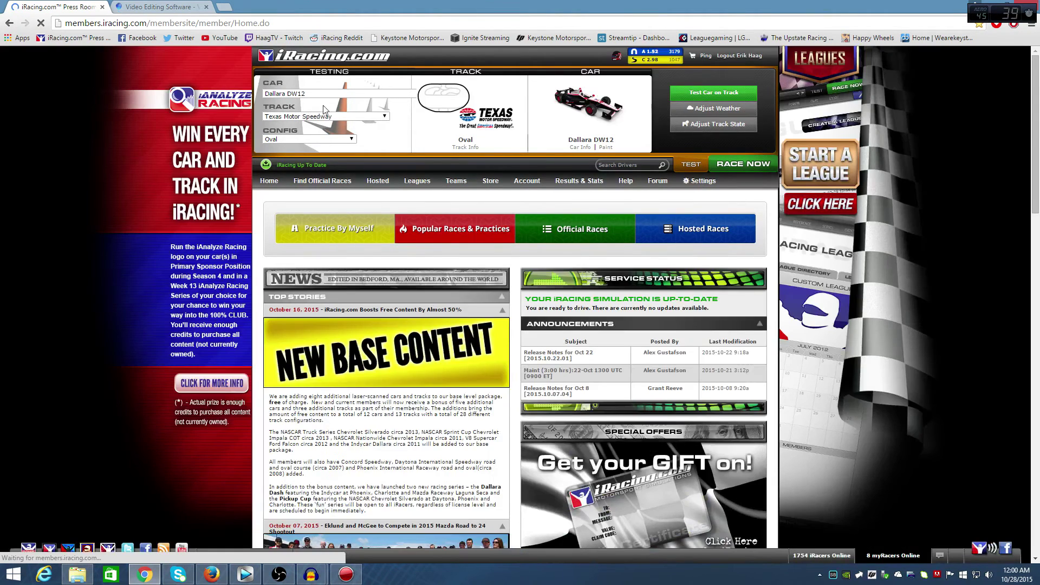
pyautogui.click(352, 115)
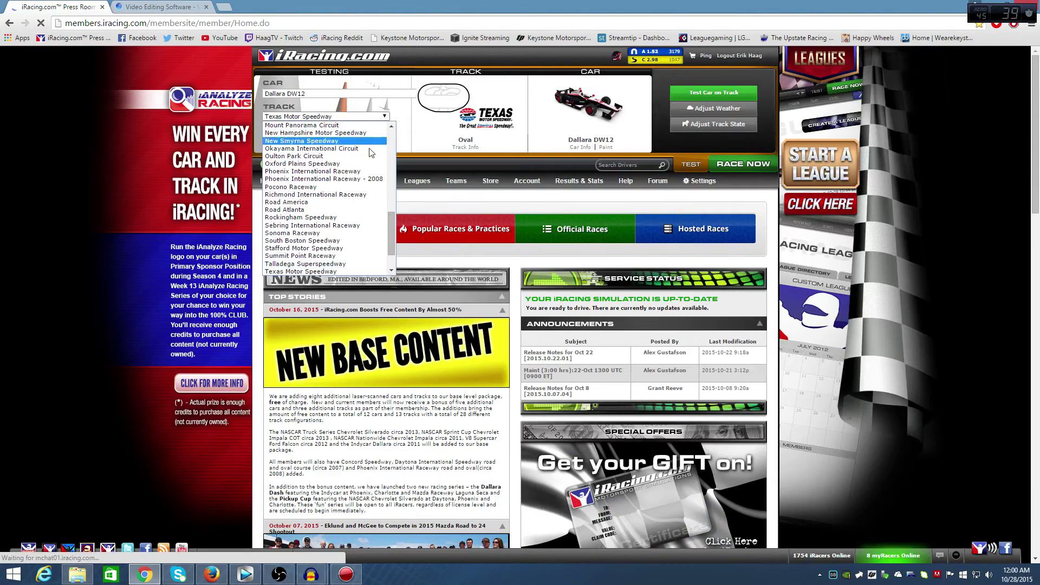
pyautogui.scroll(15, 387, 190)
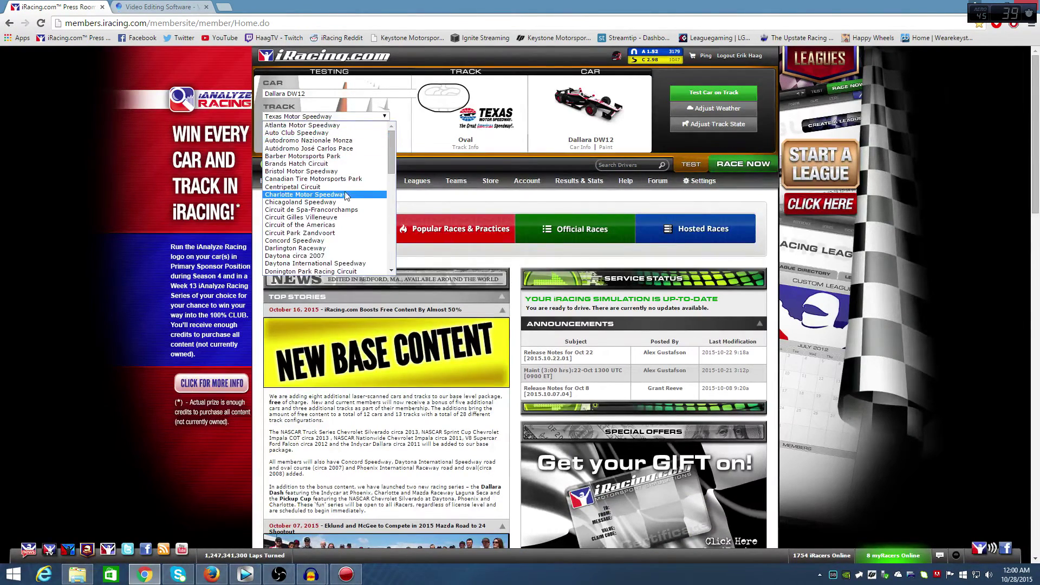
pyautogui.click(344, 190)
pyautogui.click(729, 96)
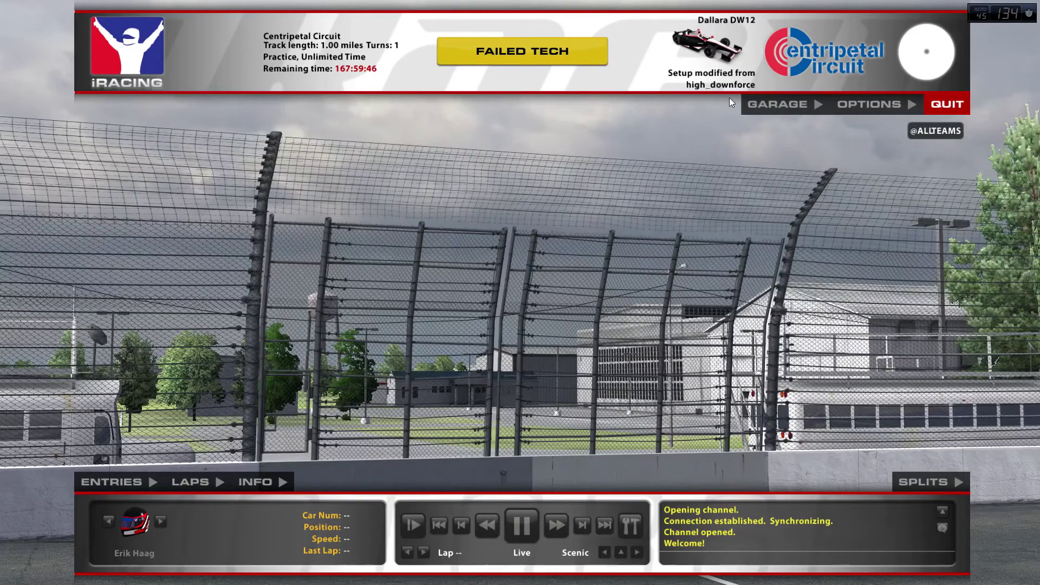
# Drop the TV camera beside the parked car to Offset Z about 2.16 and hide all overlays
pyautogui.click(583, 59)
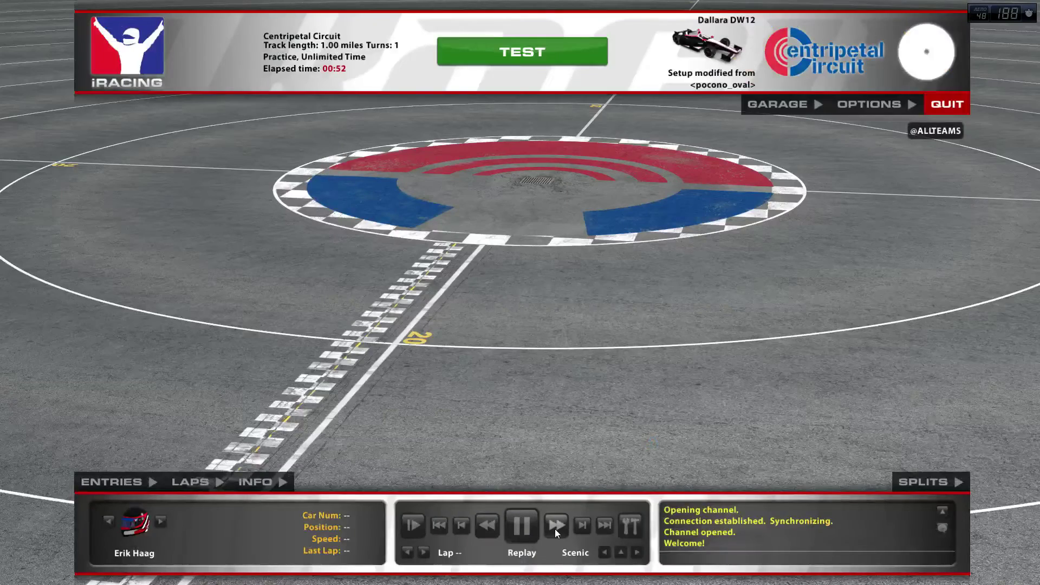
pyautogui.click(556, 526)
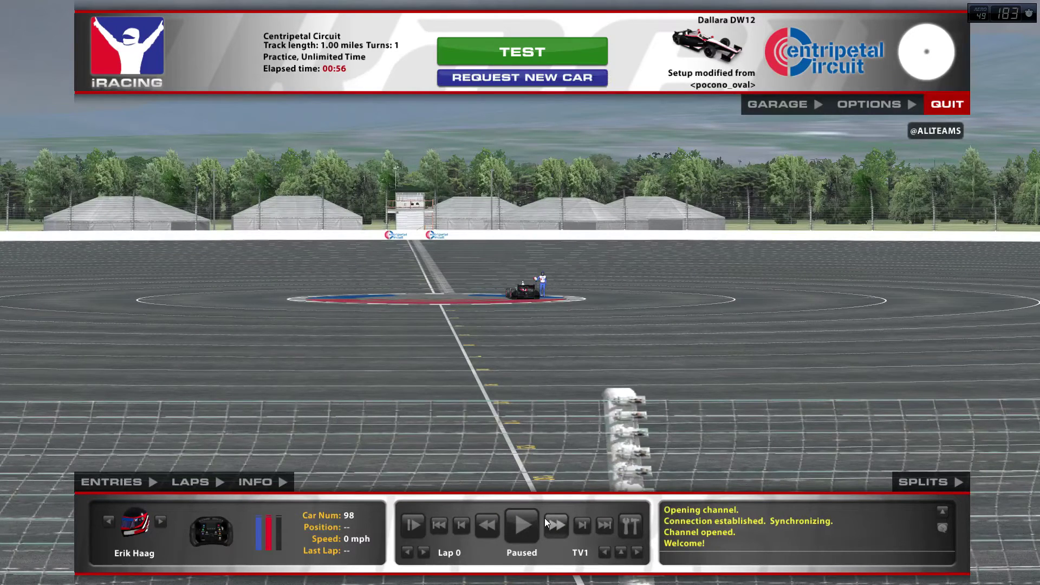
pyautogui.hotkey('ctrl', 'F12')
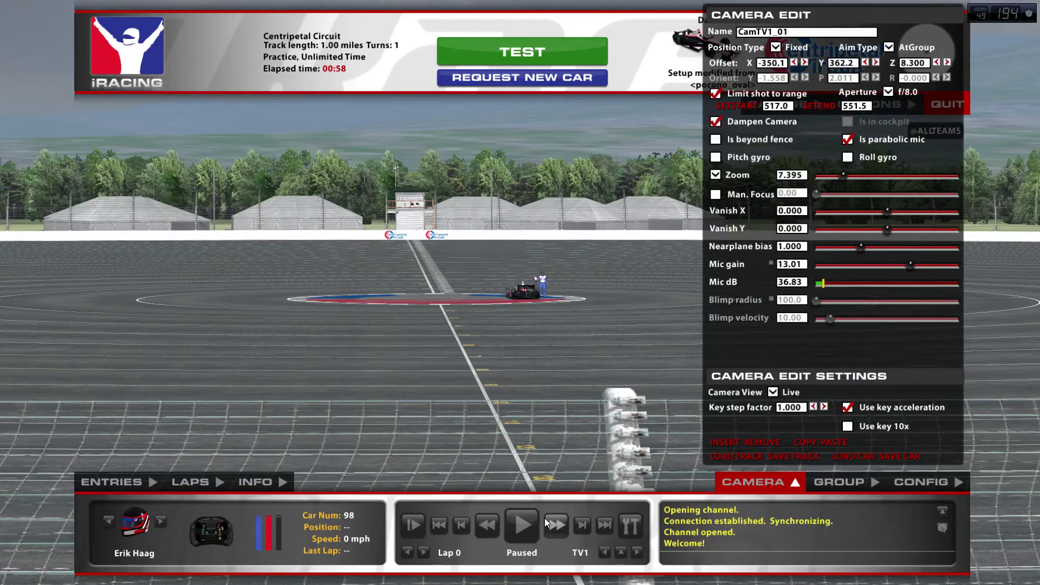
pyautogui.press('Left')
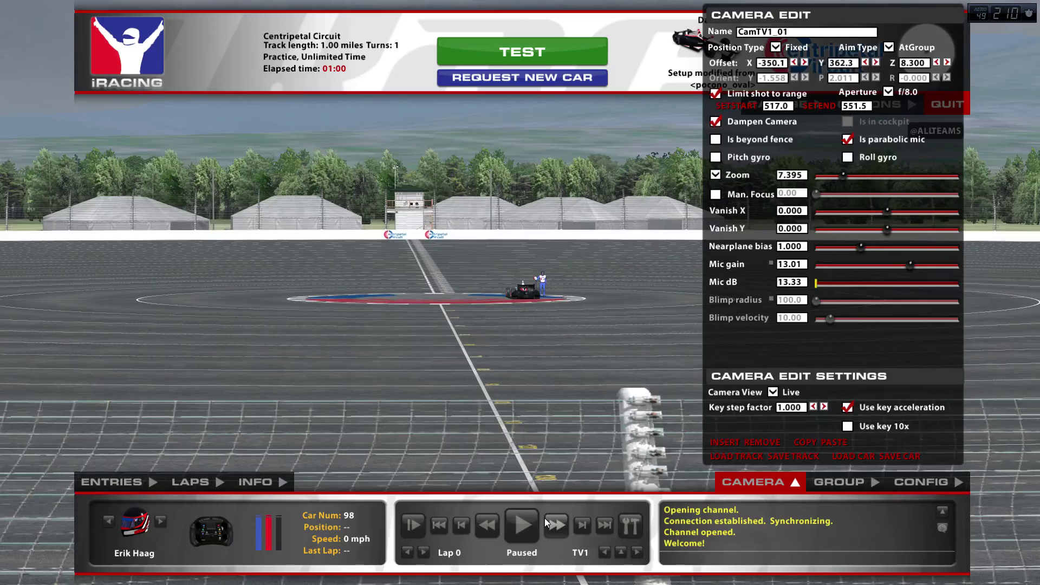
pyautogui.press('Up')
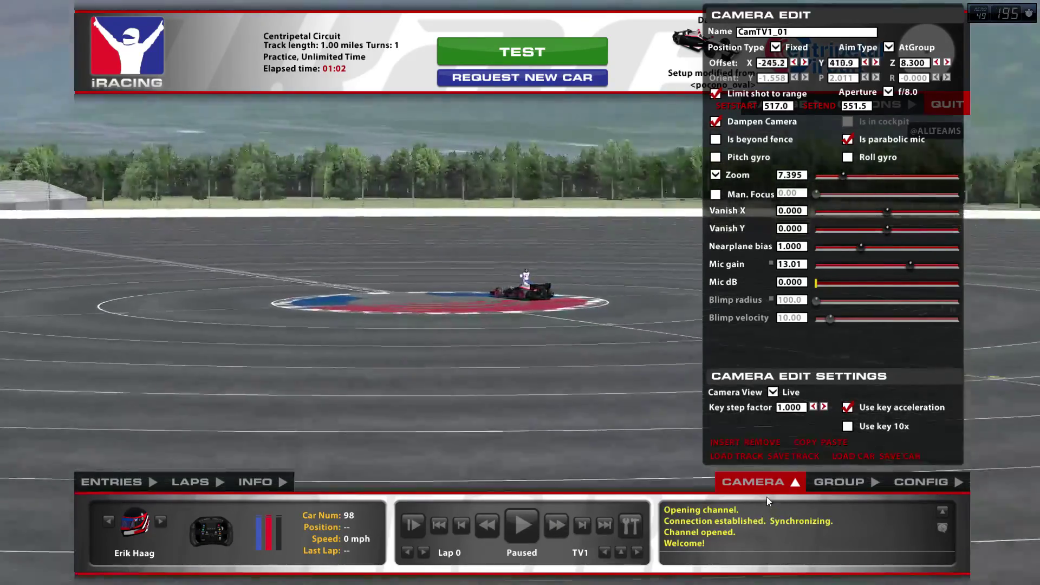
pyautogui.click(761, 483)
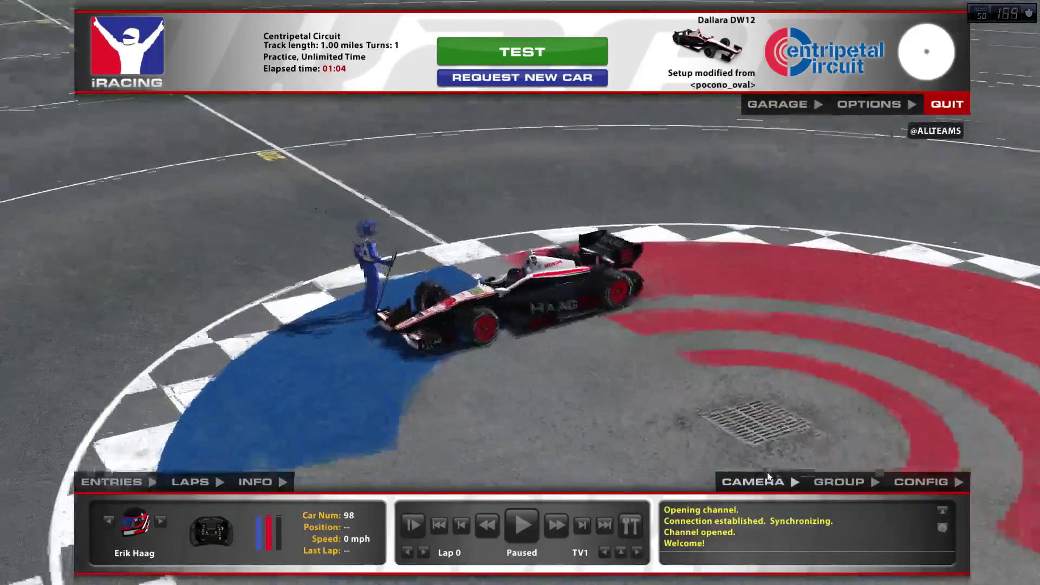
pyautogui.click(763, 481)
pyautogui.click(937, 62)
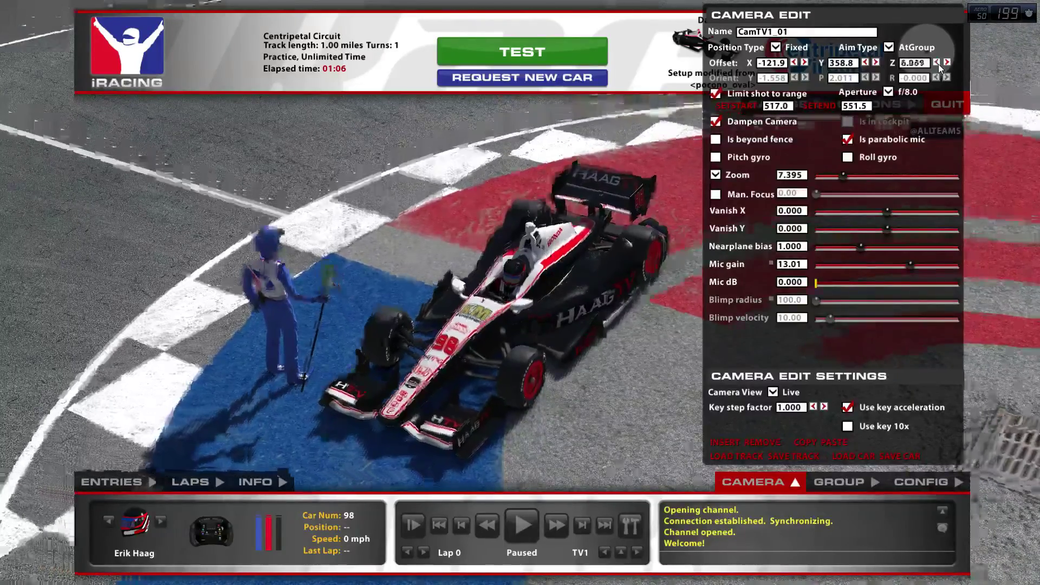
pyautogui.press('space')
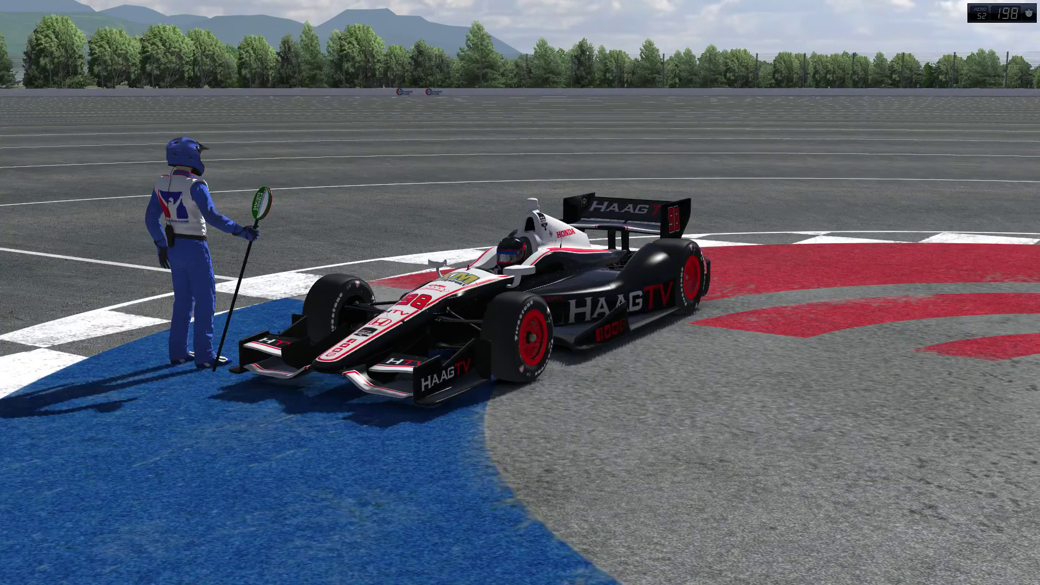
# Take a small puush capture of the area around the driver's helmet in the game view
pyautogui.hotkey('alt', 'Tab')
pyautogui.hotkey('alt', 'Tab')
pyautogui.hotkey('alt', 'Tab')
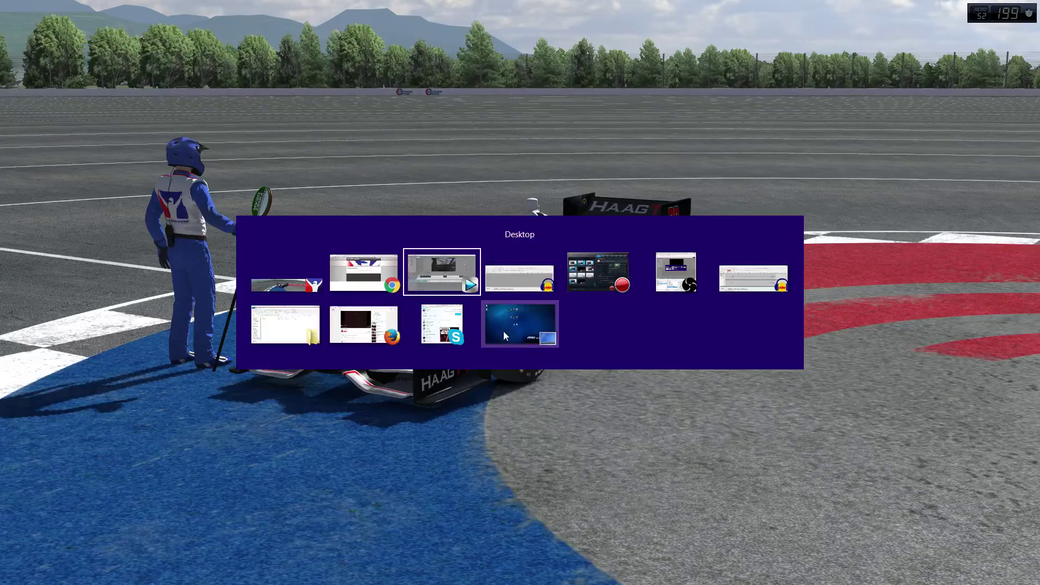
pyautogui.hotkey('alt', 'Tab')
pyautogui.hotkey('alt', 'Tab')
pyautogui.hotkey('alt', 'Tab')
pyautogui.hotkey('alt', 'Tab')
pyautogui.hotkey('alt', 'Tab')
pyautogui.hotkey('alt', 'Tab')
pyautogui.hotkey('alt', 'Tab')
pyautogui.hotkey('alt', 'Tab')
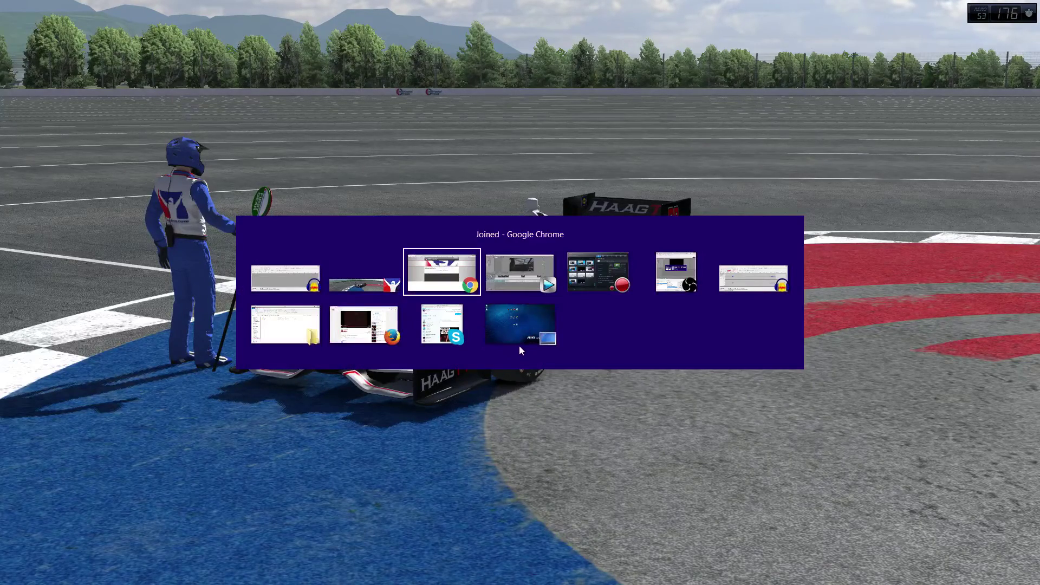
pyautogui.hotkey('alt', 'Tab')
pyautogui.hotkey('alt', 'Tab')
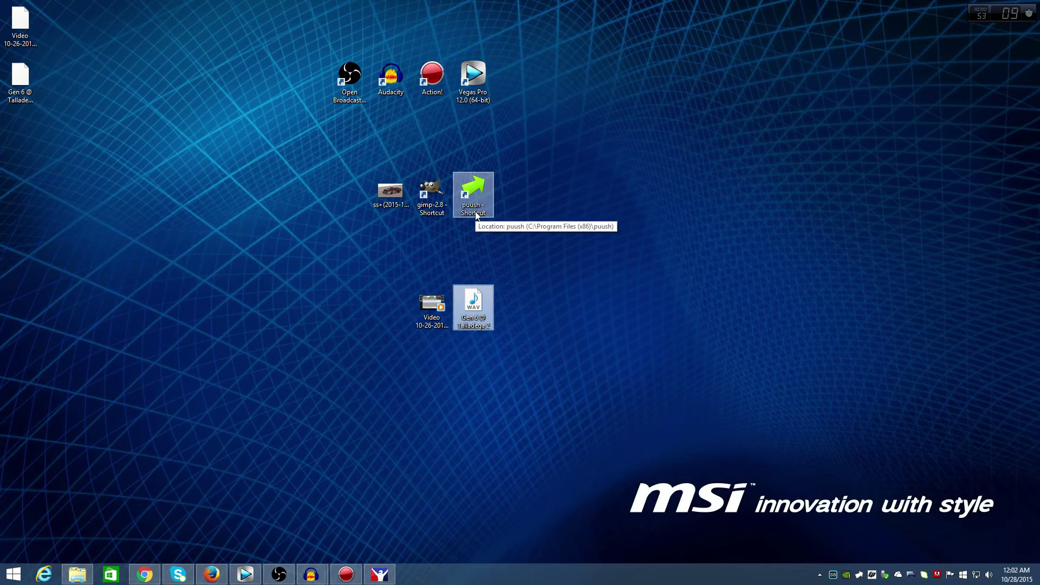
pyautogui.click(380, 574)
pyautogui.moveTo(125, 146)
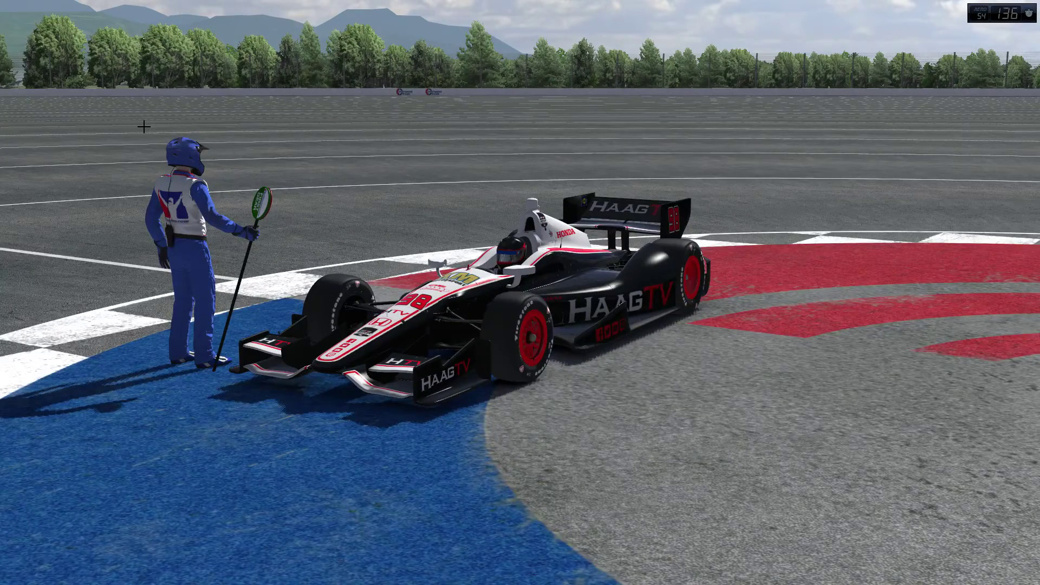
pyautogui.moveTo(163, 143); pyautogui.dragTo(230, 177)
pyautogui.hotkey('alt', 'Tab')
pyautogui.hotkey('alt', 'Tab')
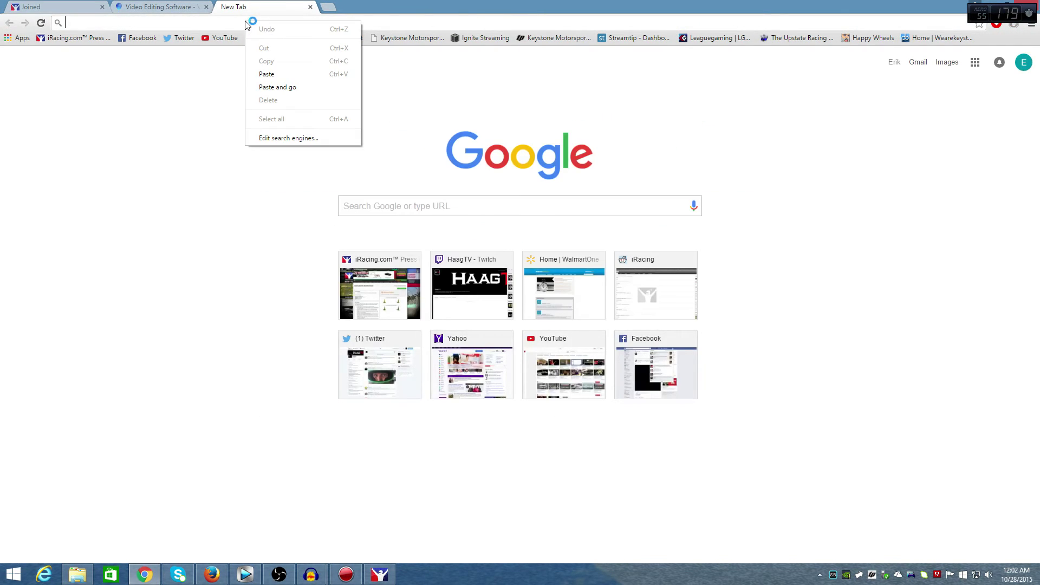
# Paste the puu.sh link into Chrome and load the 158×95 helmet screenshot
pyautogui.click(286, 76)
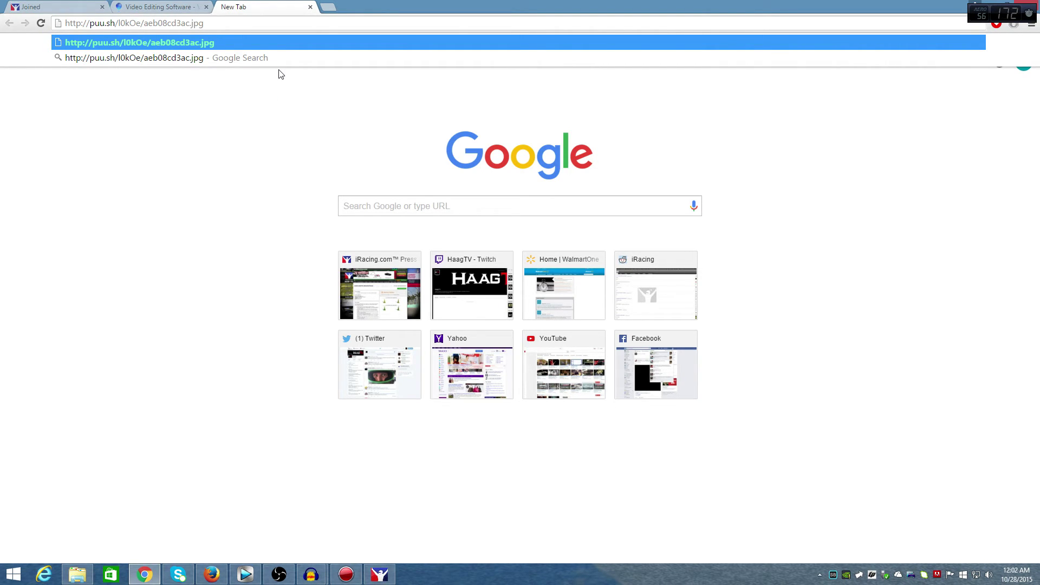
pyautogui.press('Return')
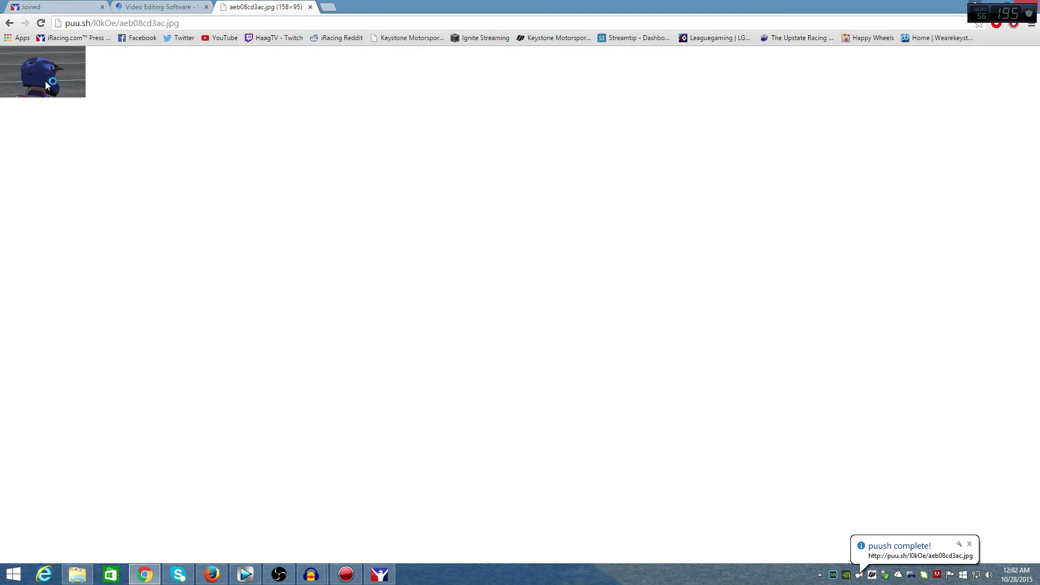
# Clear the upload notification and camera overlays, then take a full-screen puush capture of the car
pyautogui.hotkey('alt', 'Tab')
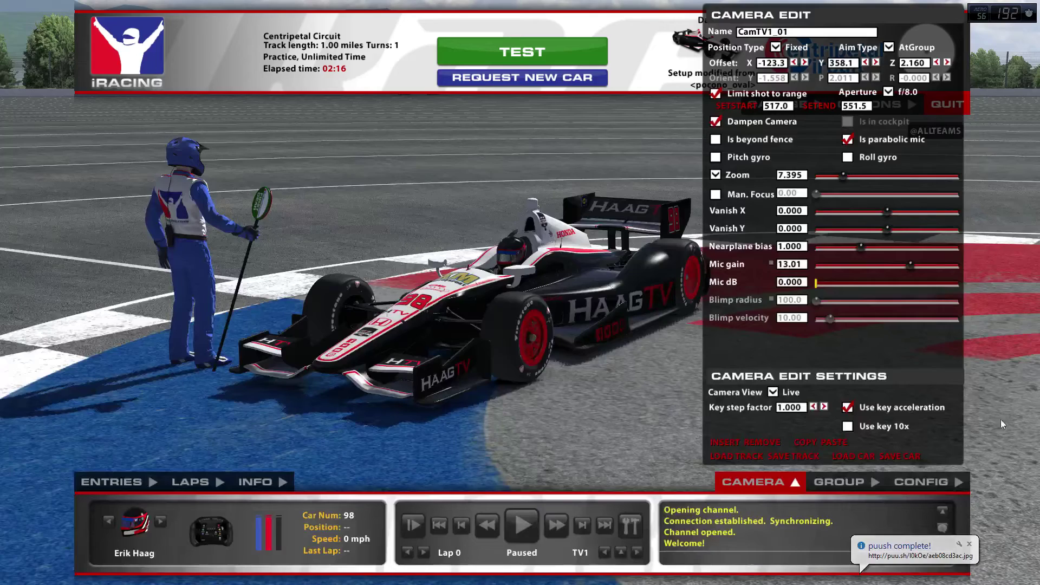
pyautogui.click(974, 544)
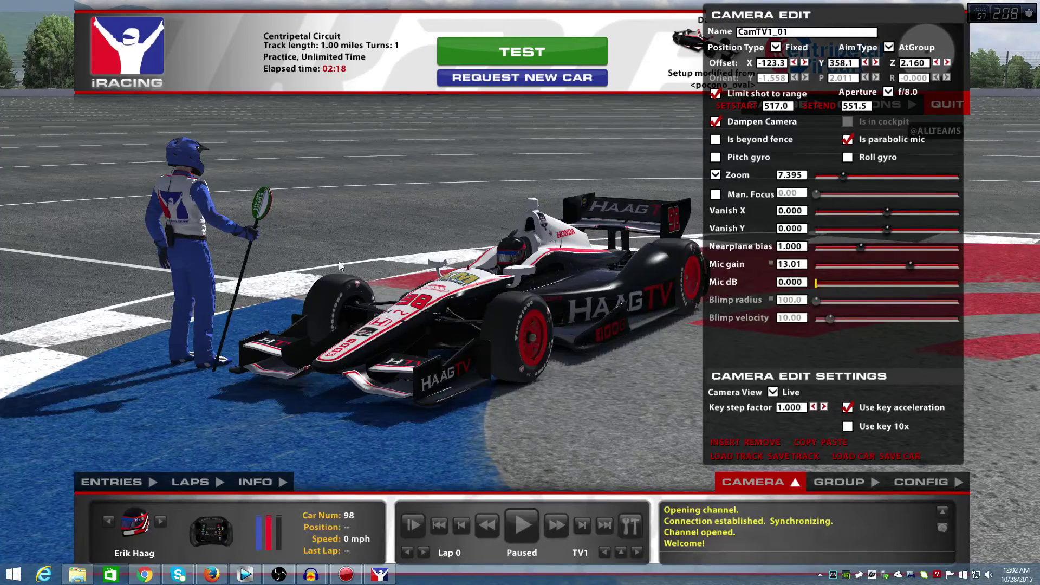
pyautogui.hotkey('ctrl', 'F12')
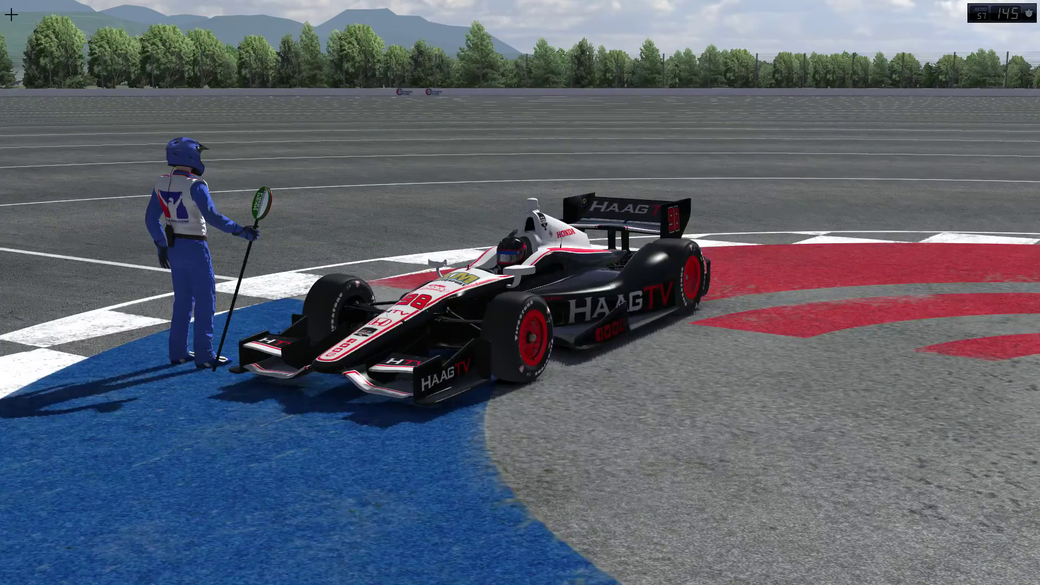
pyautogui.hotkey('alt', 'Tab')
pyautogui.hotkey('alt', 'Tab')
pyautogui.hotkey('alt', 'Tab')
pyautogui.hotkey('alt', 'Tab')
pyautogui.hotkey('alt', 'Tab')
pyautogui.hotkey('alt', 'Tab')
pyautogui.hotkey('alt', 'Tab')
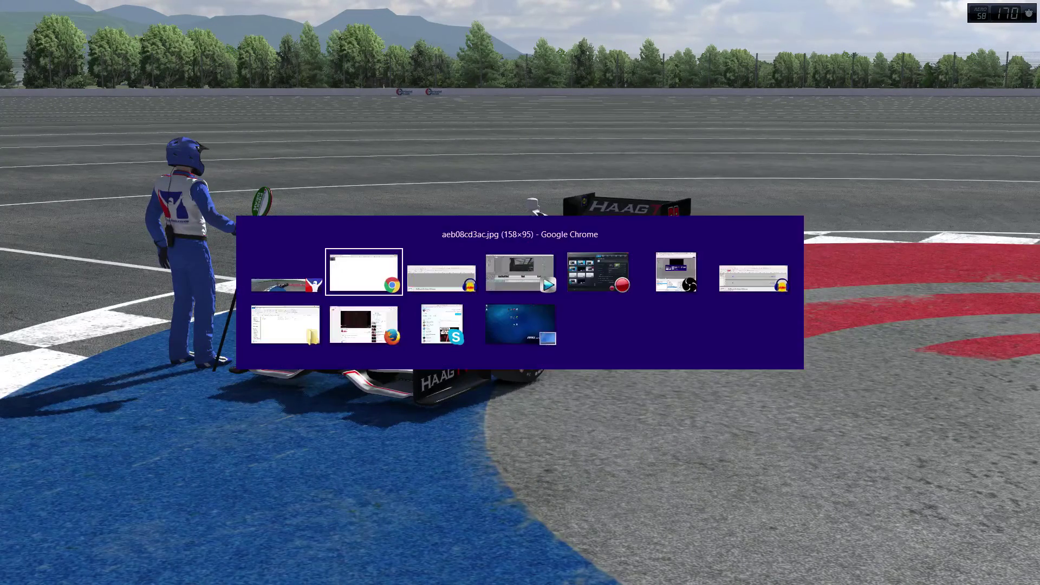
pyautogui.hotkey('alt', 'Tab')
pyautogui.hotkey('alt', 'Tab')
pyautogui.hotkey('alt', 'Tab')
pyautogui.hotkey('alt', 'Tab')
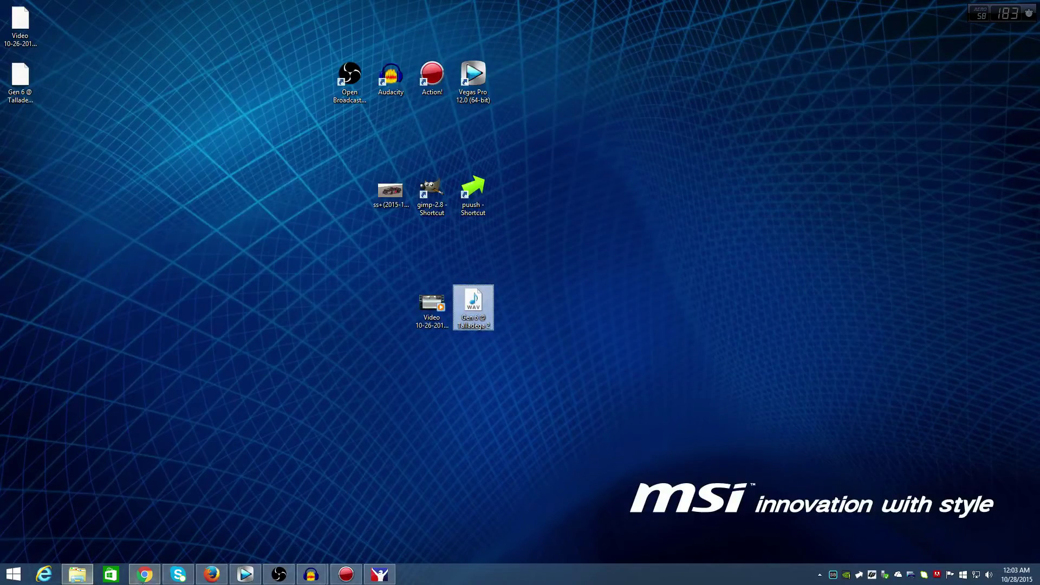
# Open the new capture's puush link in a fresh Chrome tab
pyautogui.click(144, 574)
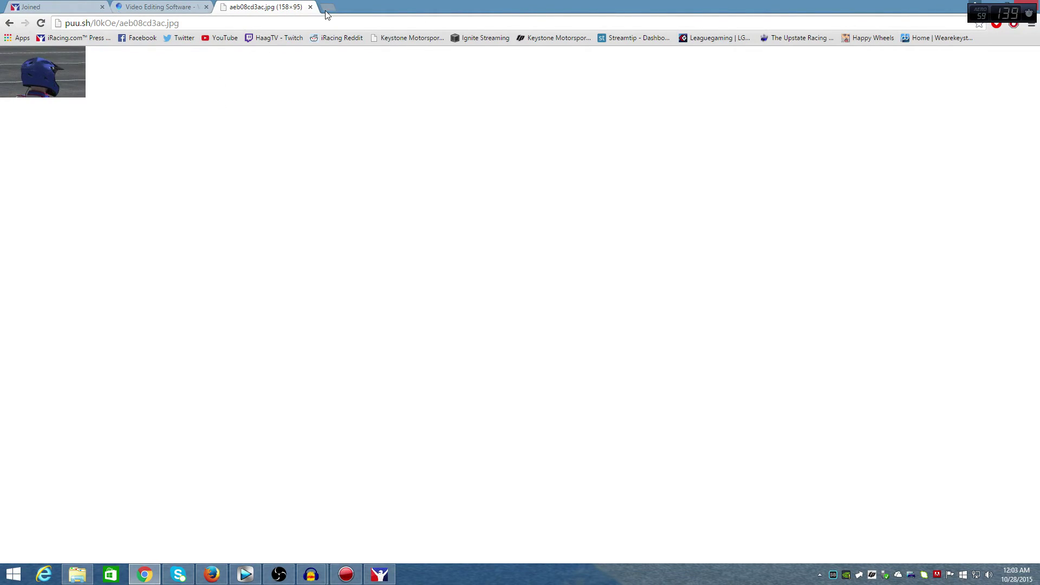
pyautogui.click(327, 8)
pyautogui.rightClick(329, 21)
pyautogui.click(380, 87)
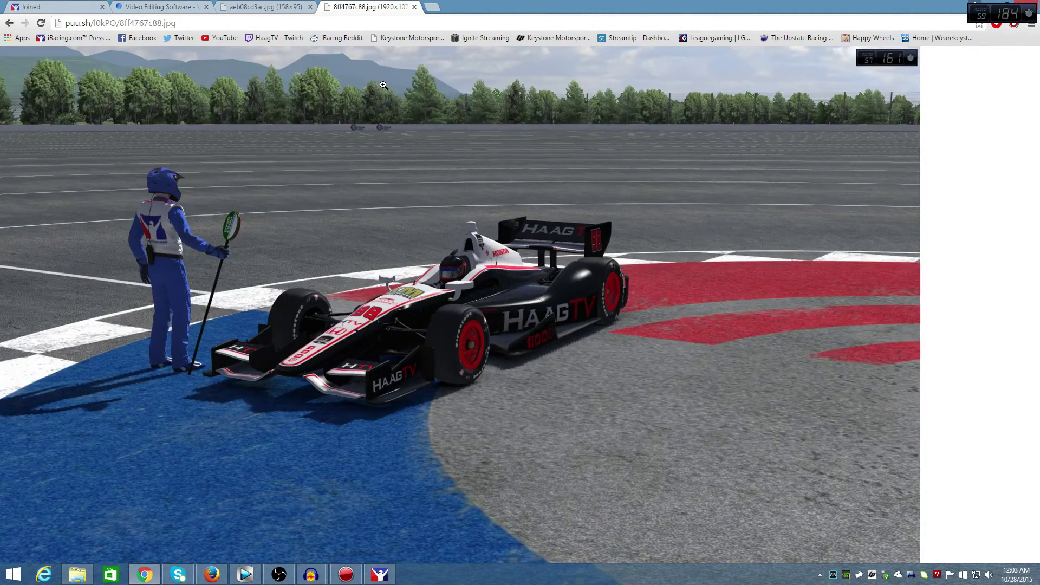
# Quit the iRacing session without saving the replay and launch GIMP
pyautogui.press('F11')
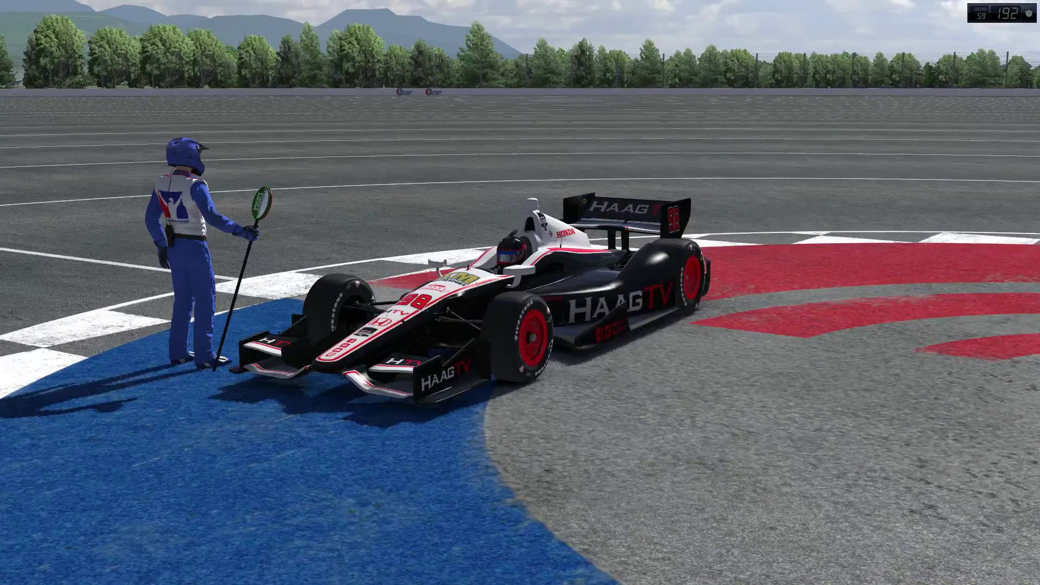
pyautogui.moveTo(940, 124)
pyautogui.click(946, 104)
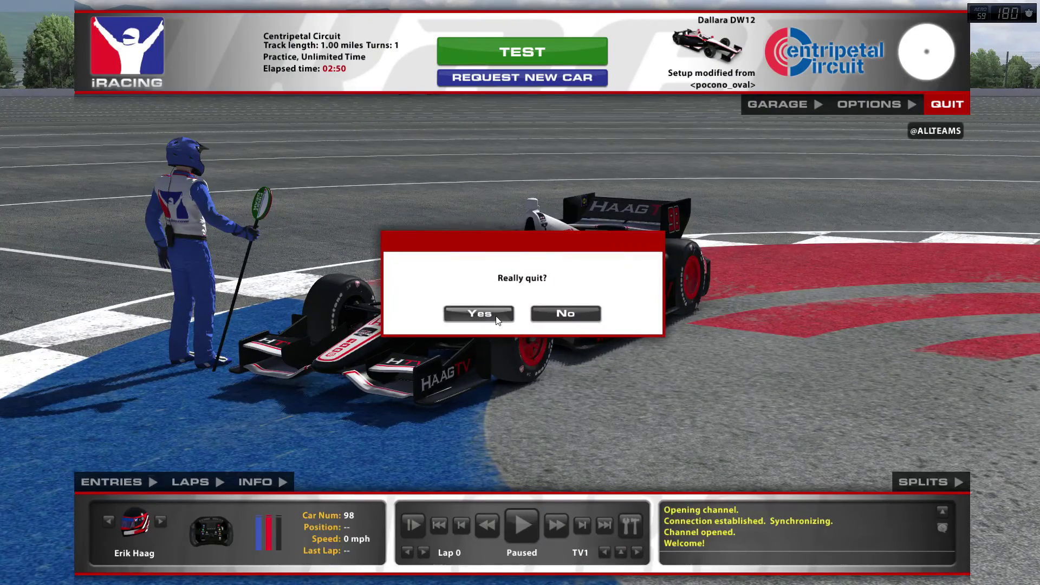
pyautogui.click(453, 310)
pyautogui.click(707, 146)
pyautogui.doubleClick(442, 196)
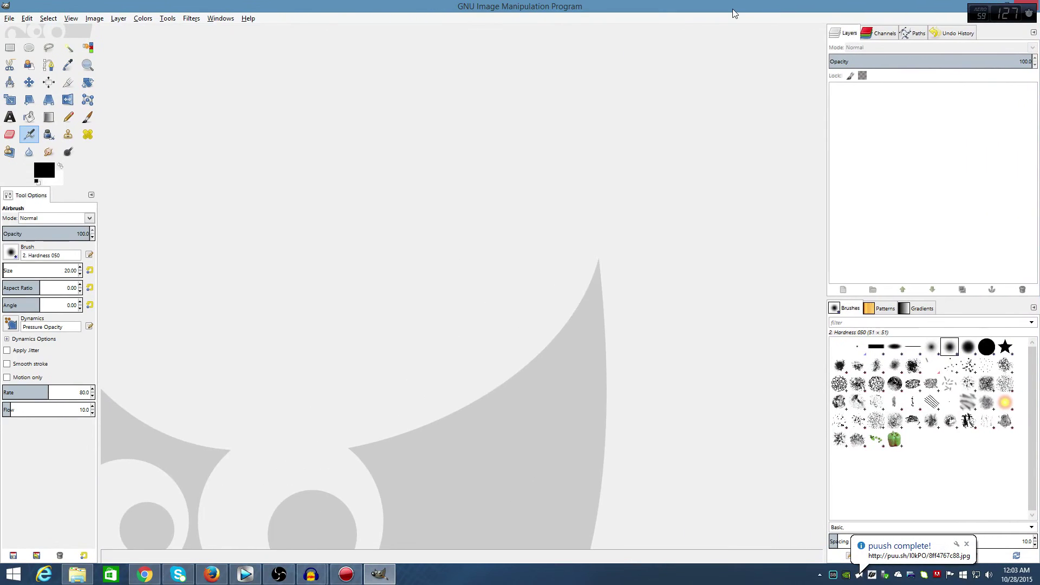
# Close the duplicate puush image tab in Chrome and bring GIMP forward
pyautogui.click(962, 546)
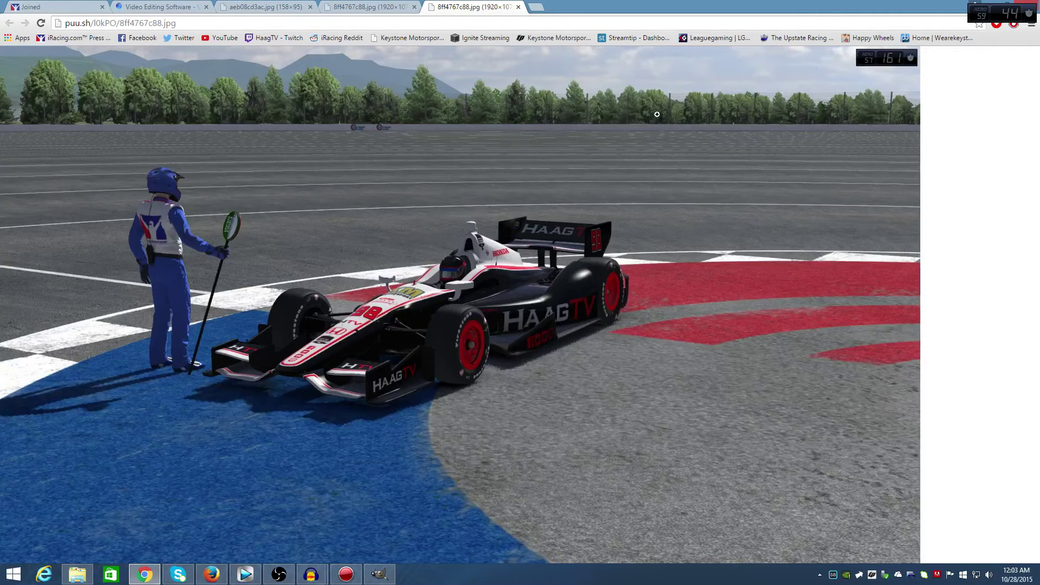
pyautogui.click(518, 6)
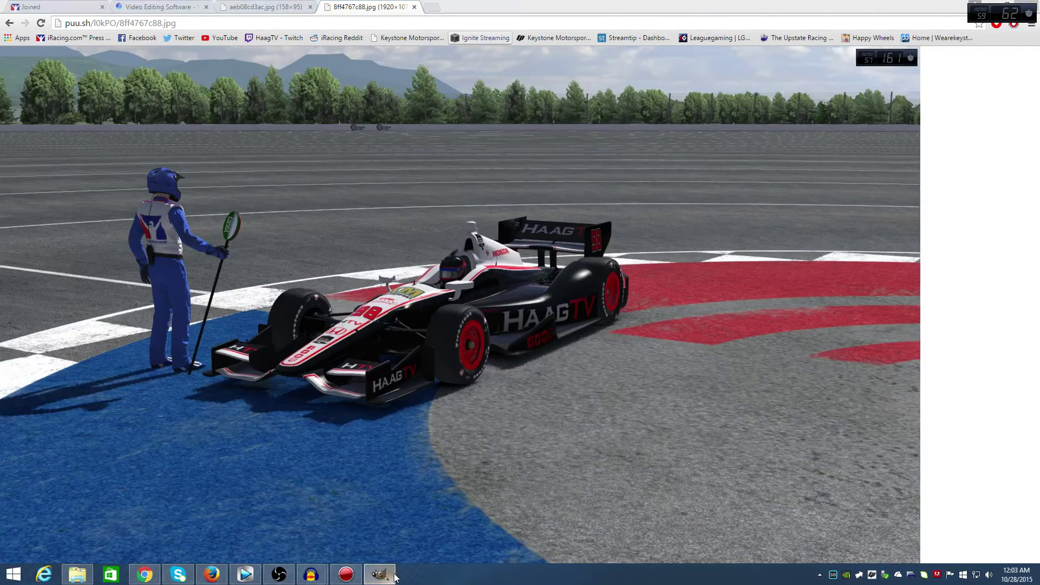
pyautogui.click(394, 578)
# Create a new GIMP image with width 1280 and height 720
pyautogui.click(12, 18)
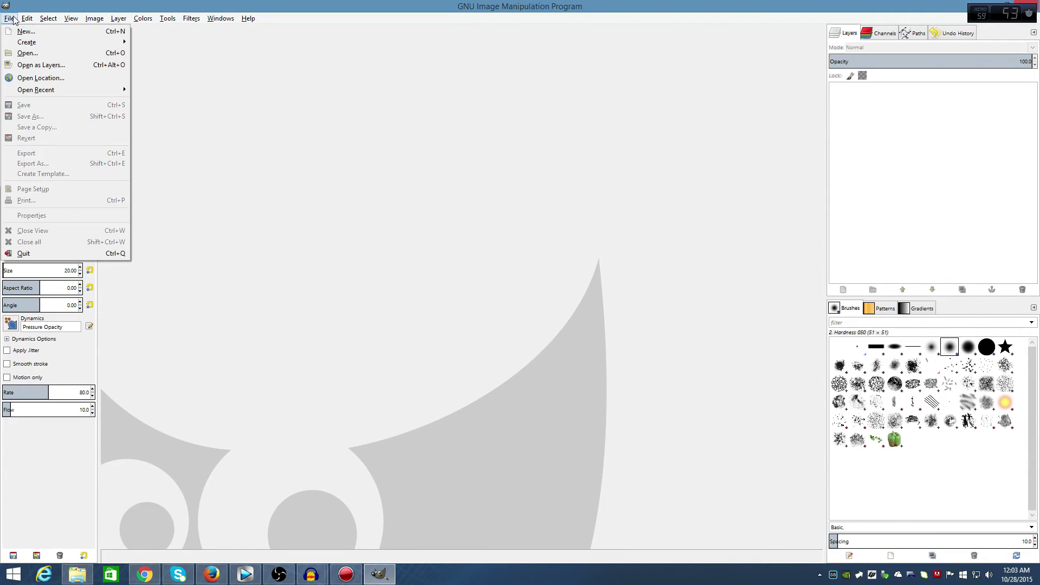
pyautogui.click(31, 38)
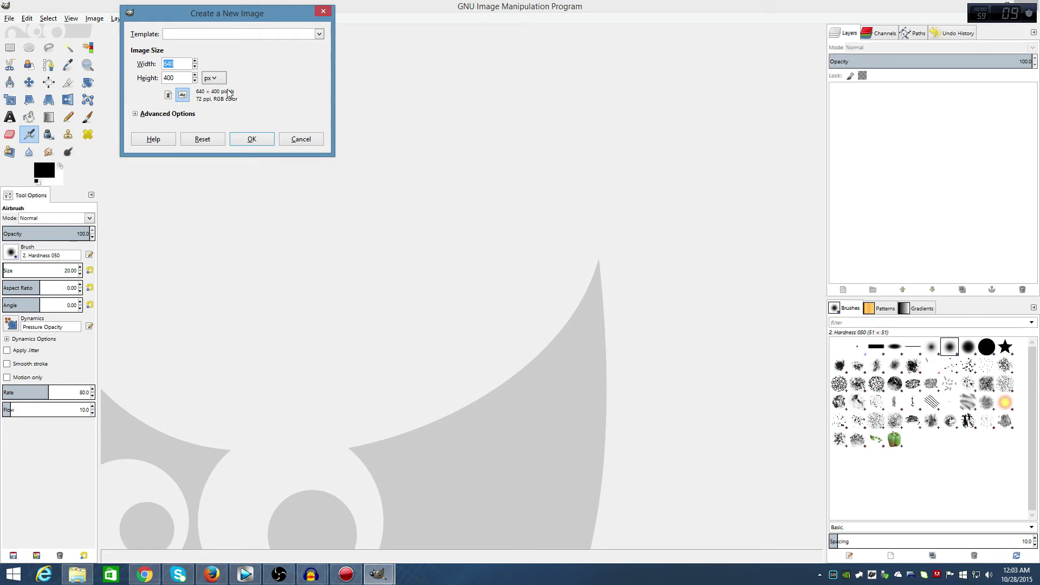
pyautogui.write('1280')
pyautogui.press('Tab')
pyautogui.write('7250')
pyautogui.press('BackSpace')
pyautogui.press('BackSpace')
pyautogui.write('0')
pyautogui.press('Return')
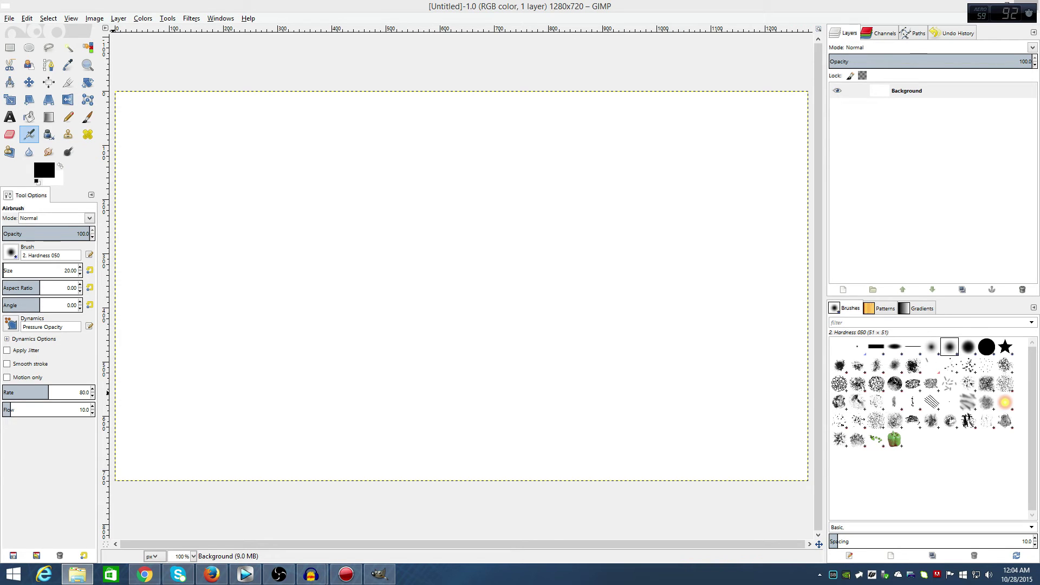
pyautogui.moveTo(267, 278); pyautogui.dragTo(302, 271)
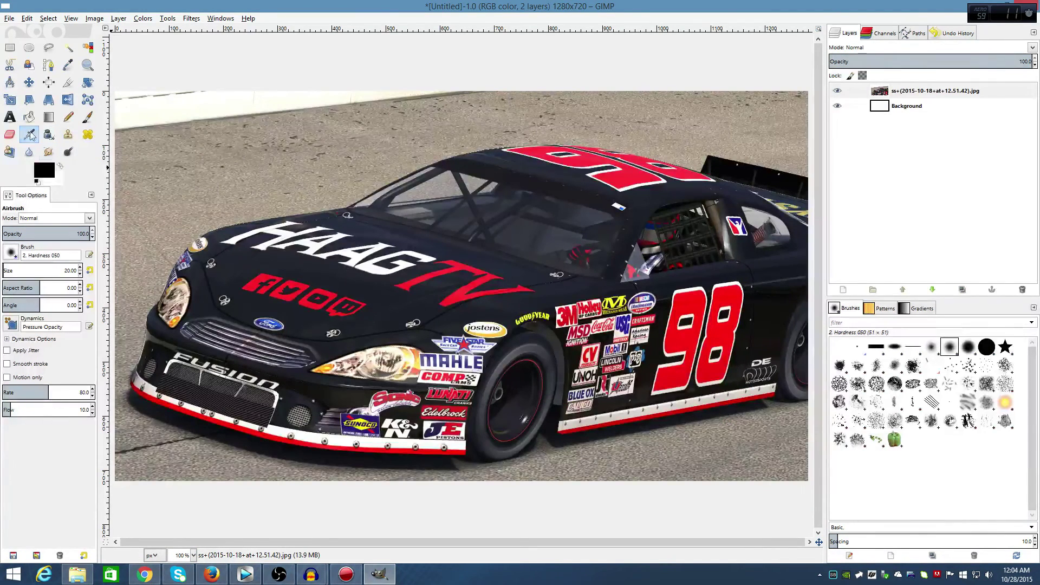
pyautogui.click(10, 99)
pyautogui.click(776, 474)
pyautogui.moveTo(776, 474); pyautogui.dragTo(612, 379)
pyautogui.press('Return')
pyautogui.click(570, 361)
pyautogui.click(866, 403)
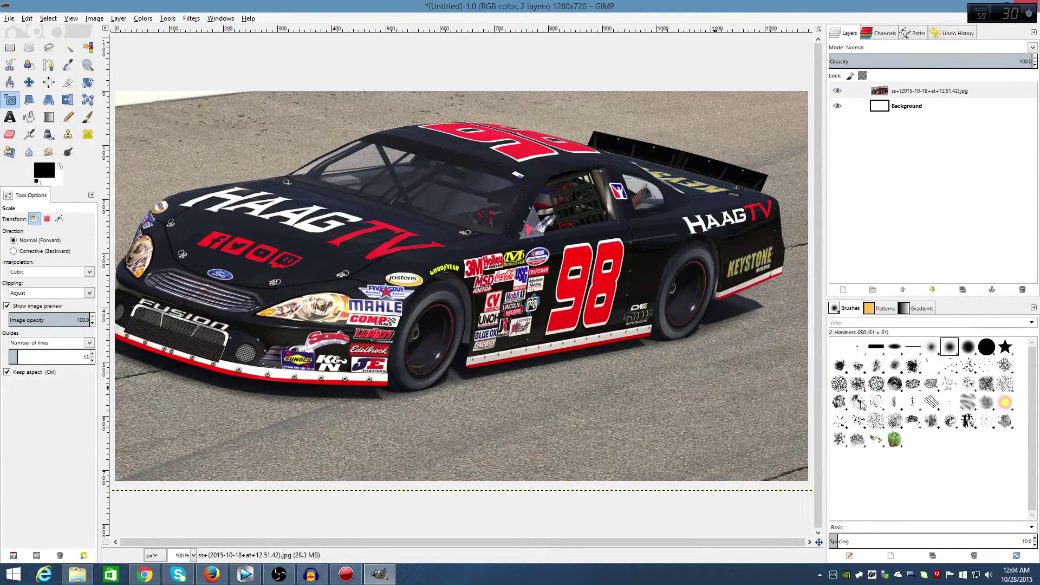
pyautogui.press('m')
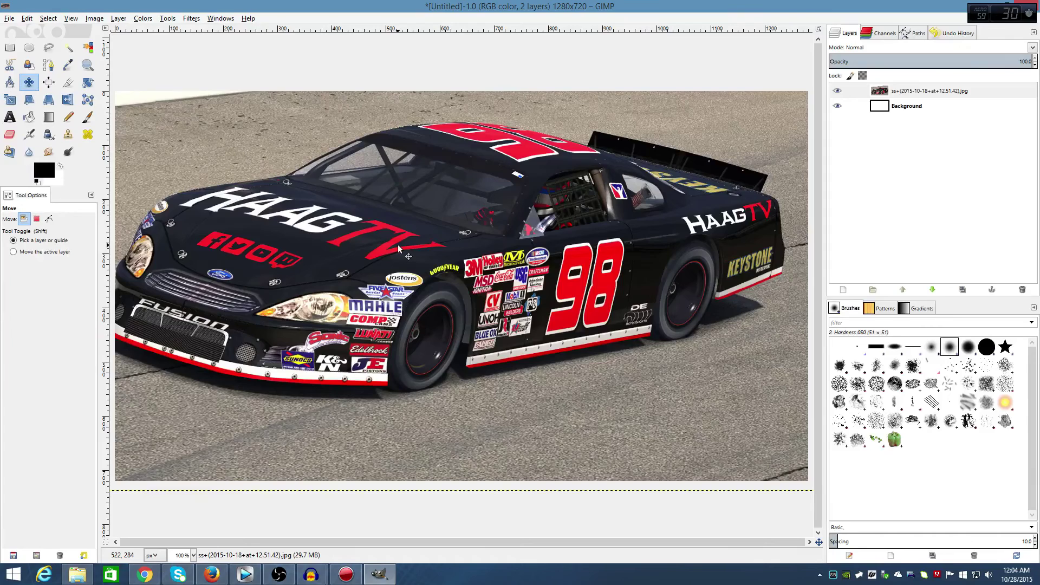
pyautogui.moveTo(358, 232); pyautogui.dragTo(398, 248)
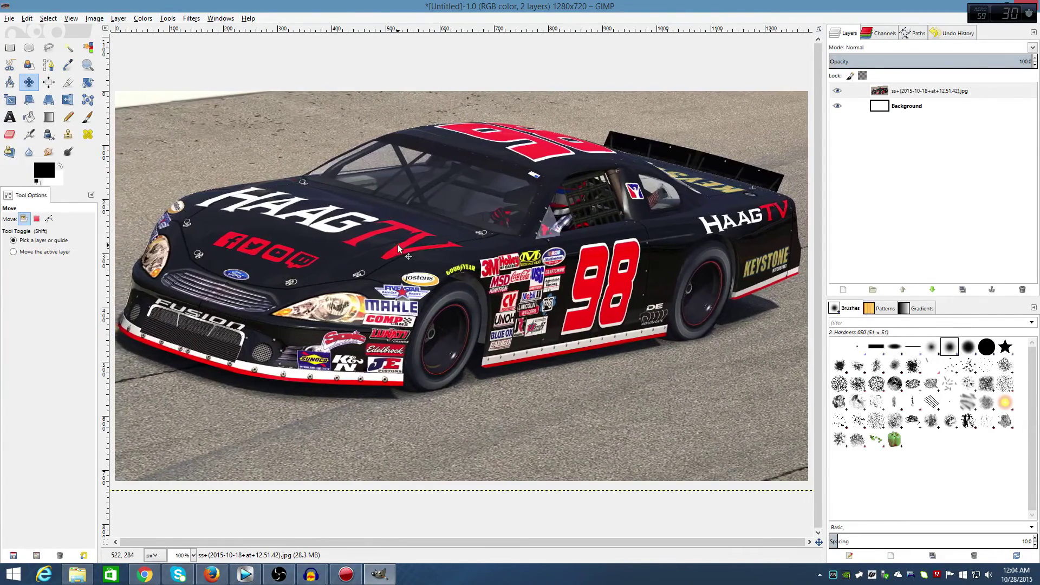
pyautogui.press('Down')
pyautogui.press('Down')
pyautogui.press('Down')
pyautogui.press('Down')
pyautogui.press('Down')
pyautogui.press('Down')
pyautogui.press('Down')
pyautogui.press('Down')
pyautogui.press('Down')
pyautogui.press('Down')
pyautogui.press('Down')
pyautogui.press('Down')
pyautogui.press('Down')
pyautogui.press('Down')
pyautogui.press('Down')
pyautogui.press('Down')
pyautogui.press('Down')
pyautogui.press('Down')
pyautogui.press('Down')
pyautogui.press('Down')
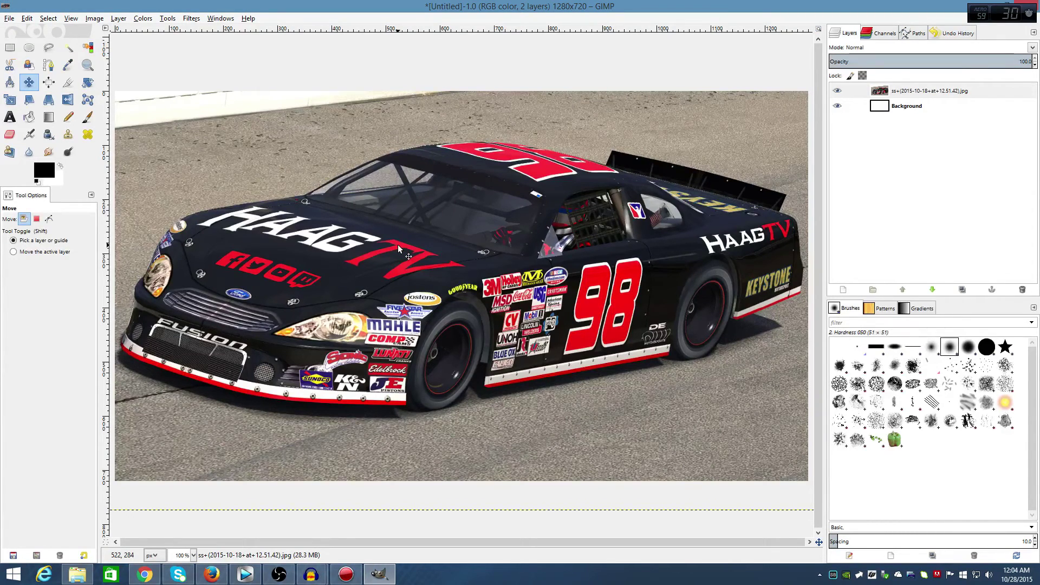
# Apply Unsharp Mask to the car layer with radius 3.0, amount 0.30, threshold 3
pyautogui.click(199, 20)
pyautogui.moveTo(273, 82)
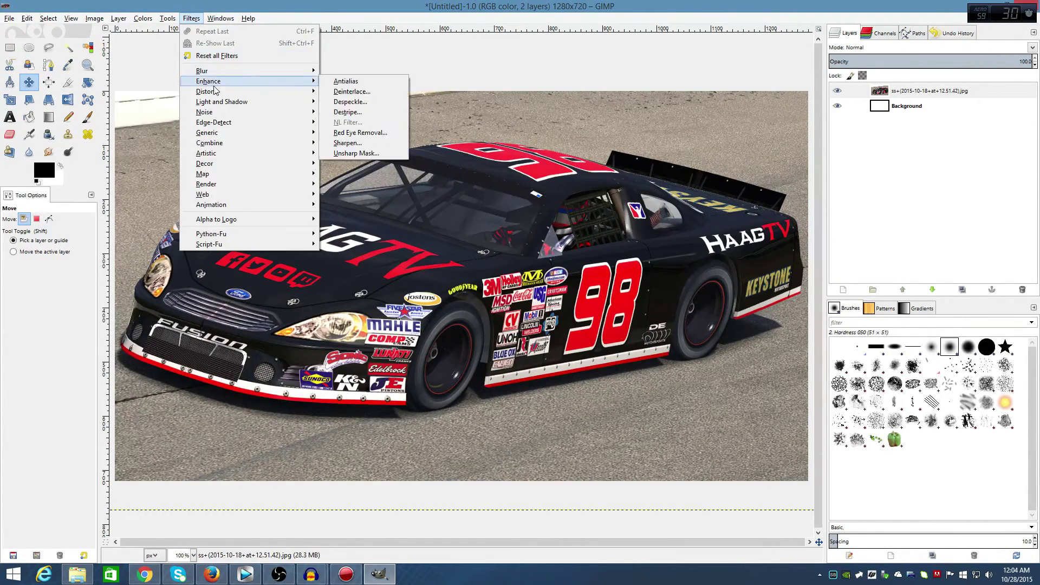
pyautogui.click(357, 153)
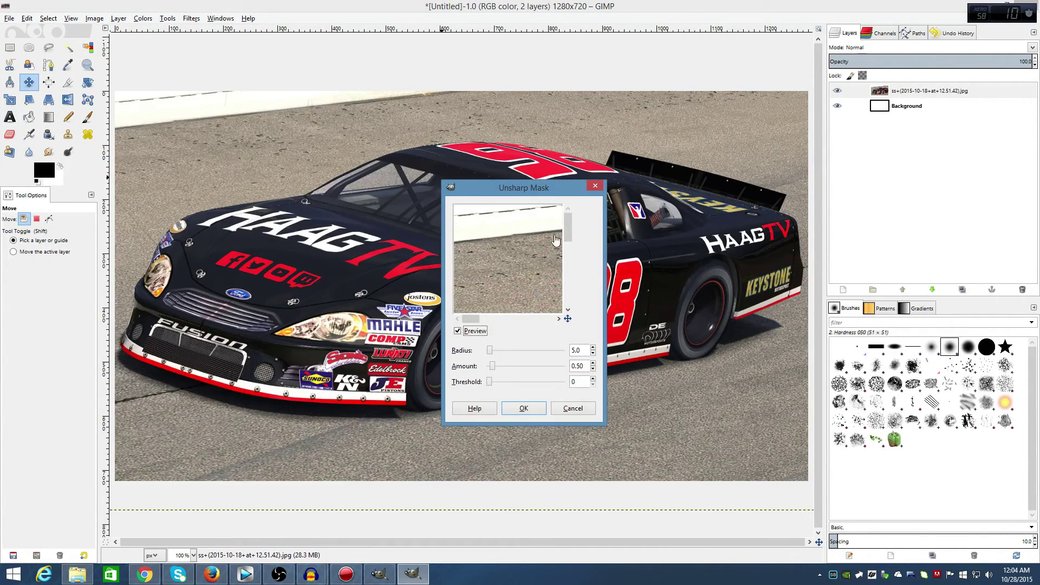
pyautogui.click(593, 352)
pyautogui.click(593, 354)
pyautogui.click(594, 353)
pyautogui.click(593, 368)
pyautogui.click(593, 369)
pyautogui.click(593, 369)
pyautogui.click(593, 379)
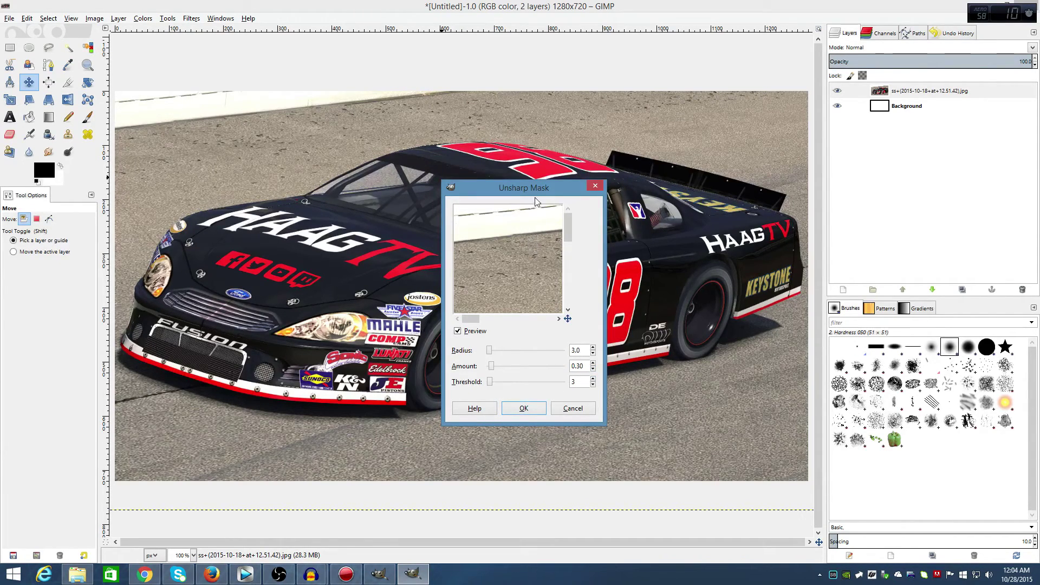
pyautogui.moveTo(537, 188); pyautogui.dragTo(846, 188)
pyautogui.press('Return')
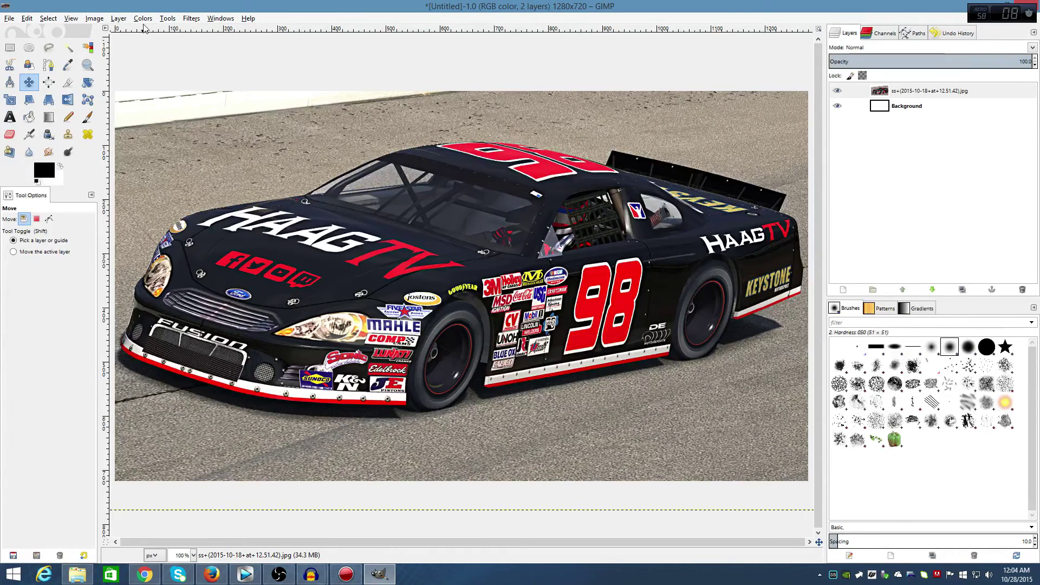
# Apply Brightness-Contrast with brightness 20 and contrast 18 to the car screenshot
pyautogui.click(143, 18)
pyautogui.click(160, 73)
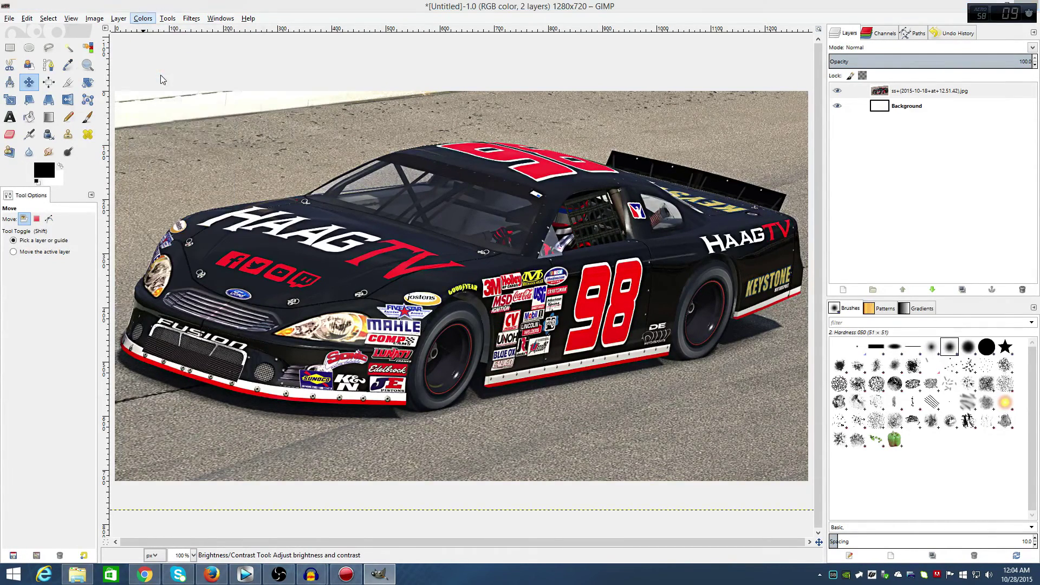
pyautogui.click(260, 69)
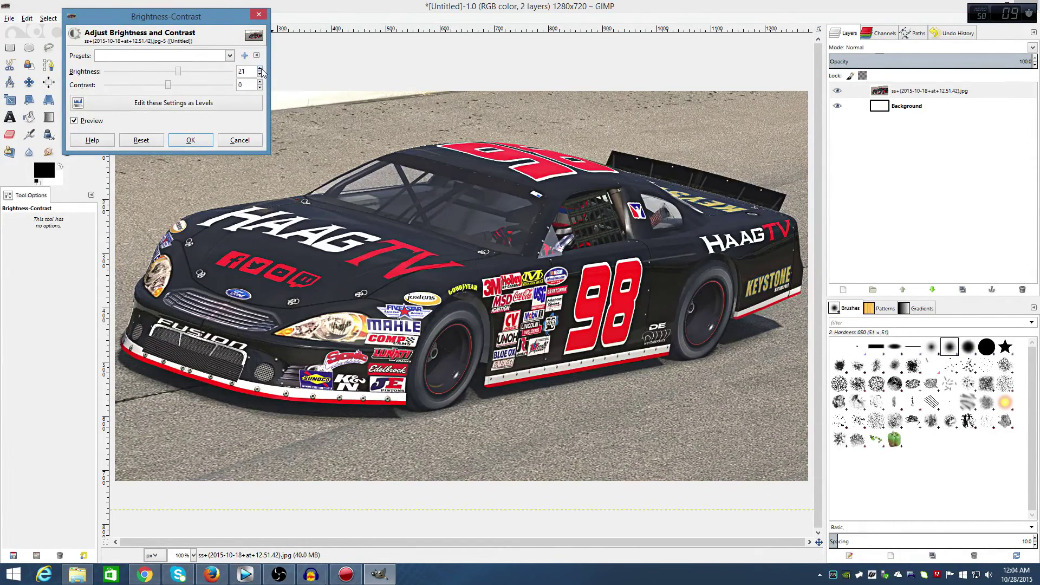
pyautogui.click(260, 74)
pyautogui.click(260, 82)
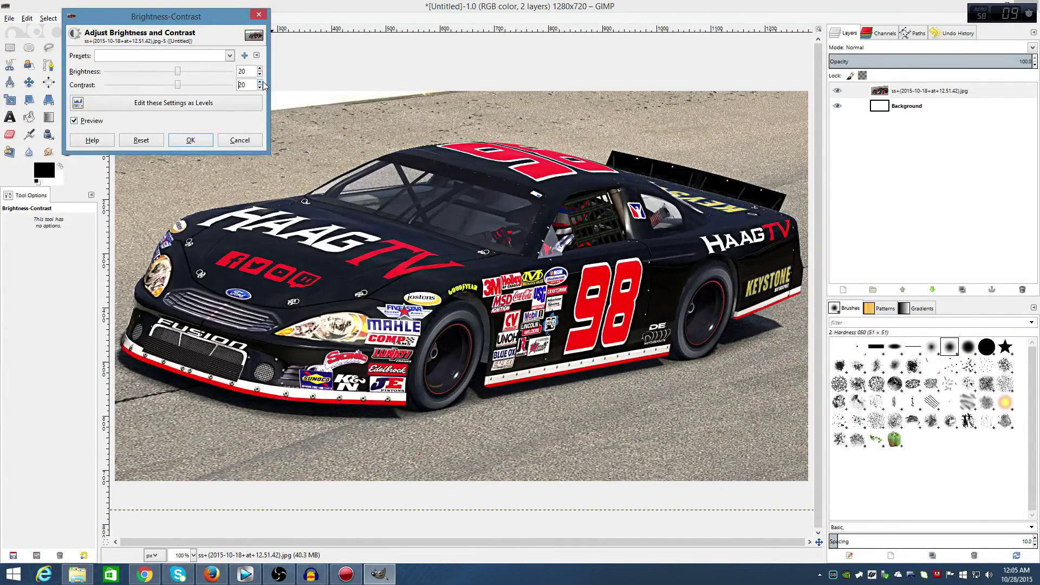
pyautogui.click(191, 140)
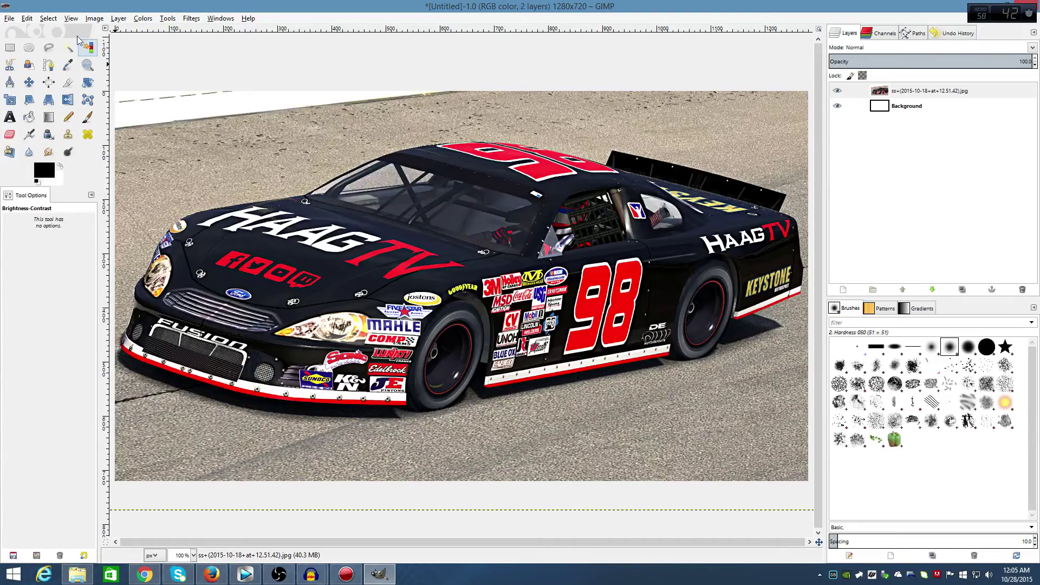
# Undo the Brightness-Contrast change and the Unsharp Mask sharpening
pyautogui.click(30, 19)
pyautogui.click(37, 31)
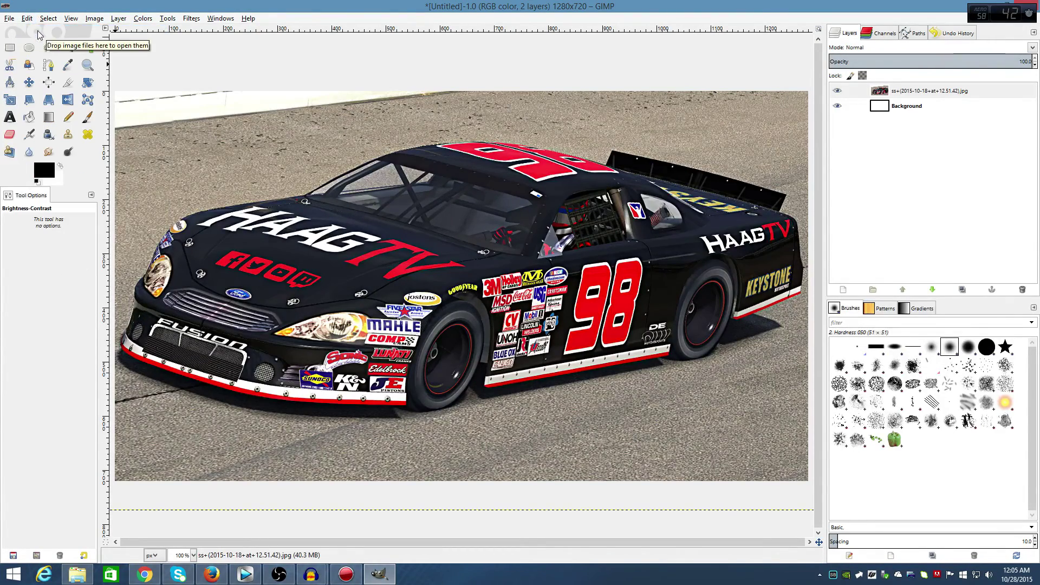
pyautogui.click(27, 19)
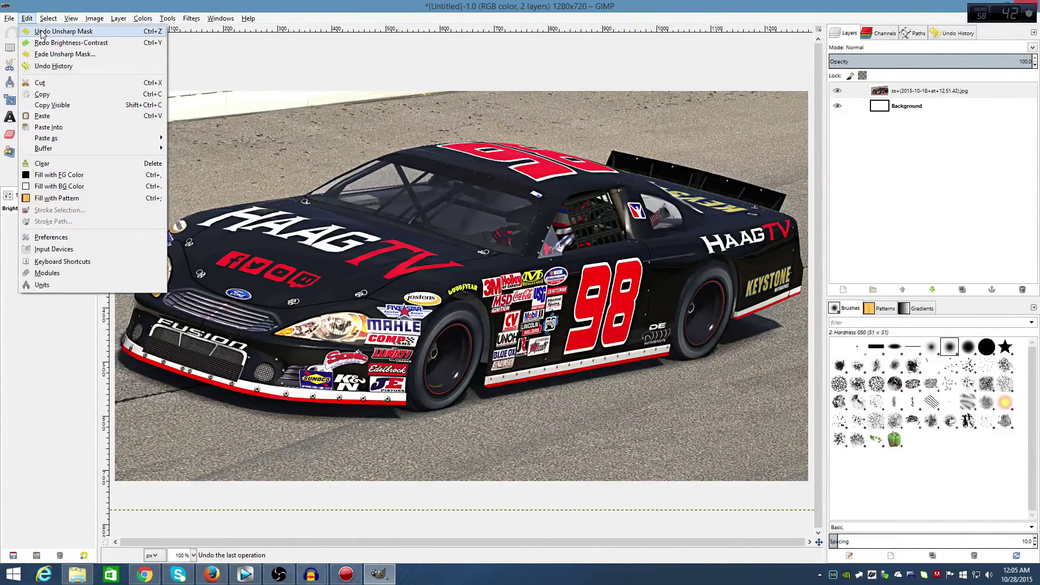
pyautogui.click(41, 32)
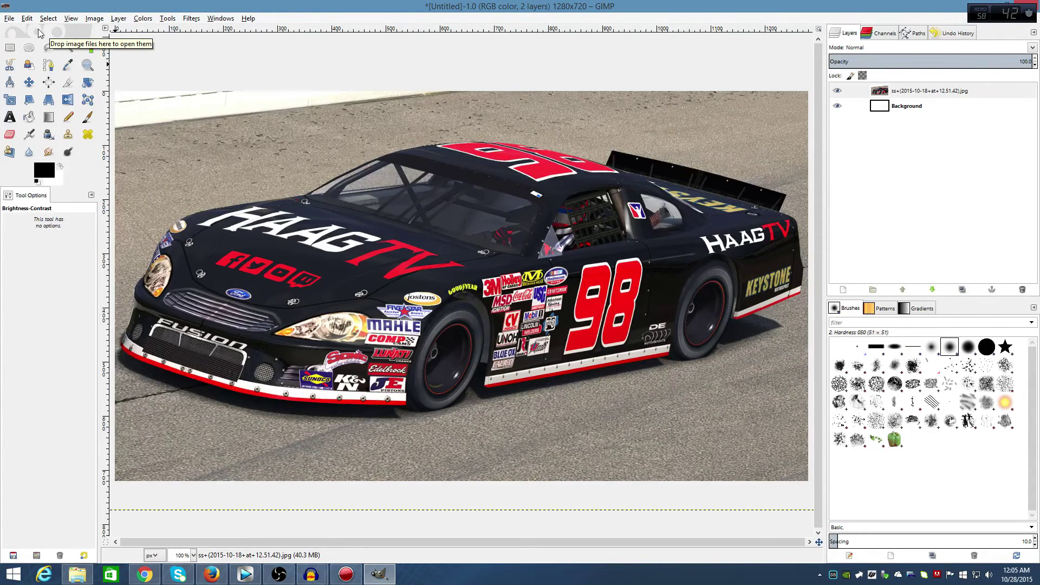
# Minimize GIMP and Chrome, then nudge the Game Capture HD shortcut into place
pyautogui.click(987, 5)
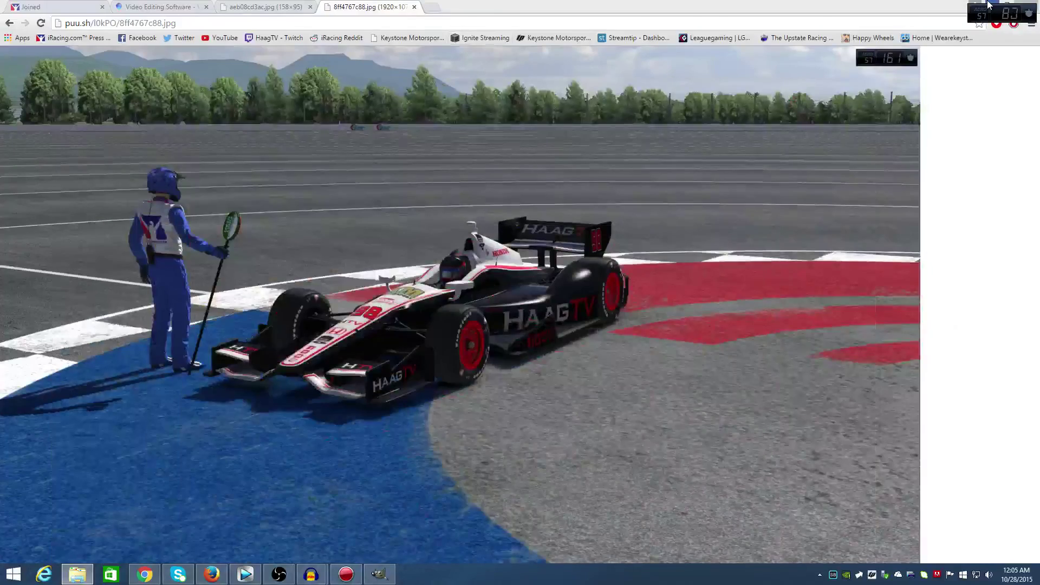
pyautogui.click(988, 4)
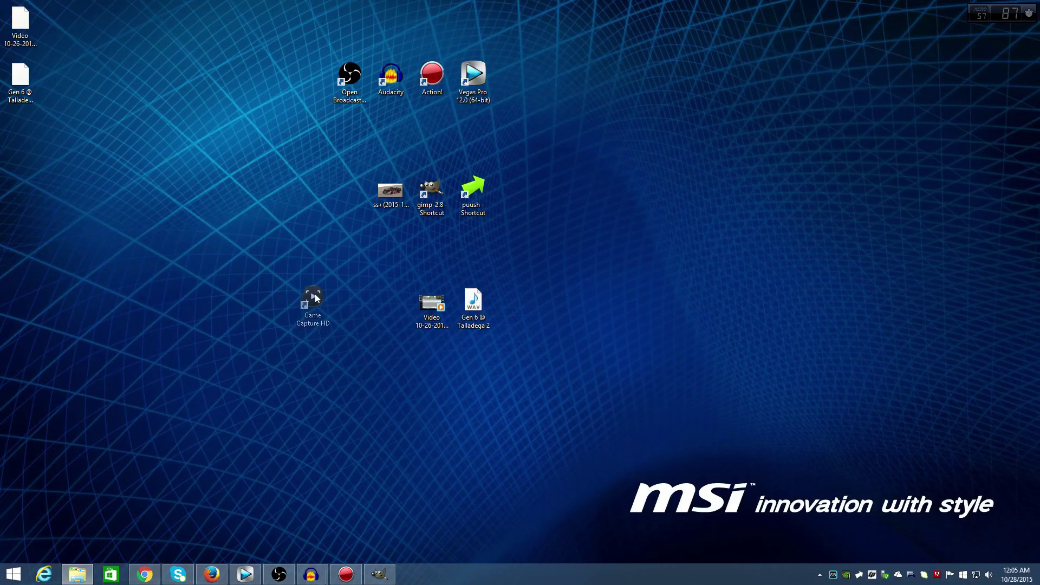
pyautogui.moveTo(316, 297); pyautogui.dragTo(316, 292)
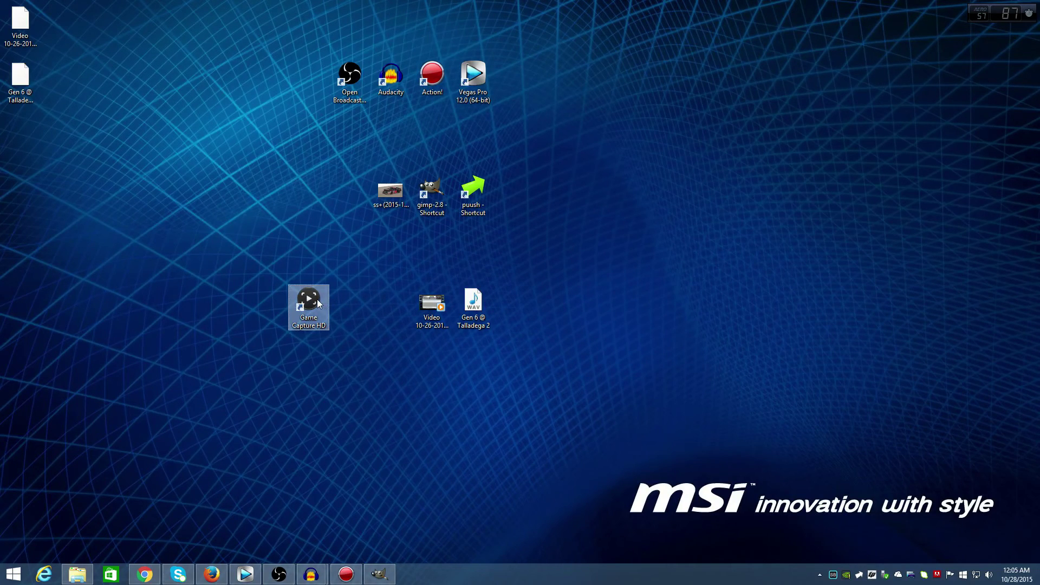
# Launch Game Capture HD and review its Sharing, Updates and Advanced preferences
pyautogui.doubleClick(318, 303)
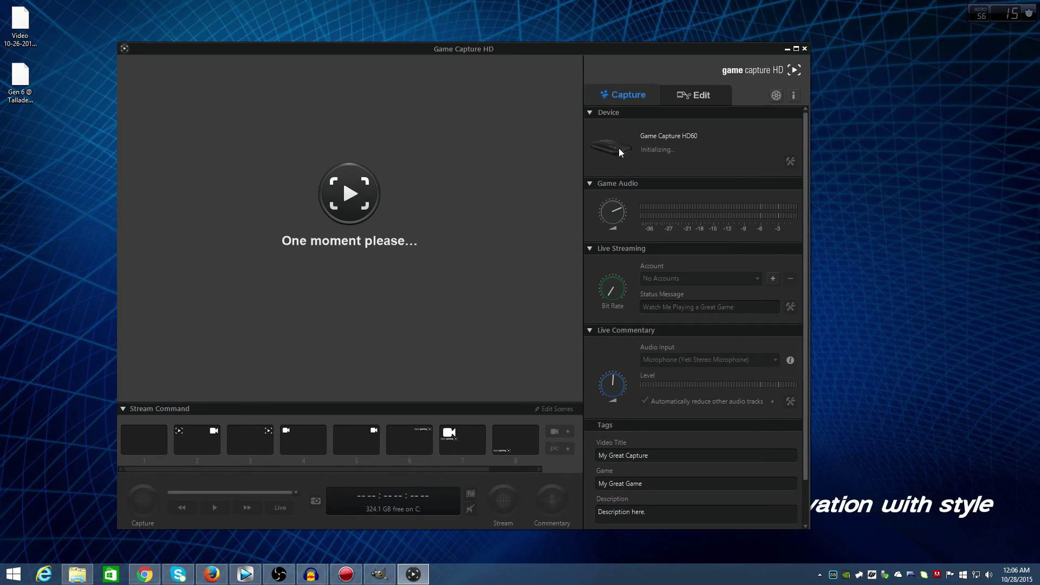
pyautogui.click(776, 95)
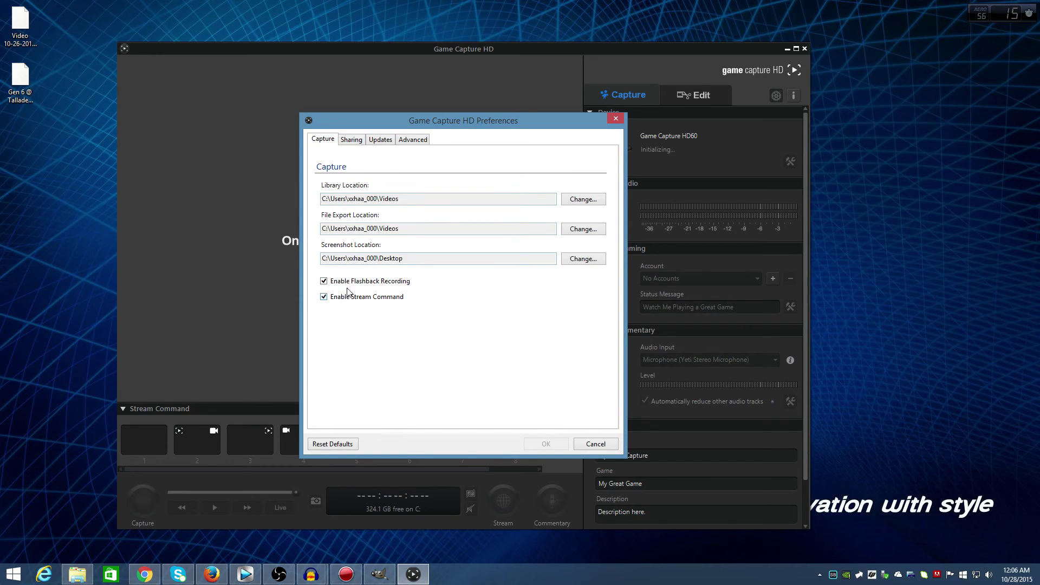
pyautogui.click(352, 140)
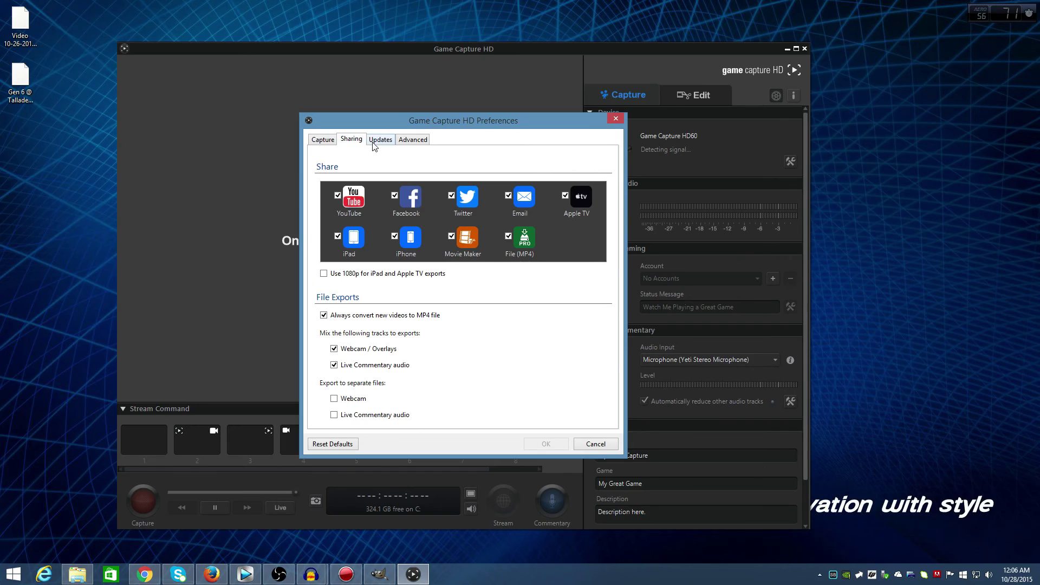
pyautogui.click(384, 142)
pyautogui.click(406, 142)
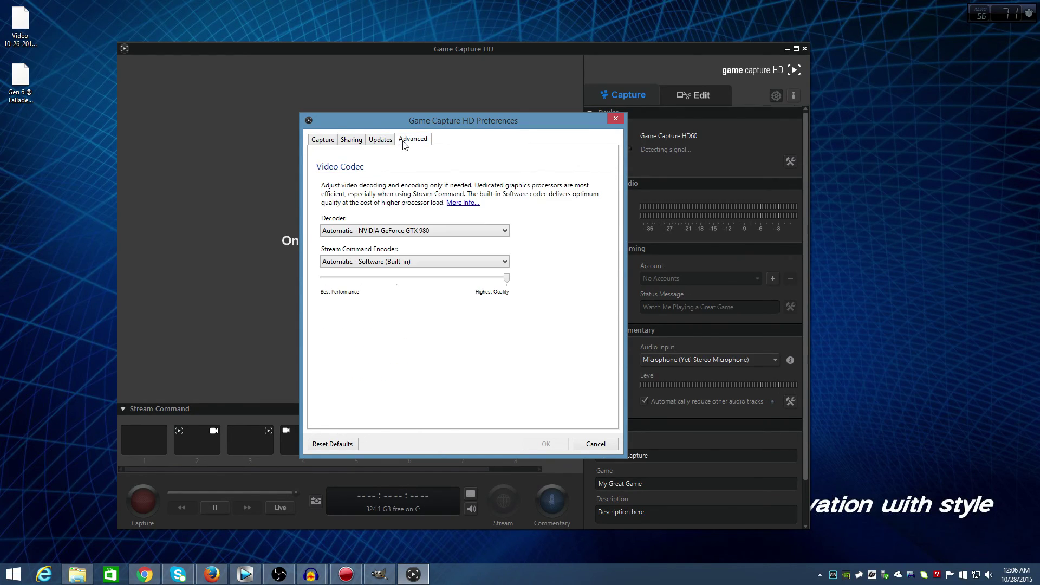
pyautogui.click(616, 118)
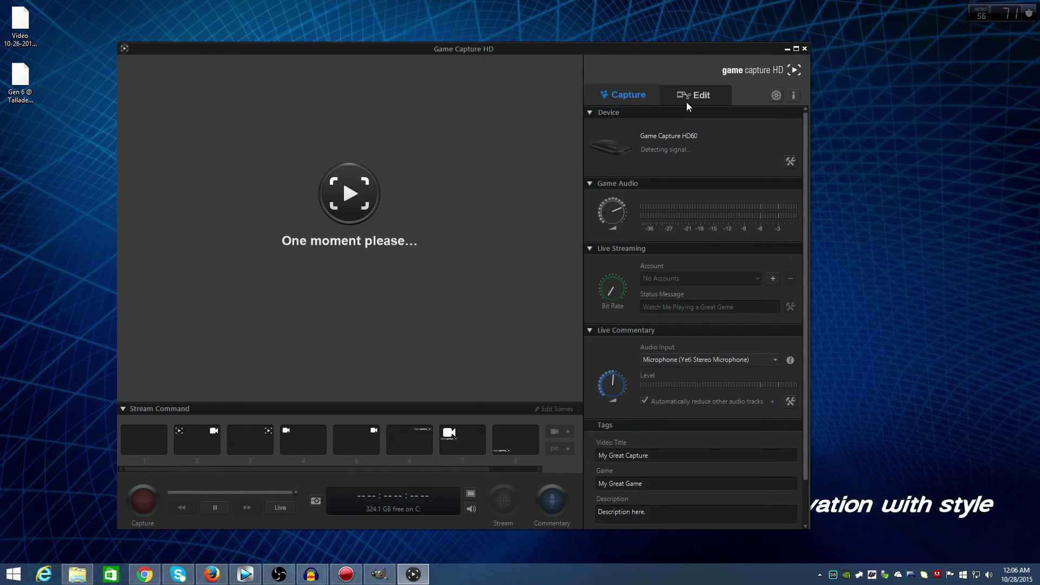
# Switch to the Edit library, then reopen and close Preferences
pyautogui.click(693, 98)
pyautogui.click(780, 95)
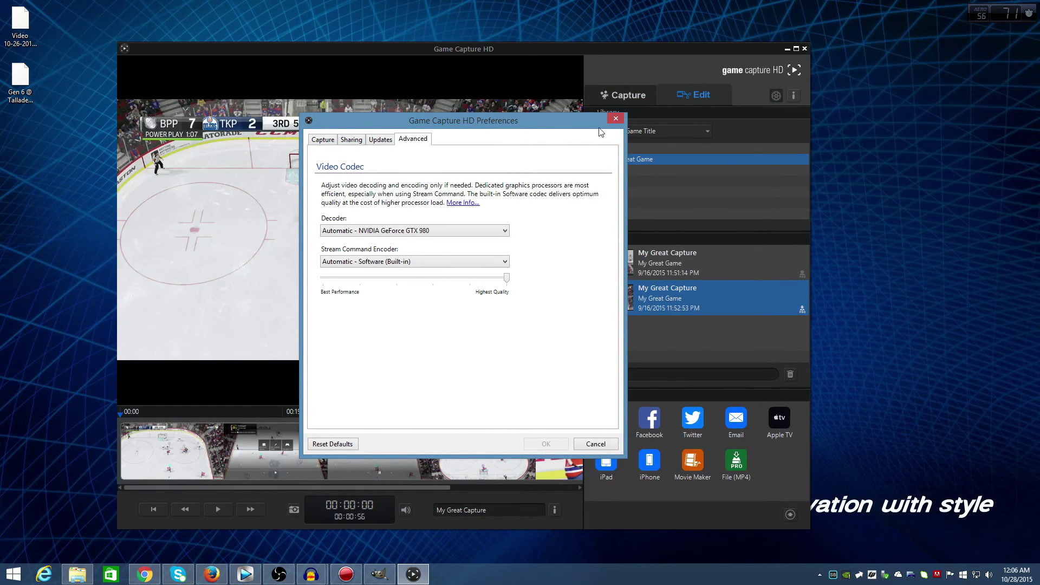
pyautogui.click(616, 119)
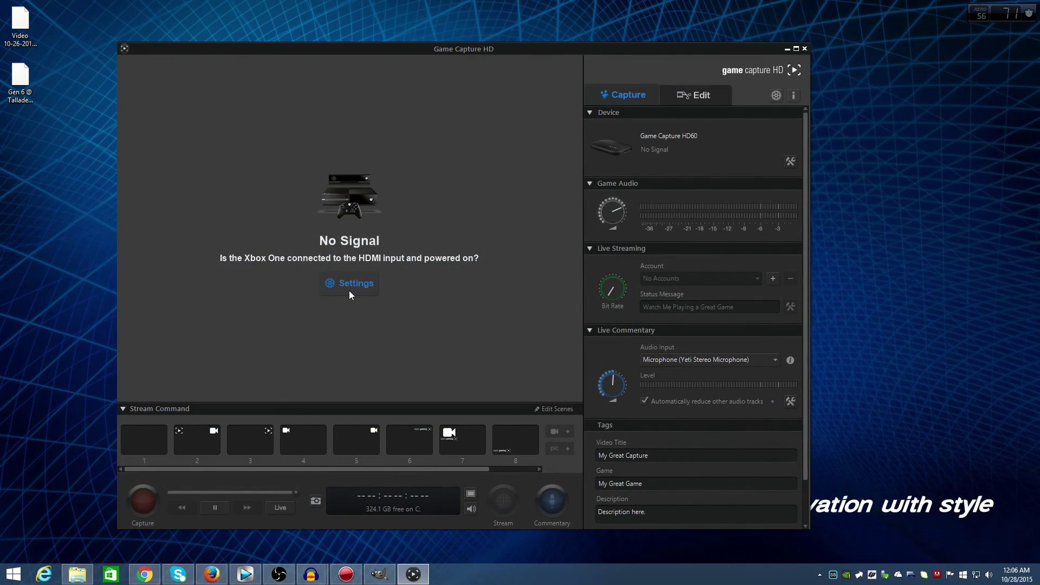
pyautogui.click(349, 287)
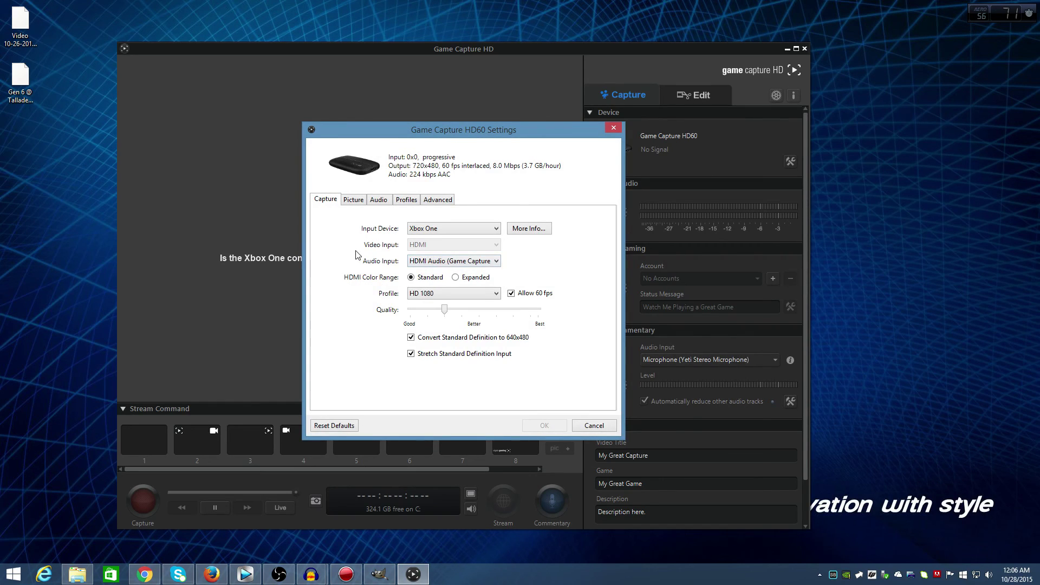
pyautogui.click(358, 205)
pyautogui.click(379, 204)
pyautogui.click(407, 204)
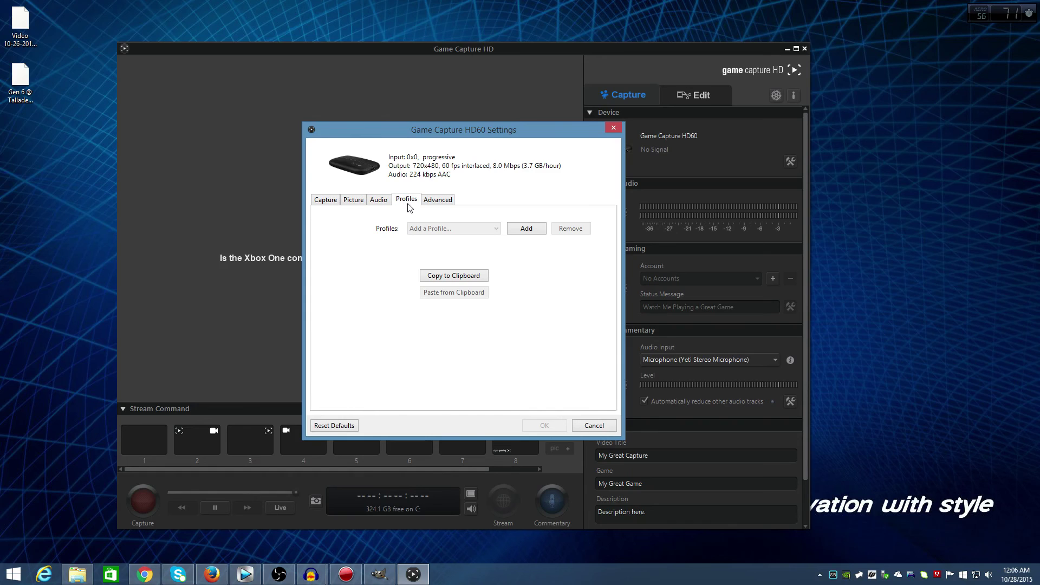
pyautogui.click(434, 204)
pyautogui.click(355, 202)
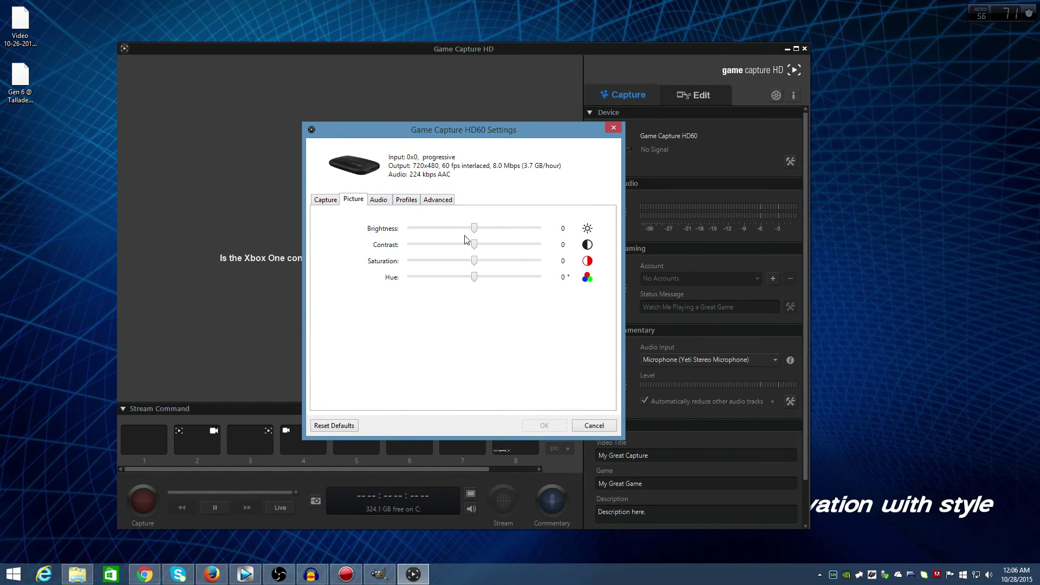
pyautogui.click(327, 204)
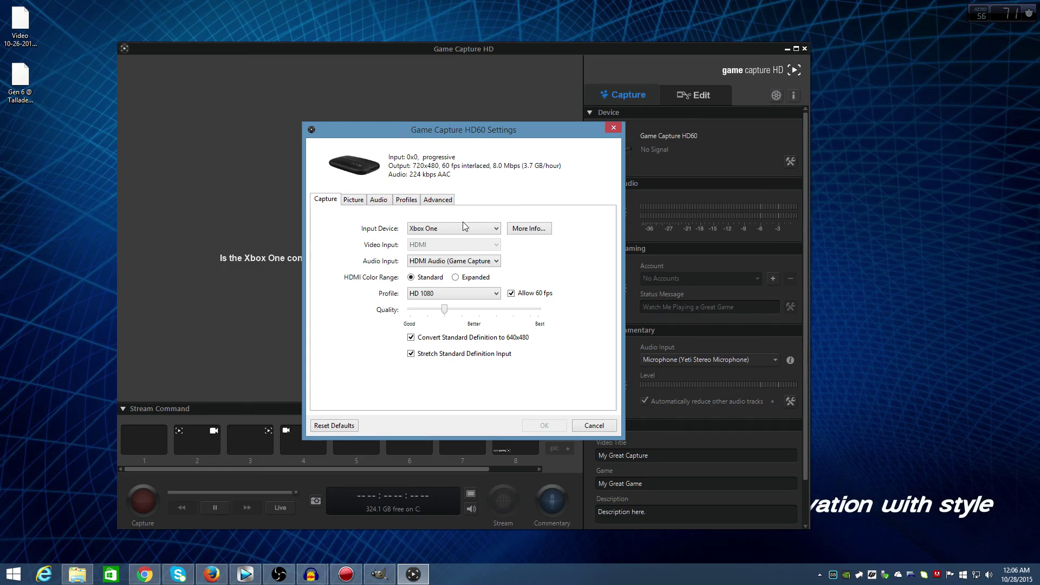
pyautogui.click(613, 129)
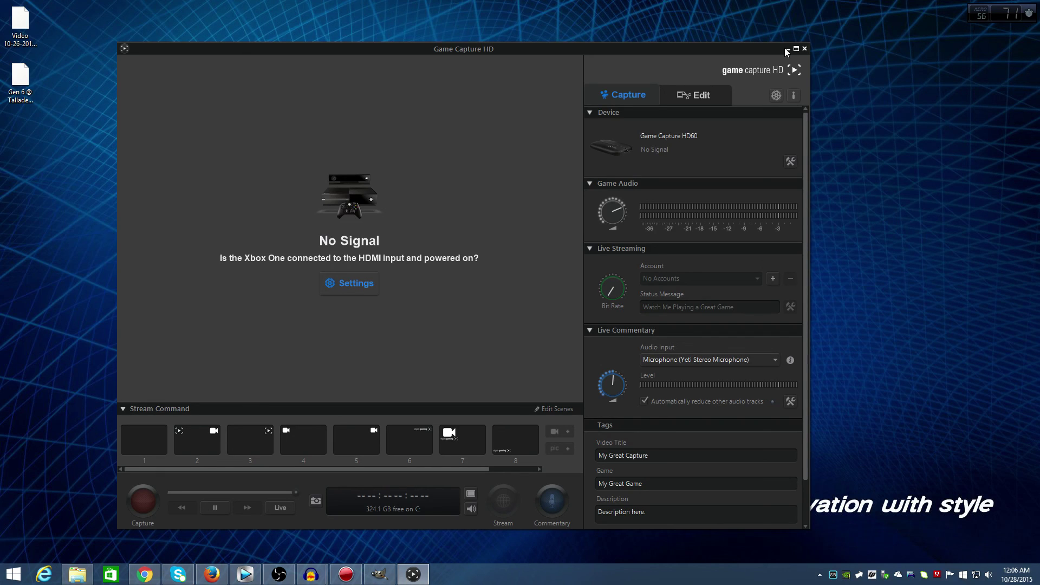
# Minimize the Game Capture HD window to reveal the desktop
pyautogui.click(785, 48)
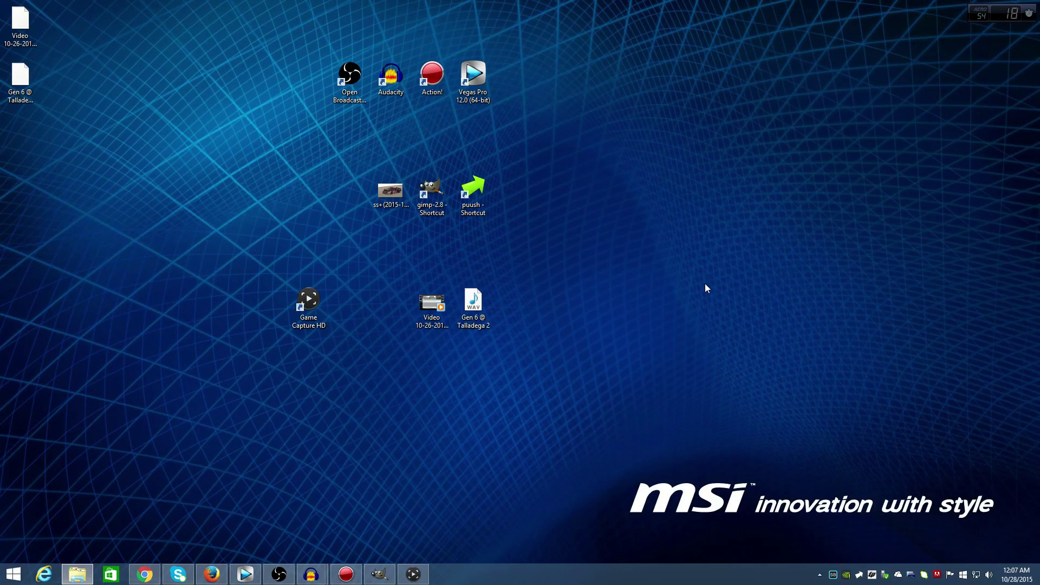
pyautogui.moveTo(312, 574)
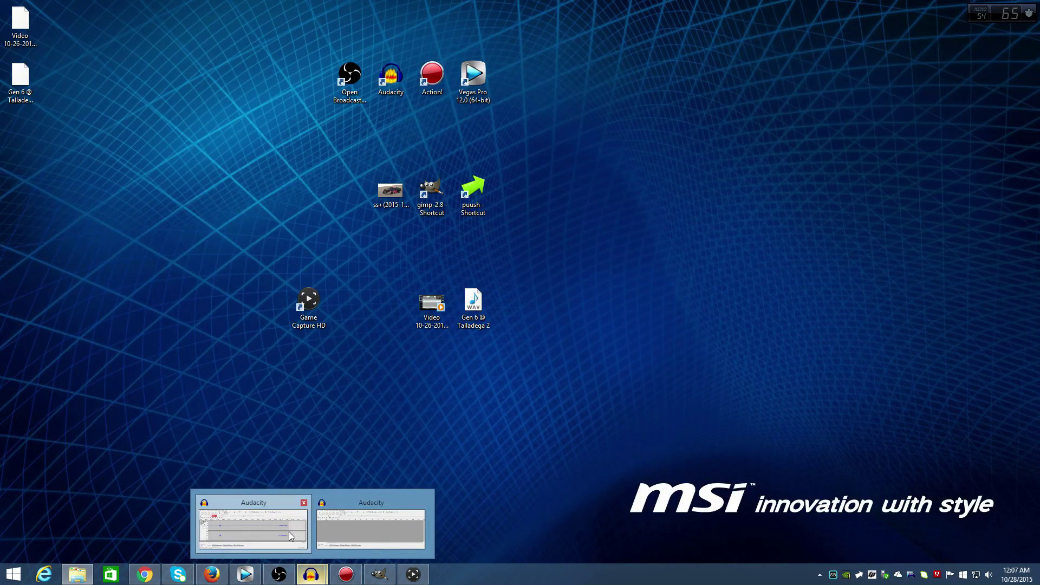